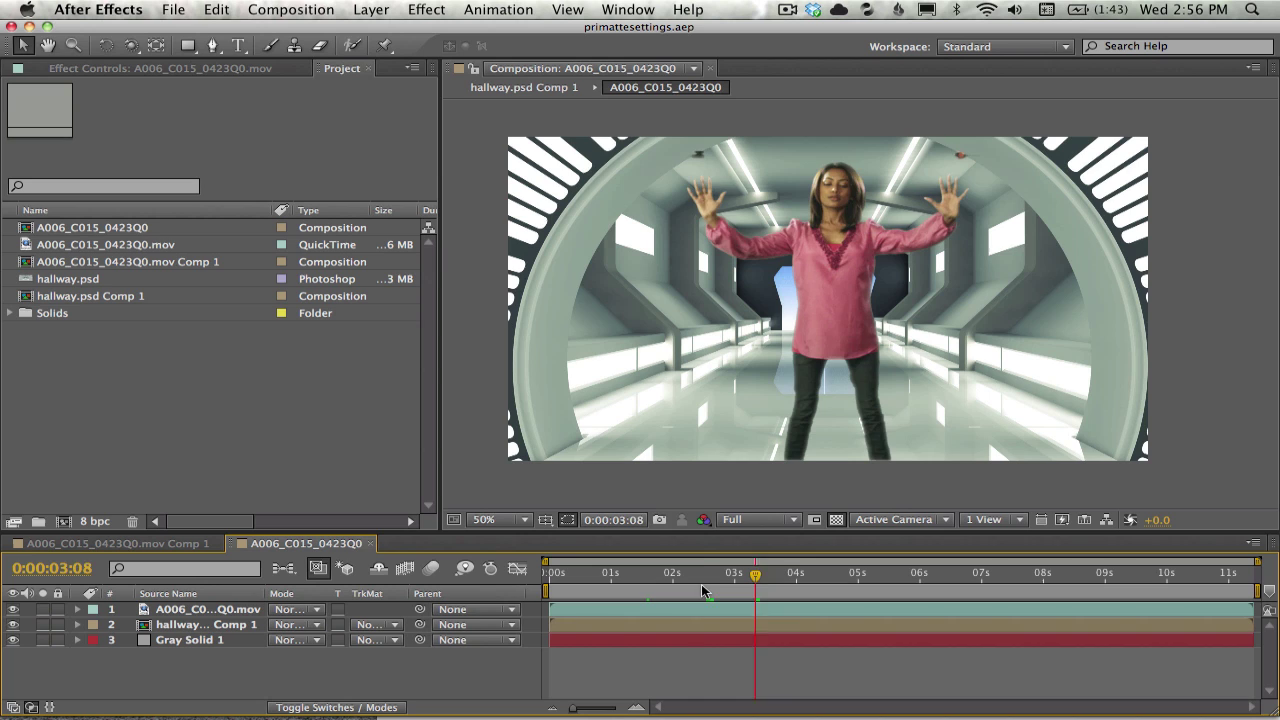
Step: Scrub through the finished hallway composite around the three-second mark to review the keyed woman against the background
{"action": "left_click_drag", "start_coordinate": [703, 591], "coordinate": [763, 591]}
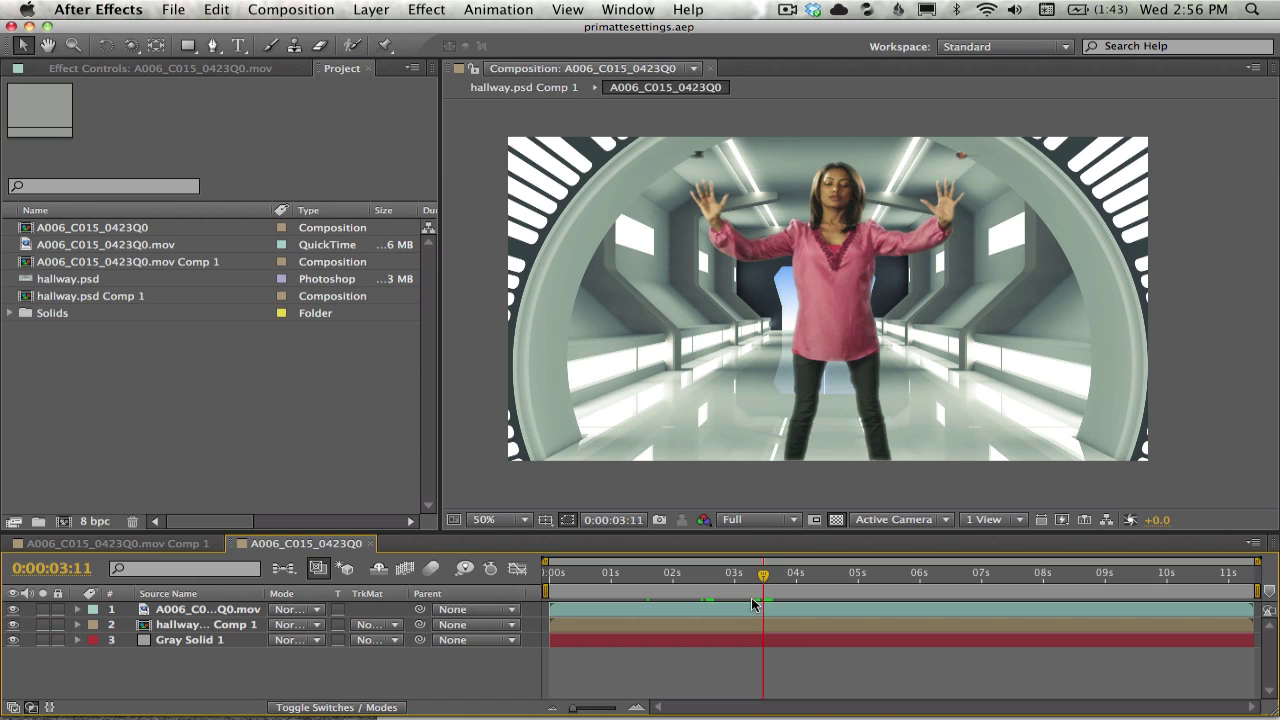
{"action": "left_click_drag", "start_coordinate": [752, 603], "coordinate": [757, 595]}
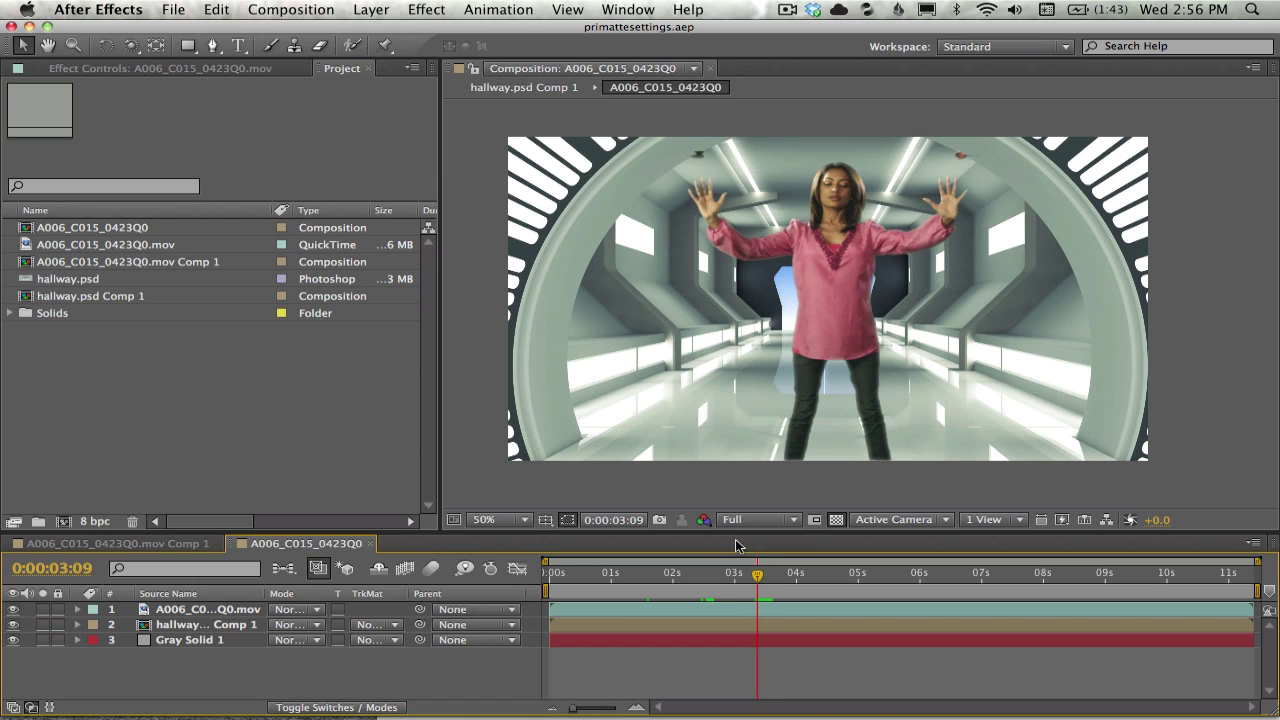
{"action": "key", "text": "Page_Down"}
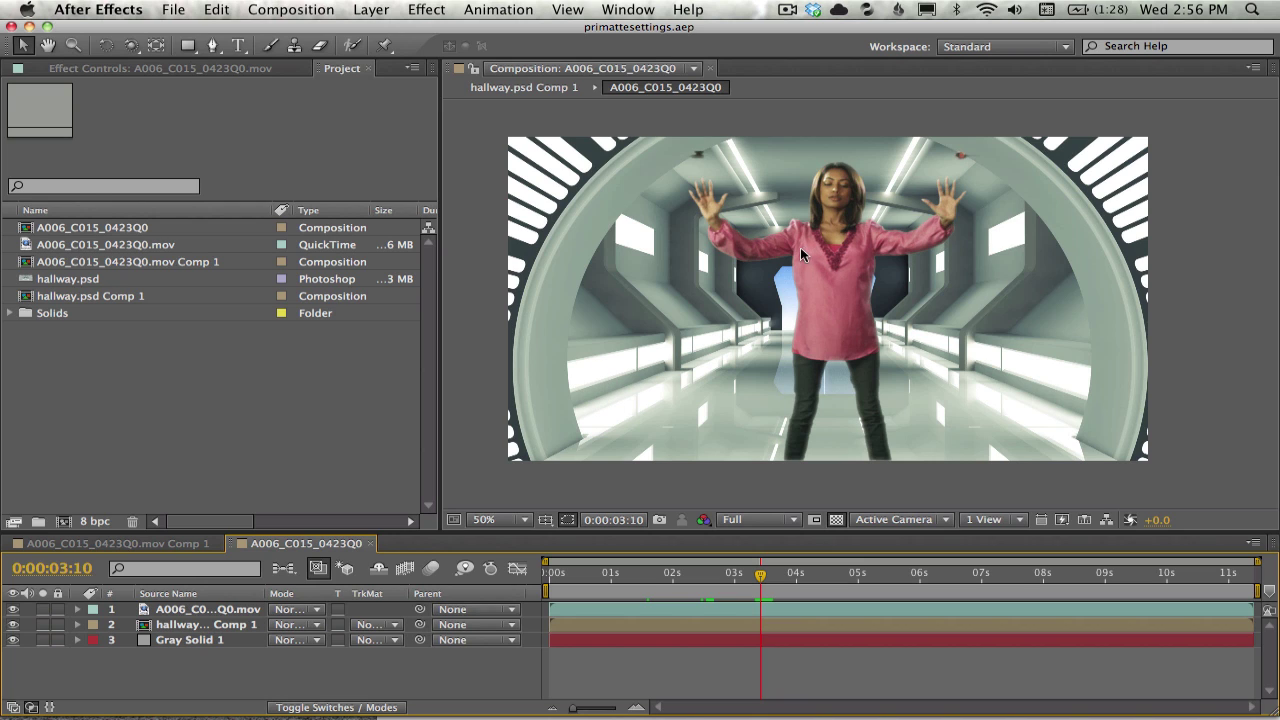
Step: Create a new composition from the A006_C015_0423Q0.mov footage and go to 0:00:04:22
{"action": "left_click_drag", "start_coordinate": [136, 246], "coordinate": [60, 524]}
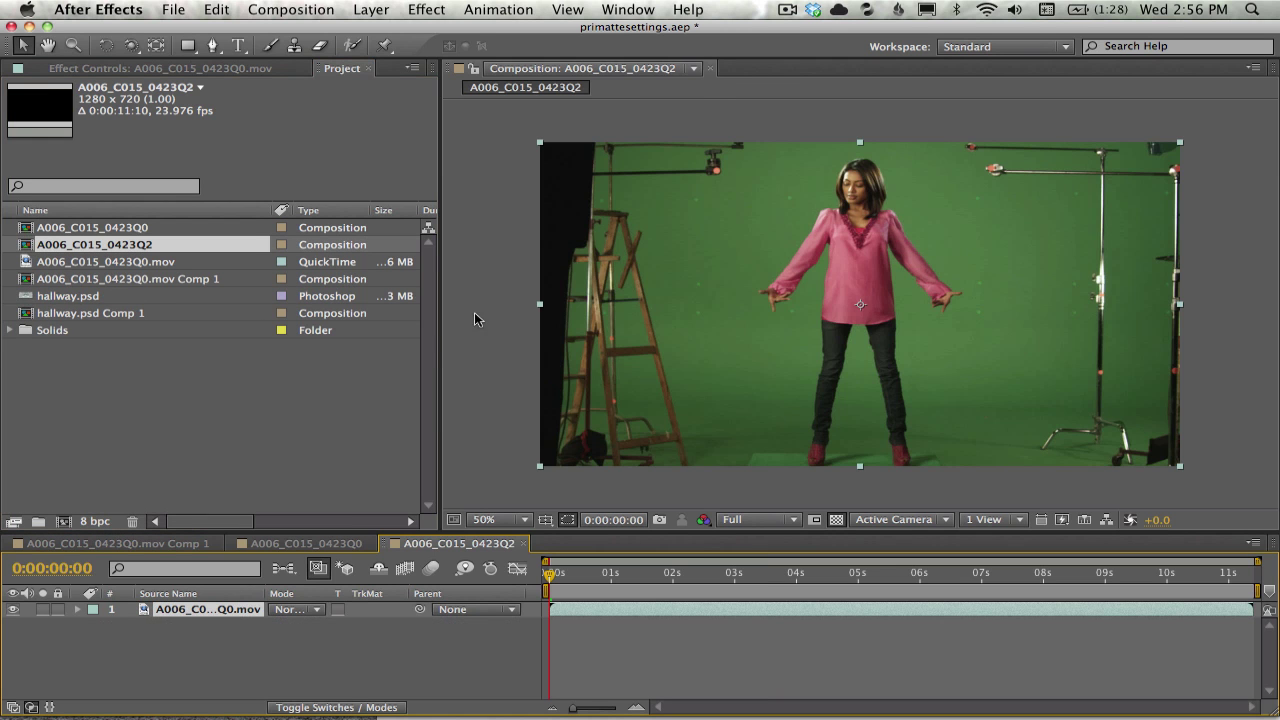
{"action": "left_click_drag", "start_coordinate": [646, 575], "coordinate": [808, 551]}
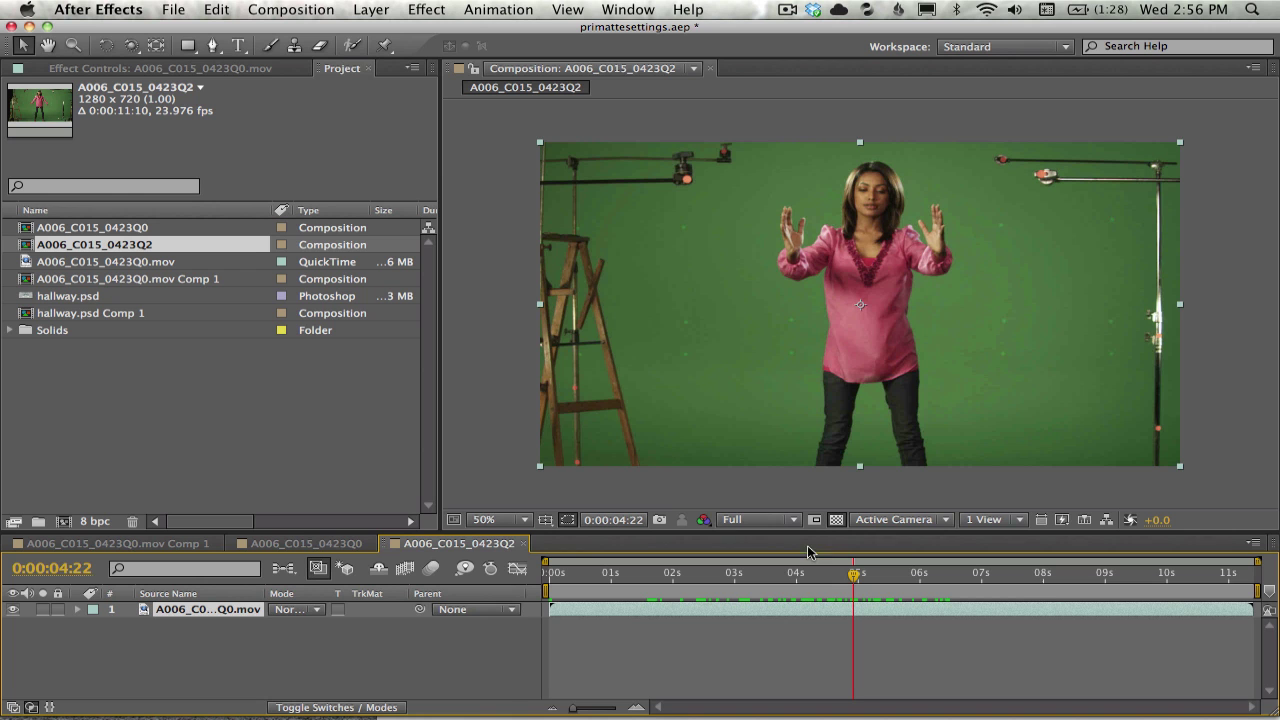
Step: Inspect the green-screen footage at 200%, from the woman's hair and hands down to her shirt and jeans
{"action": "scroll", "coordinate": [768, 383], "scroll_direction": "up", "scroll_amount": 3}
{"action": "left_click_drag", "start_coordinate": [750, 150], "coordinate": [800, 363]}
{"action": "scroll", "coordinate": [791, 277], "scroll_direction": "down", "scroll_amount": 3}
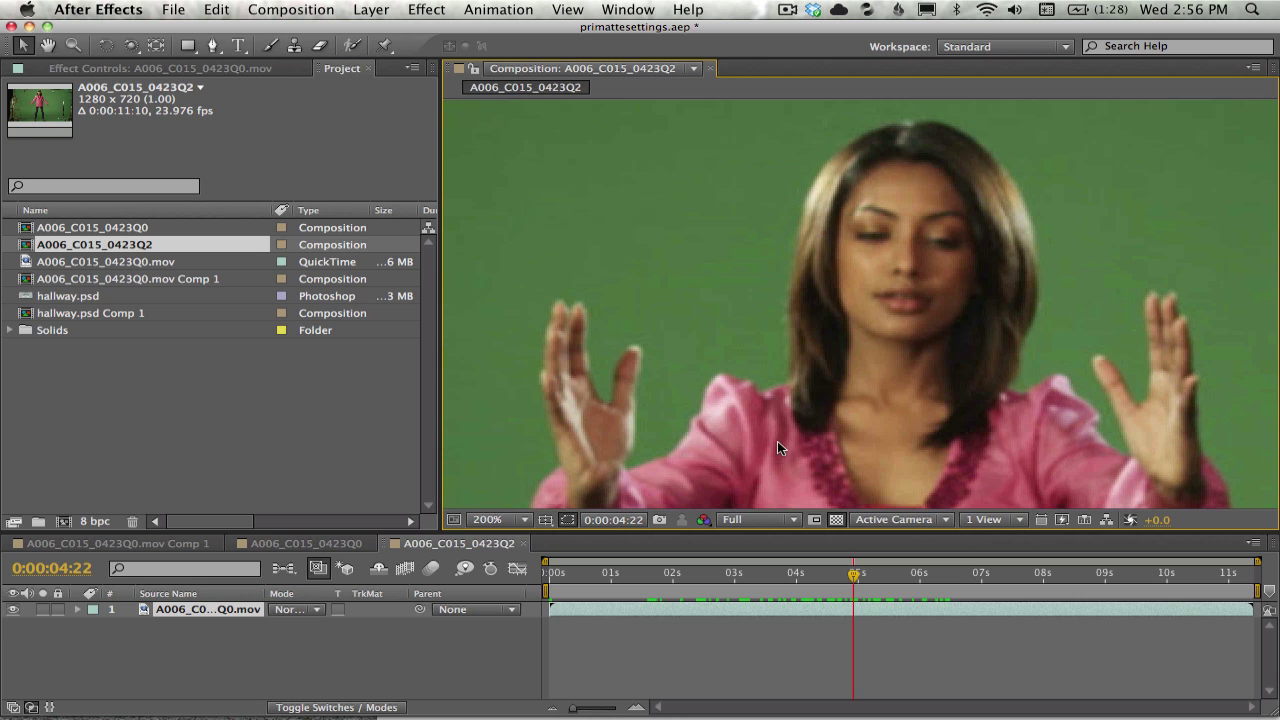
{"action": "key", "text": "space"}
{"action": "left_click_drag", "start_coordinate": [835, 383], "coordinate": [930, 235]}
{"action": "left_click_drag", "start_coordinate": [817, 351], "coordinate": [794, 349]}
{"action": "left_click_drag", "start_coordinate": [776, 305], "coordinate": [760, 340]}
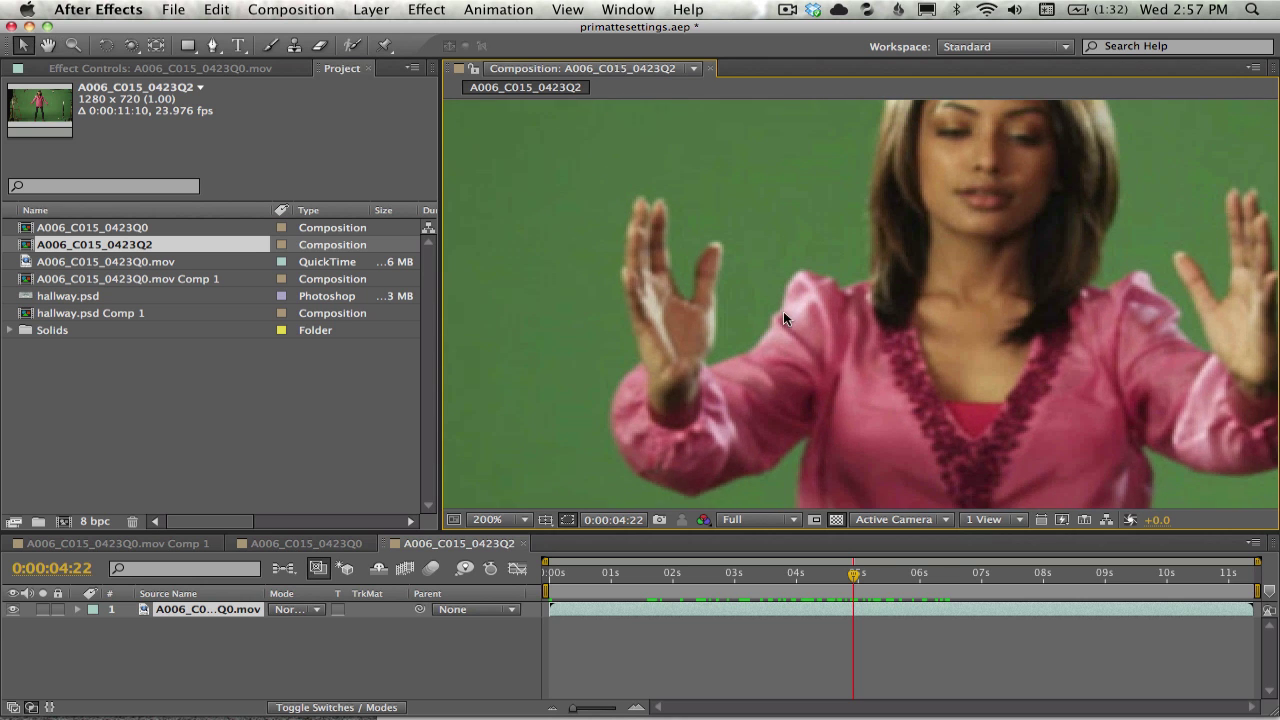
{"action": "left_click_drag", "start_coordinate": [729, 288], "coordinate": [742, 384]}
{"action": "scroll", "coordinate": [742, 384], "scroll_direction": "down", "scroll_amount": 5}
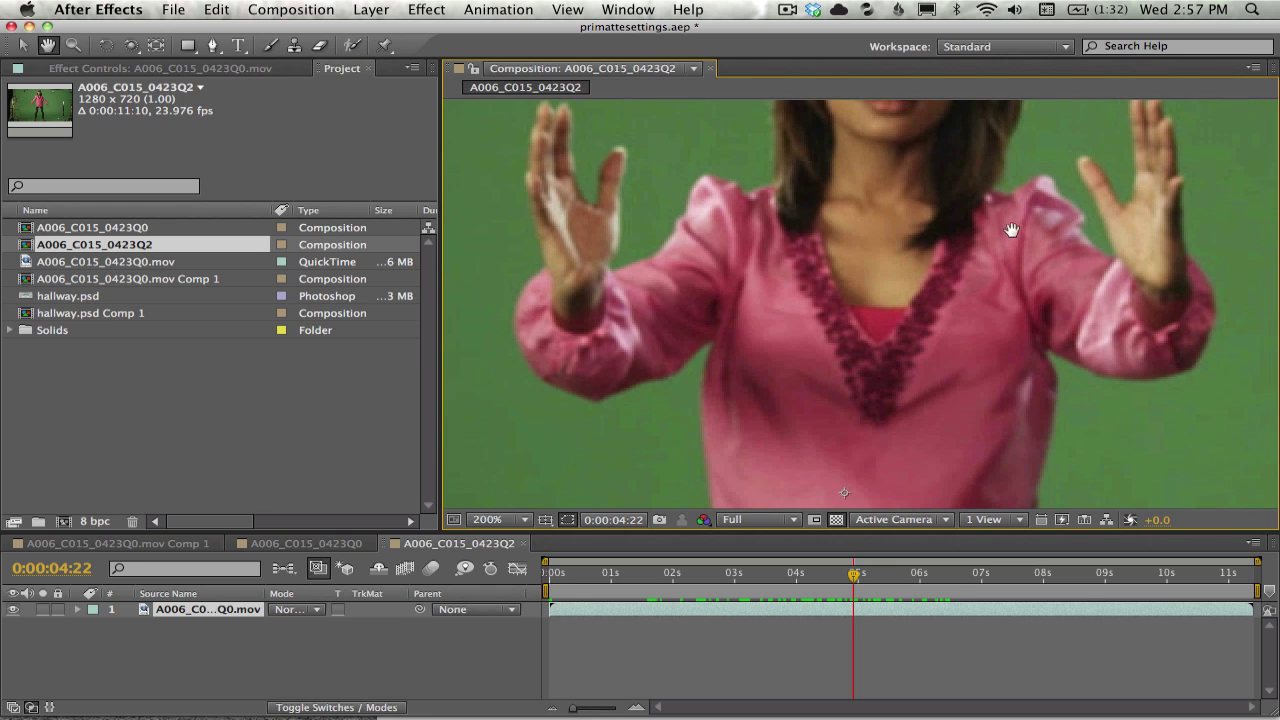
{"action": "scroll", "coordinate": [684, 309], "scroll_direction": "down", "scroll_amount": 8}
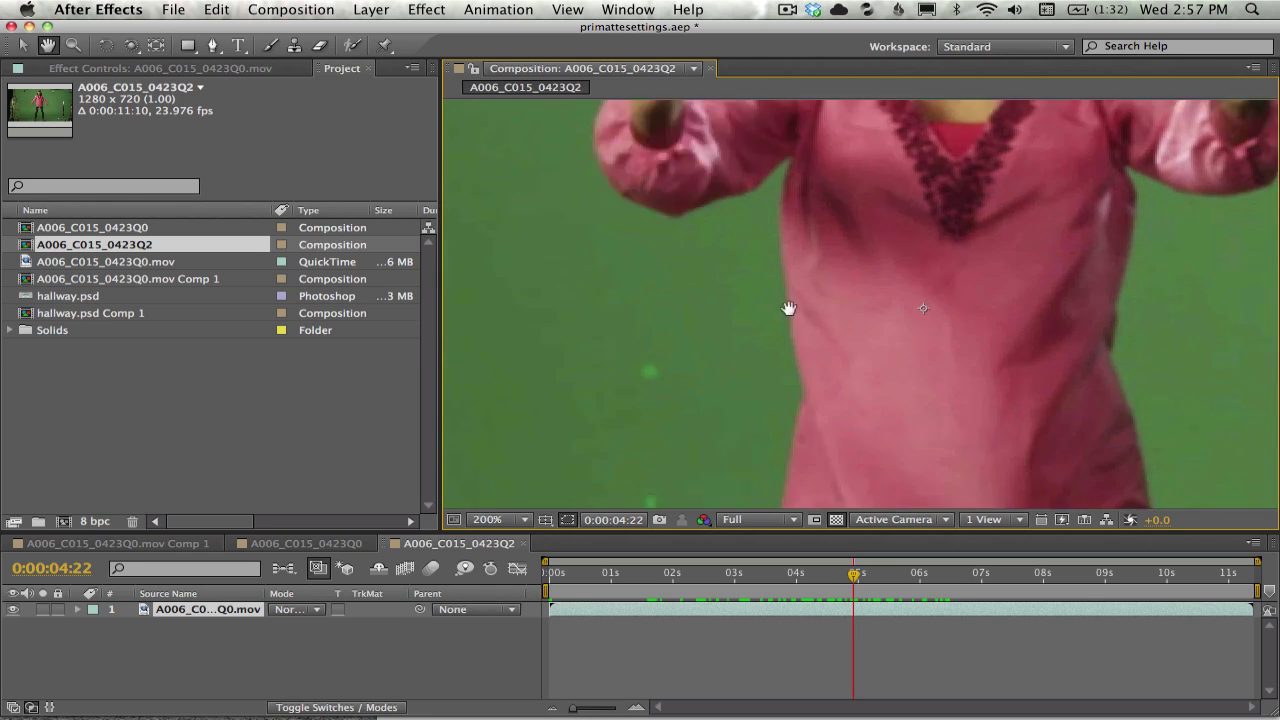
{"action": "scroll", "coordinate": [806, 264], "scroll_direction": "down", "scroll_amount": 1}
{"action": "key", "text": "v"}
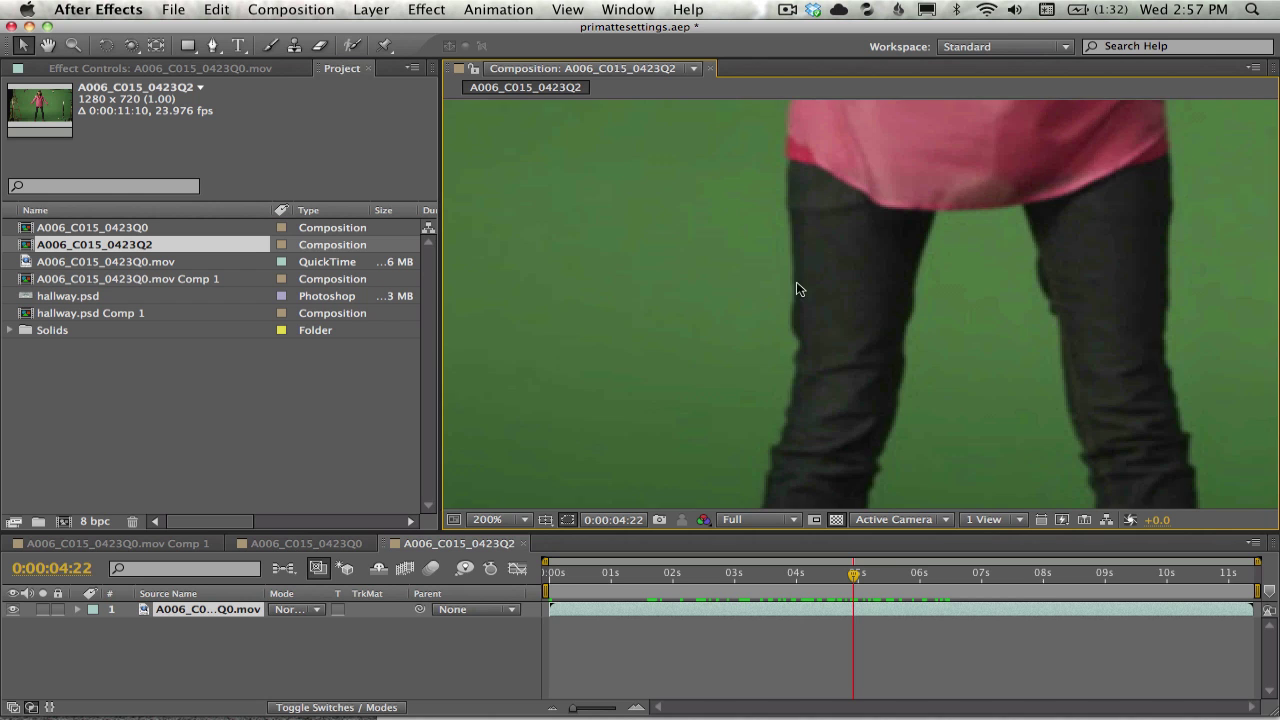
Step: Examine the pixel edges of the jeans and pink shirt against the green screen at 800%
{"action": "key", "text": "period"}
{"action": "key", "text": "period"}
{"action": "key", "text": "period"}
{"action": "left_click_drag", "start_coordinate": [616, 334], "coordinate": [703, 268]}
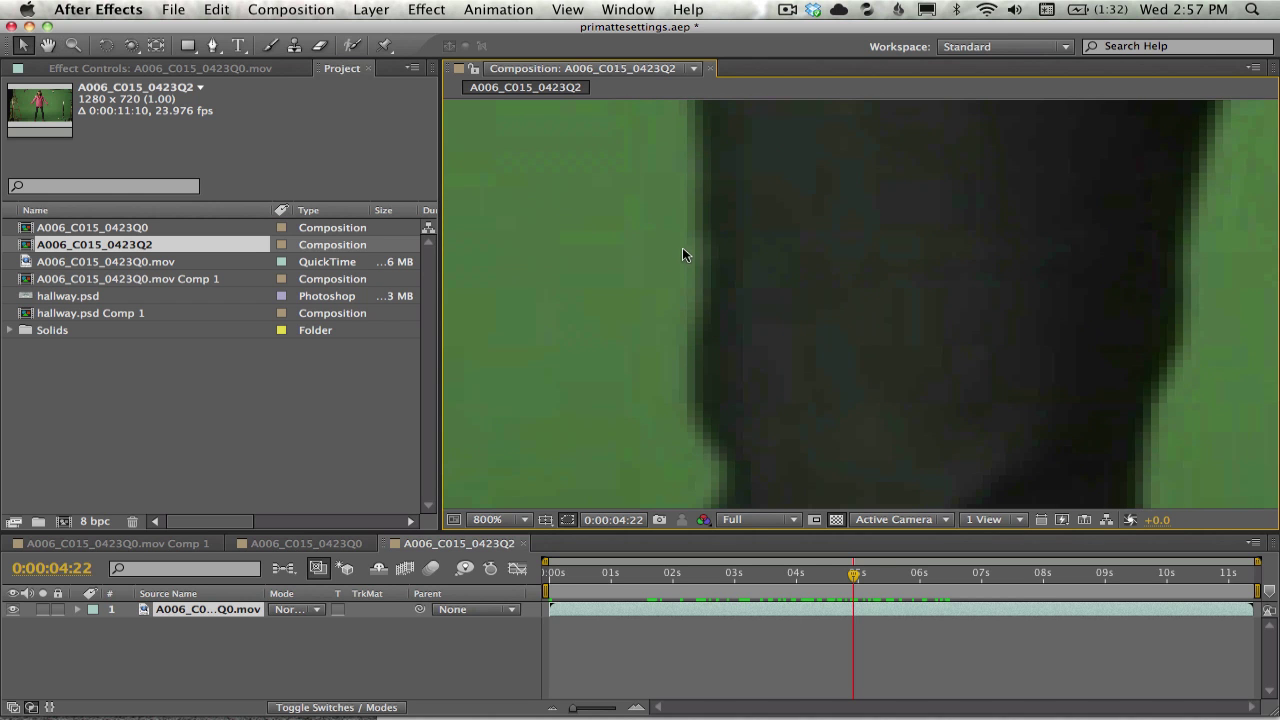
{"action": "key", "text": "h"}
{"action": "scroll", "coordinate": [754, 200], "scroll_direction": "up", "scroll_amount": 10}
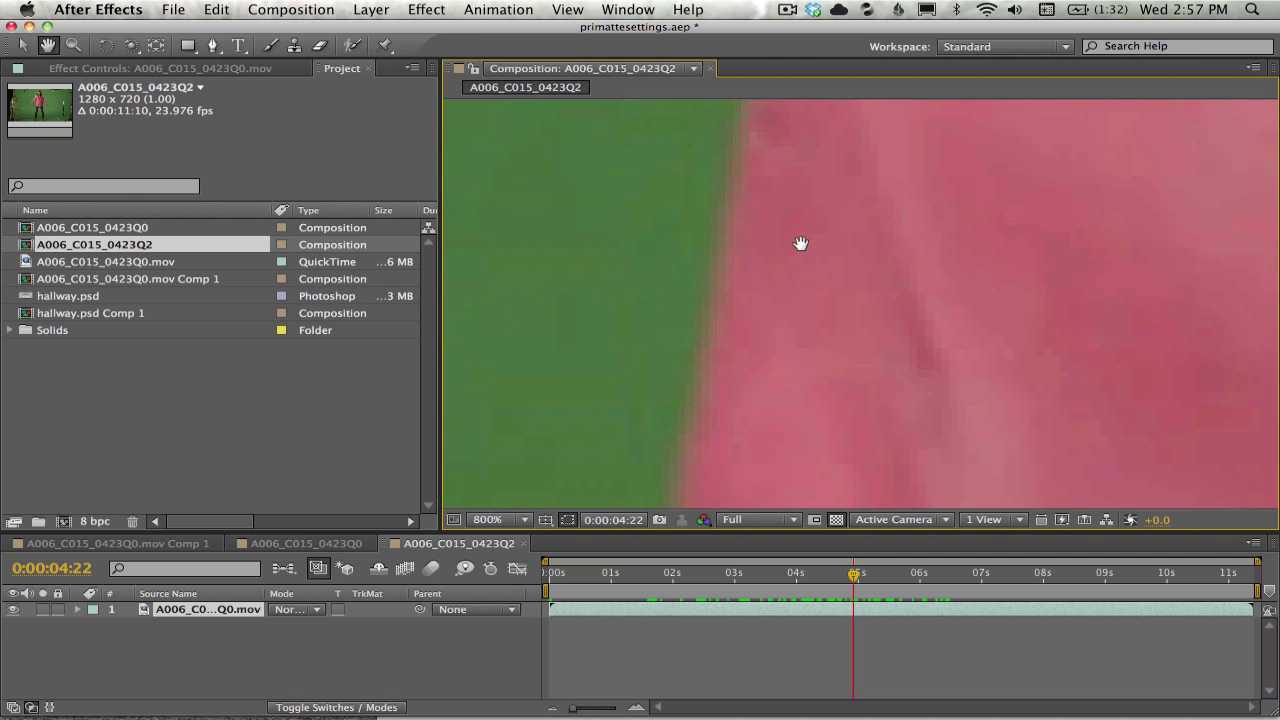
{"action": "key", "text": "v"}
{"action": "key", "text": "comma"}
{"action": "key", "text": "comma"}
{"action": "key", "text": "comma"}
{"action": "key", "text": "comma"}
{"action": "key", "text": "comma"}
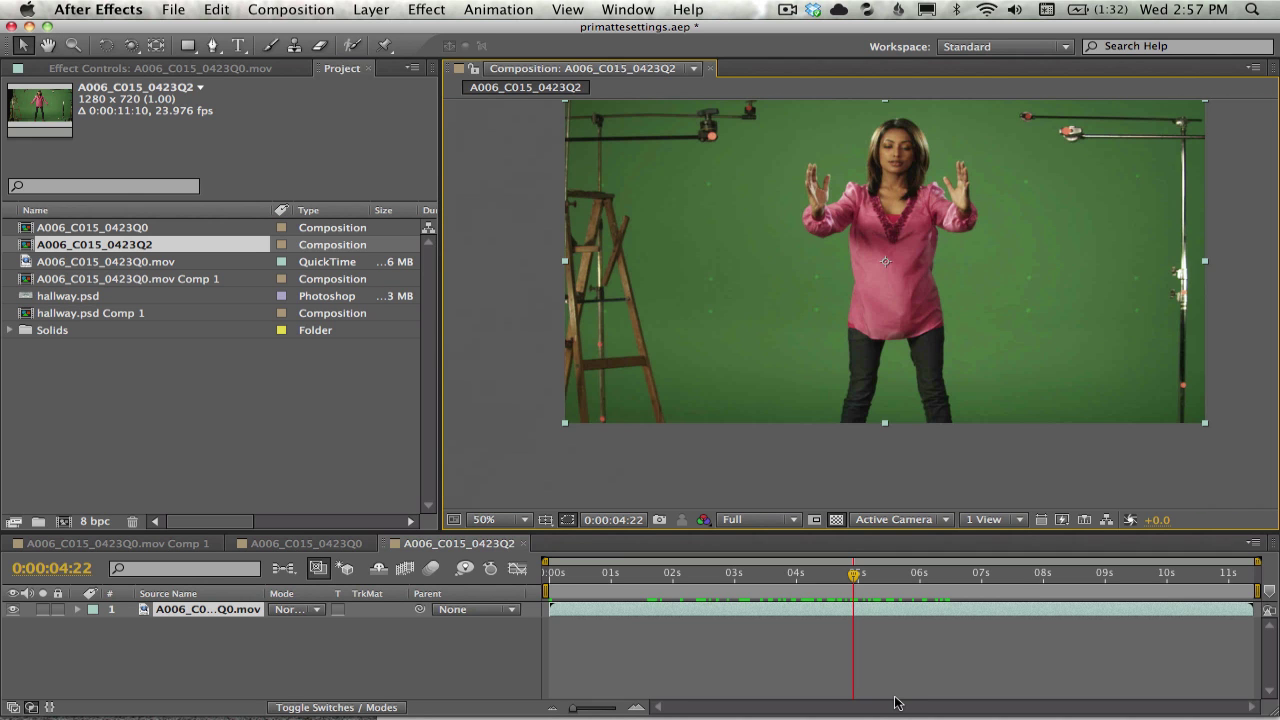
Step: Check the shirt and the surrounding green screen at 200%, ending with the full frame shown at 50%
{"action": "key", "text": "period"}
{"action": "key", "text": "period"}
{"action": "key", "text": "period"}
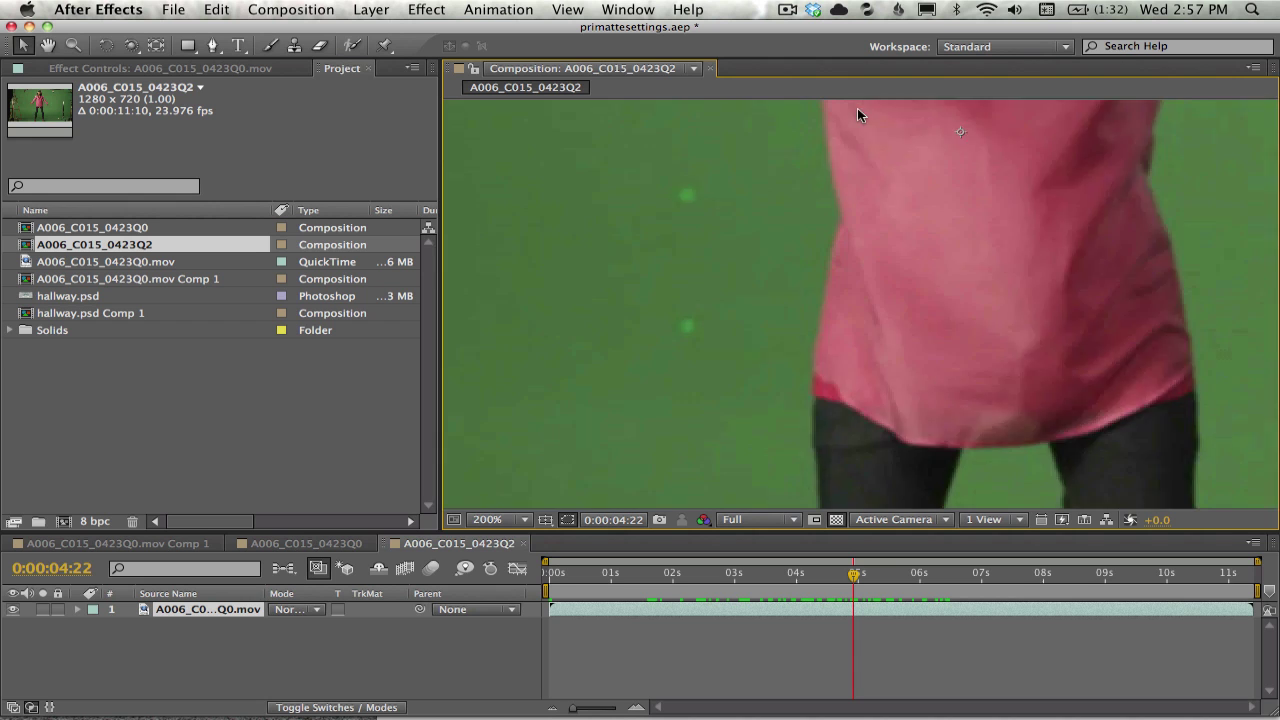
{"action": "key", "text": "comma"}
{"action": "key", "text": "comma"}
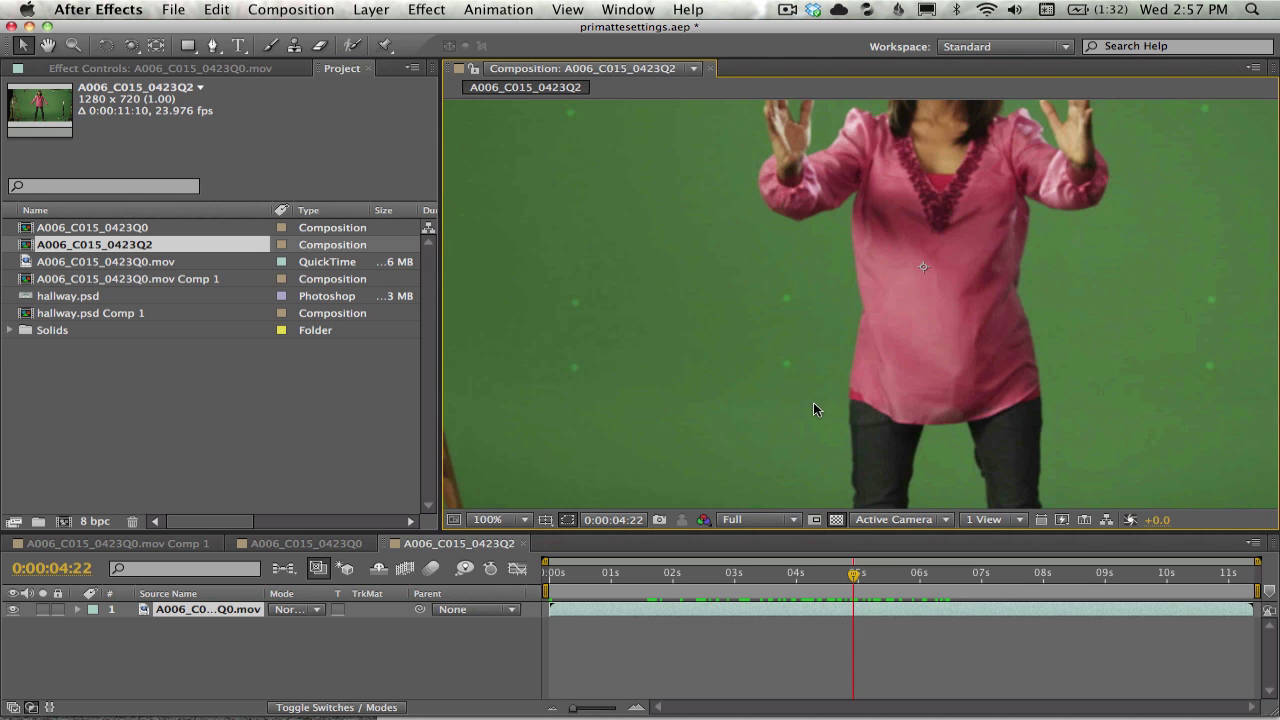
{"action": "key", "text": "comma"}
{"action": "key", "text": "h"}
{"action": "left_click_drag", "start_coordinate": [823, 377], "coordinate": [818, 369]}
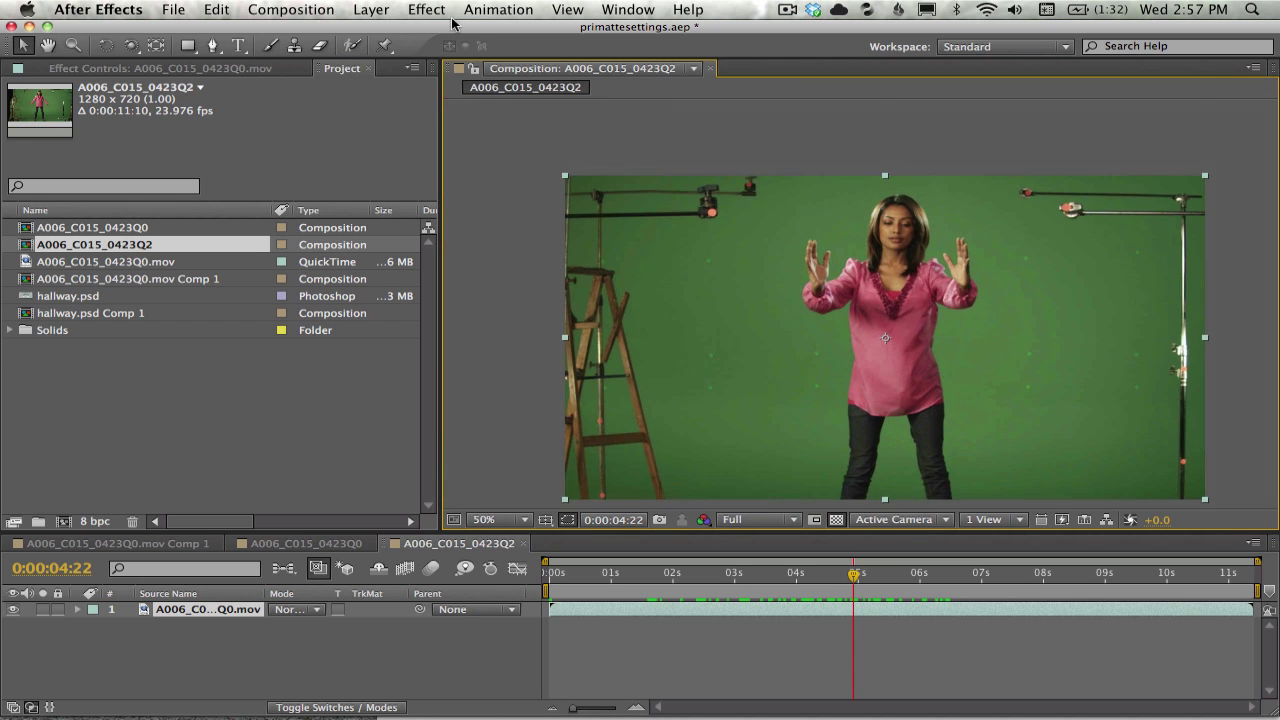
Step: Apply the Keylight (1.2) effect to the footage layer and sample the green backdrop beside the woman as its Screen Colour
{"action": "left_click", "coordinate": [426, 9]}
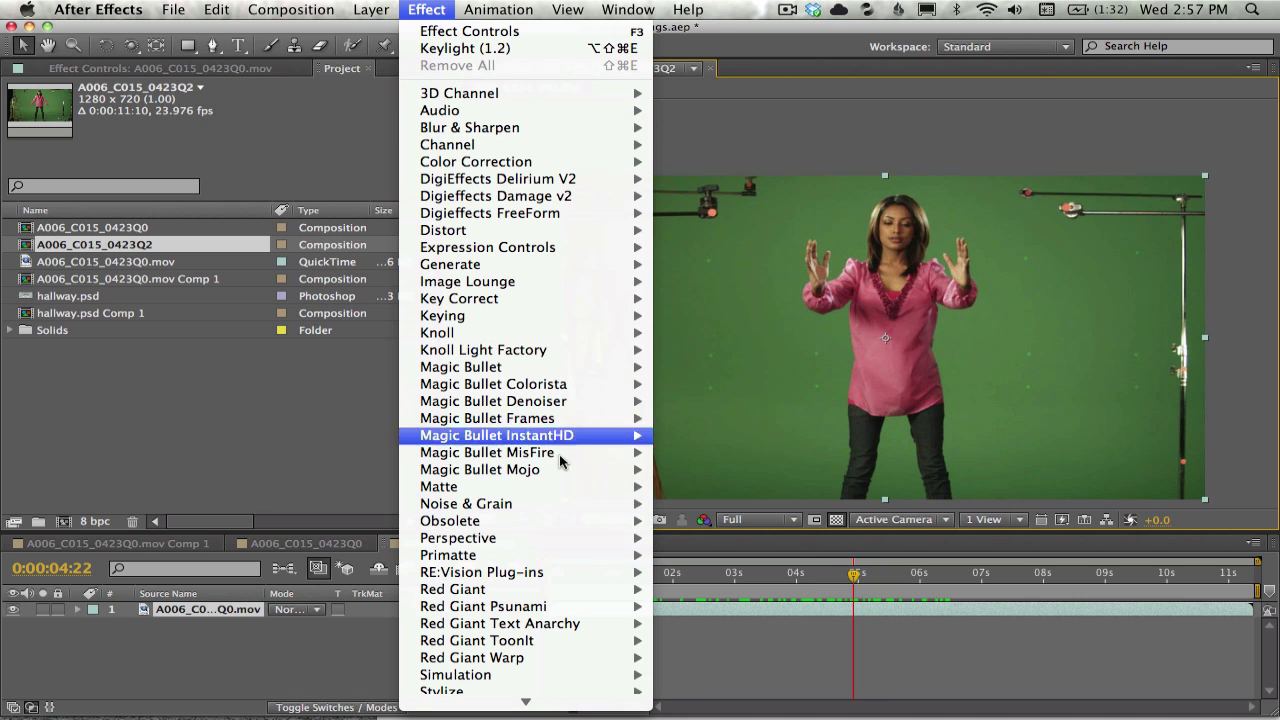
{"action": "mouse_move", "coordinate": [539, 538]}
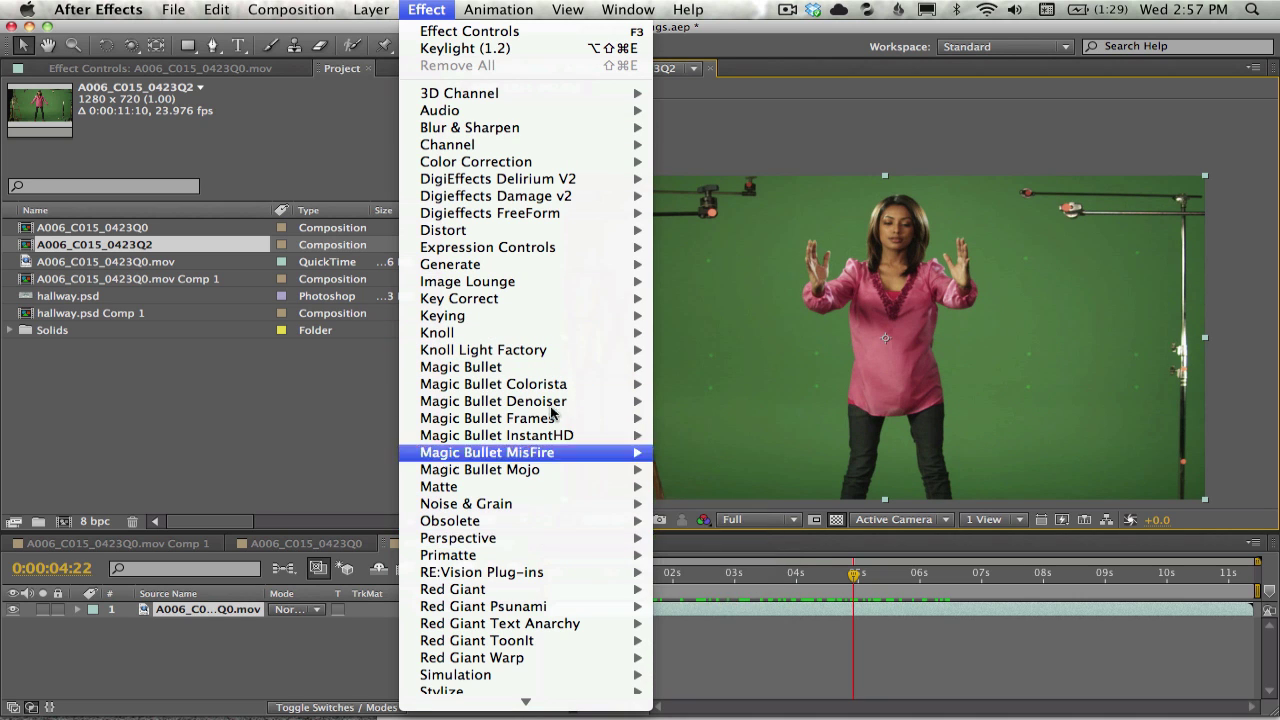
{"action": "mouse_move", "coordinate": [512, 305]}
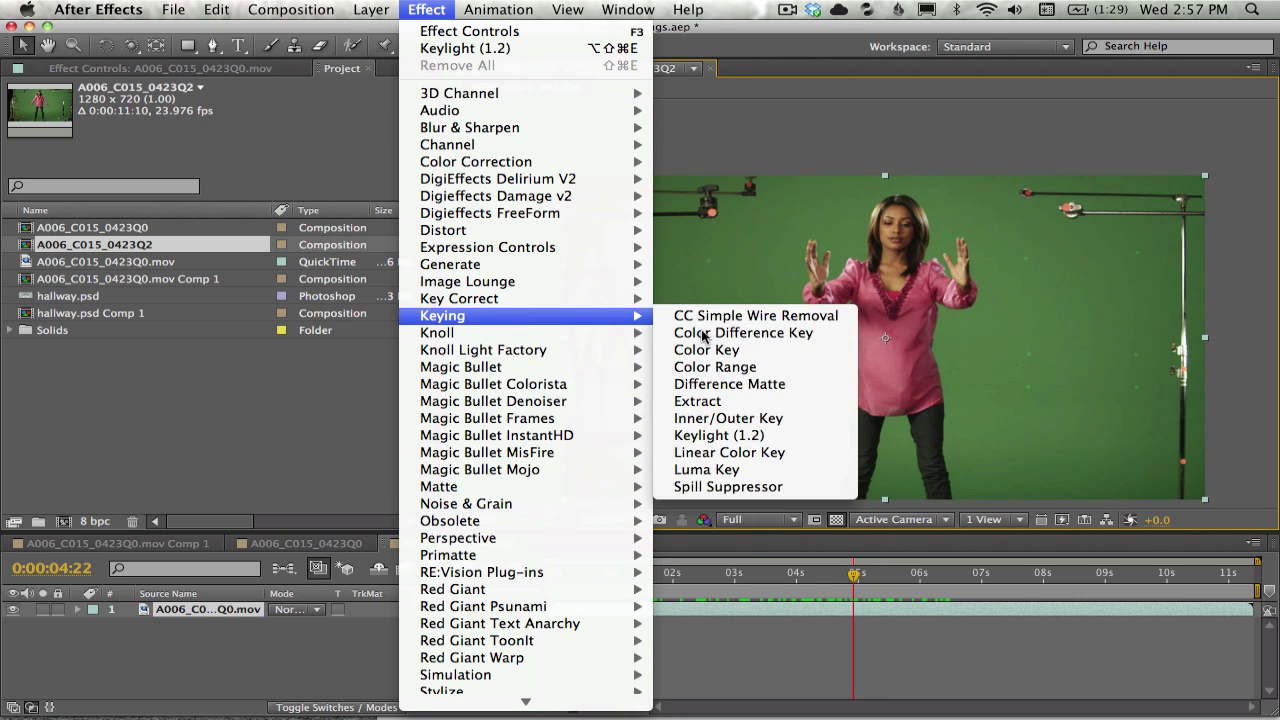
{"action": "left_click", "coordinate": [712, 436]}
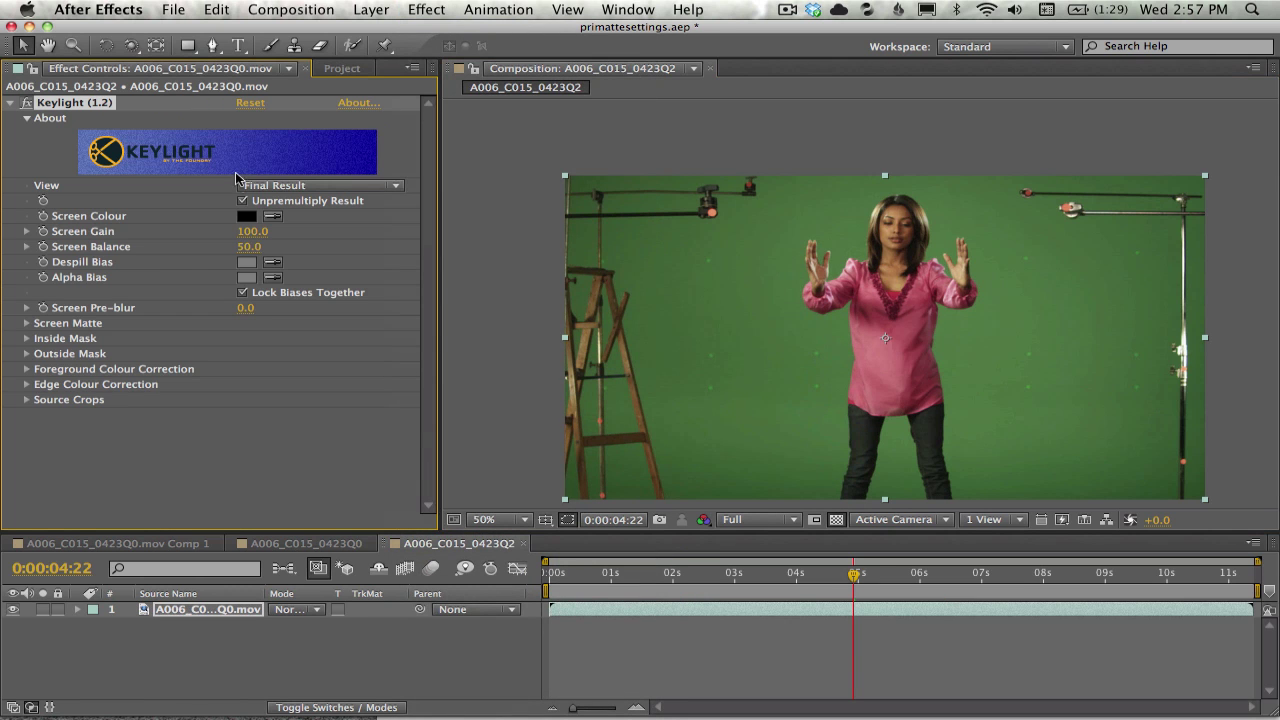
{"action": "left_click", "coordinate": [271, 217]}
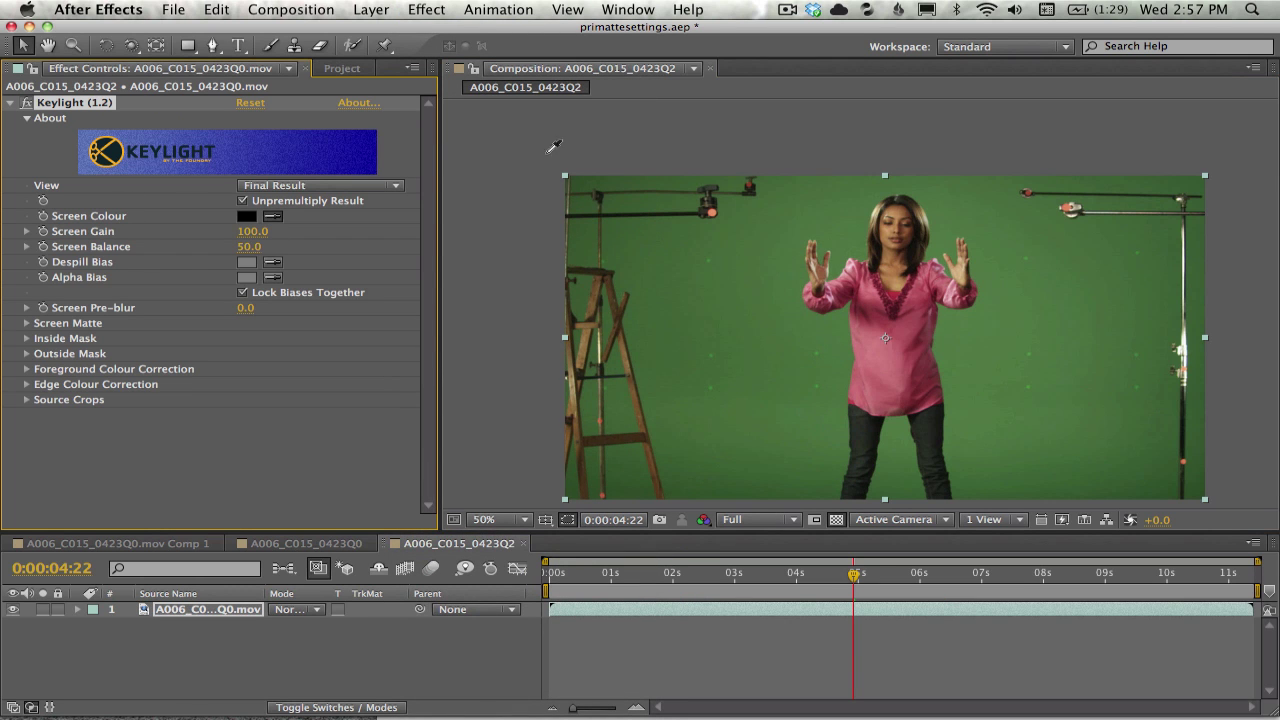
{"action": "left_click", "coordinate": [787, 318]}
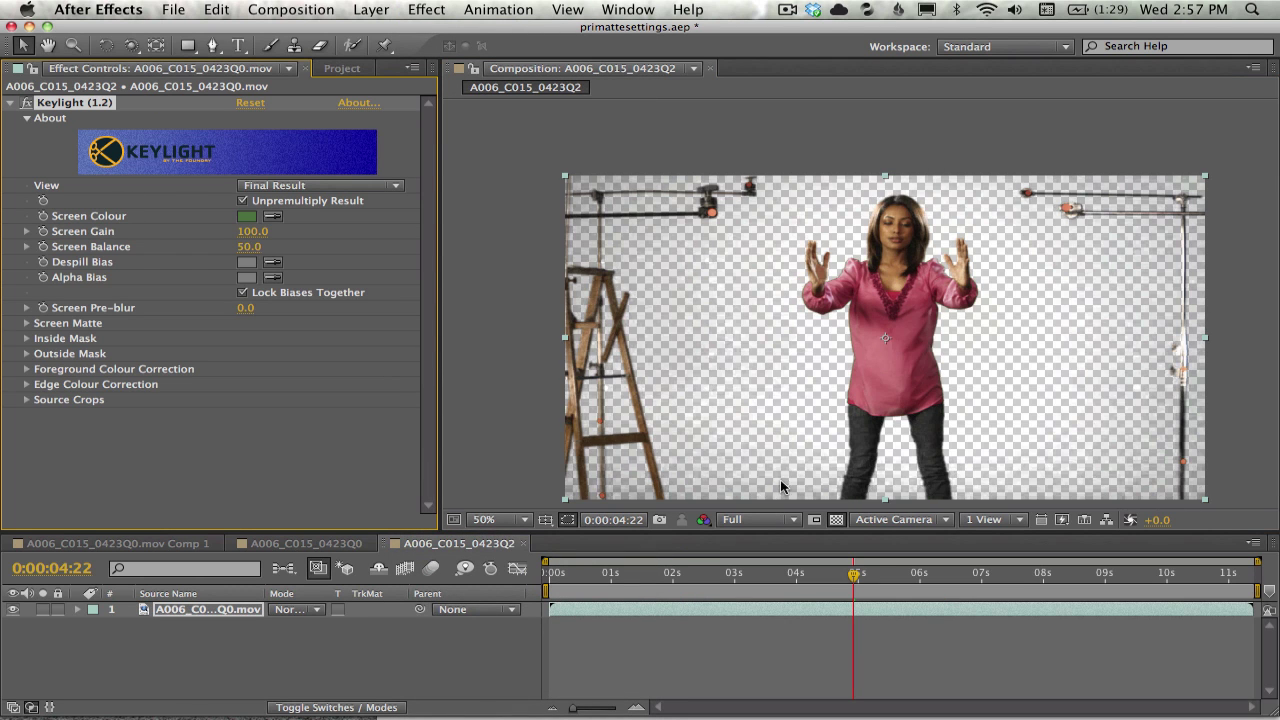
Step: Display the composition's alpha channel and set Keylight's Screen Gain to 129 and Screen Balance to 97
{"action": "left_click", "coordinate": [836, 521]}
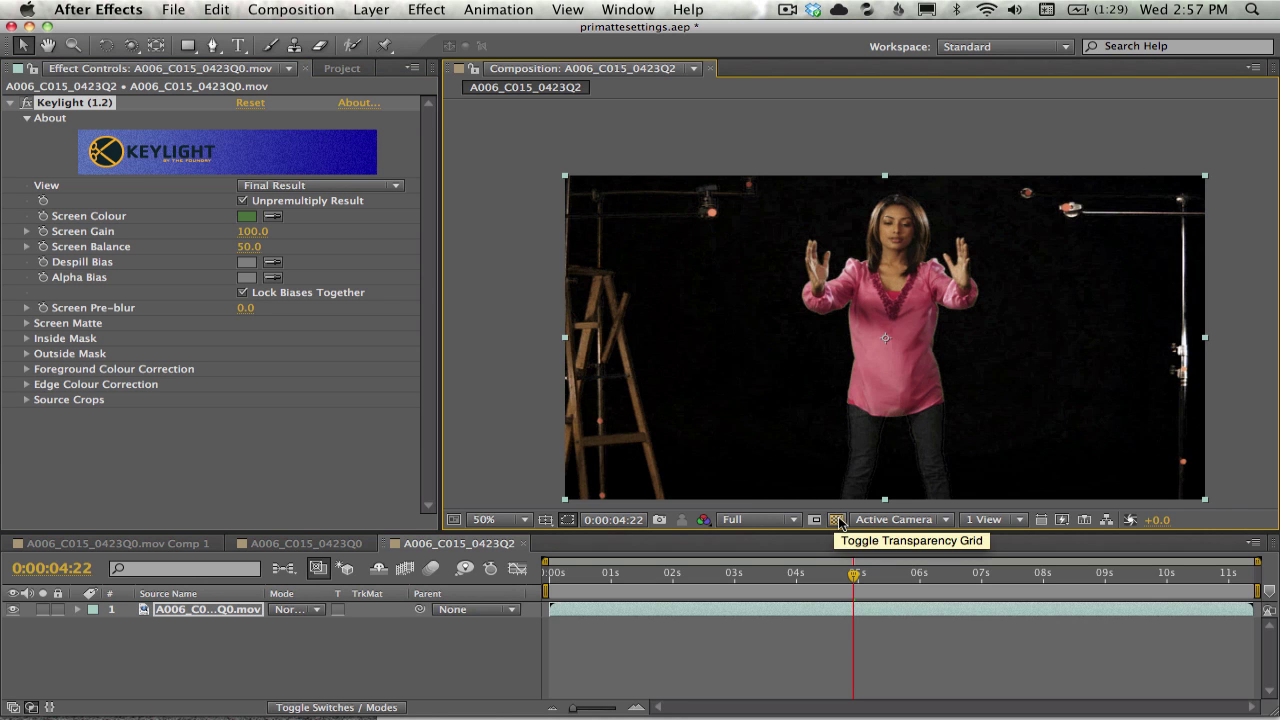
{"action": "left_click", "coordinate": [836, 521]}
{"action": "left_click", "coordinate": [704, 520]}
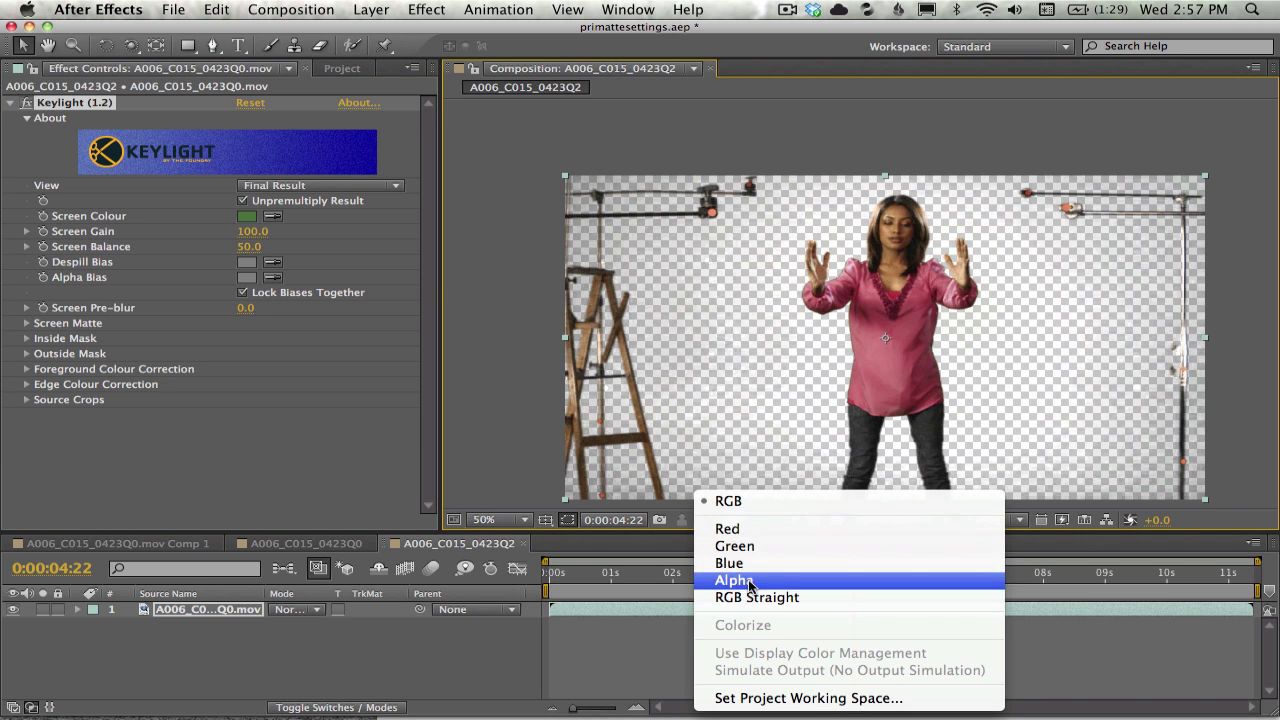
{"action": "left_click", "coordinate": [744, 586]}
{"action": "left_click_drag", "start_coordinate": [256, 233], "coordinate": [289, 234]}
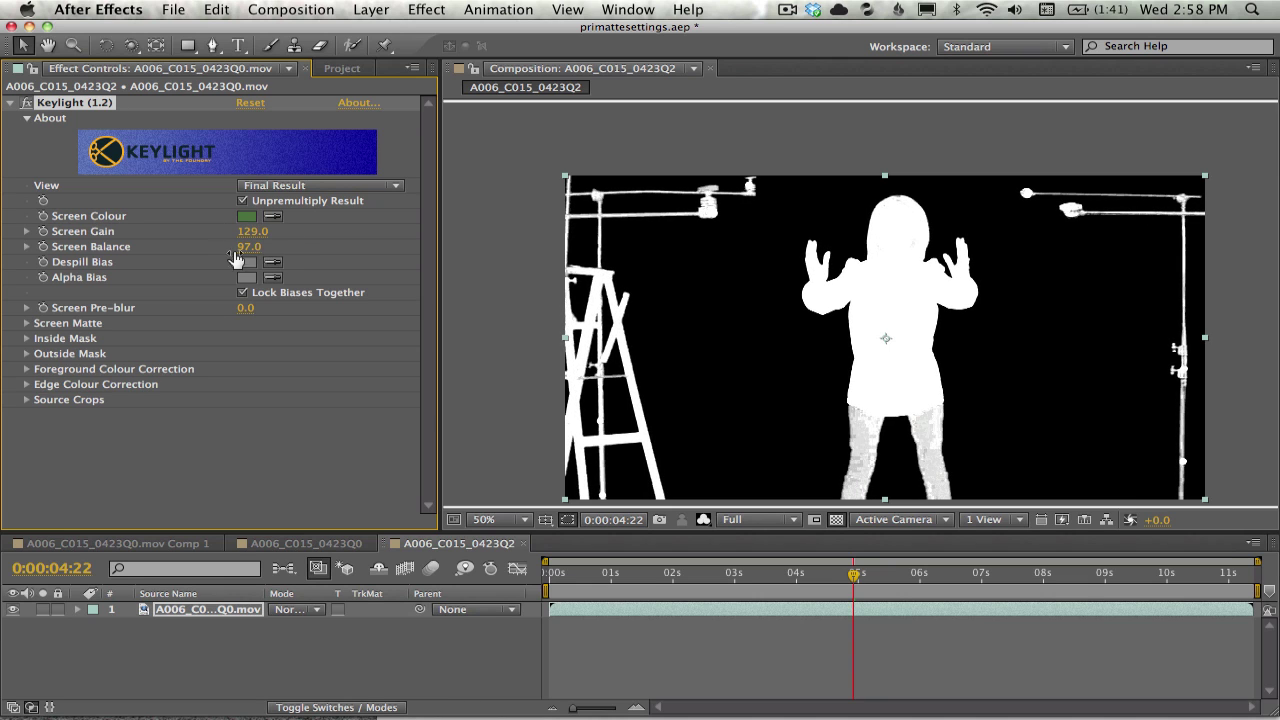
Step: Turn off the Keylight effect and switch the composition view back to RGB
{"action": "left_click", "coordinate": [27, 104]}
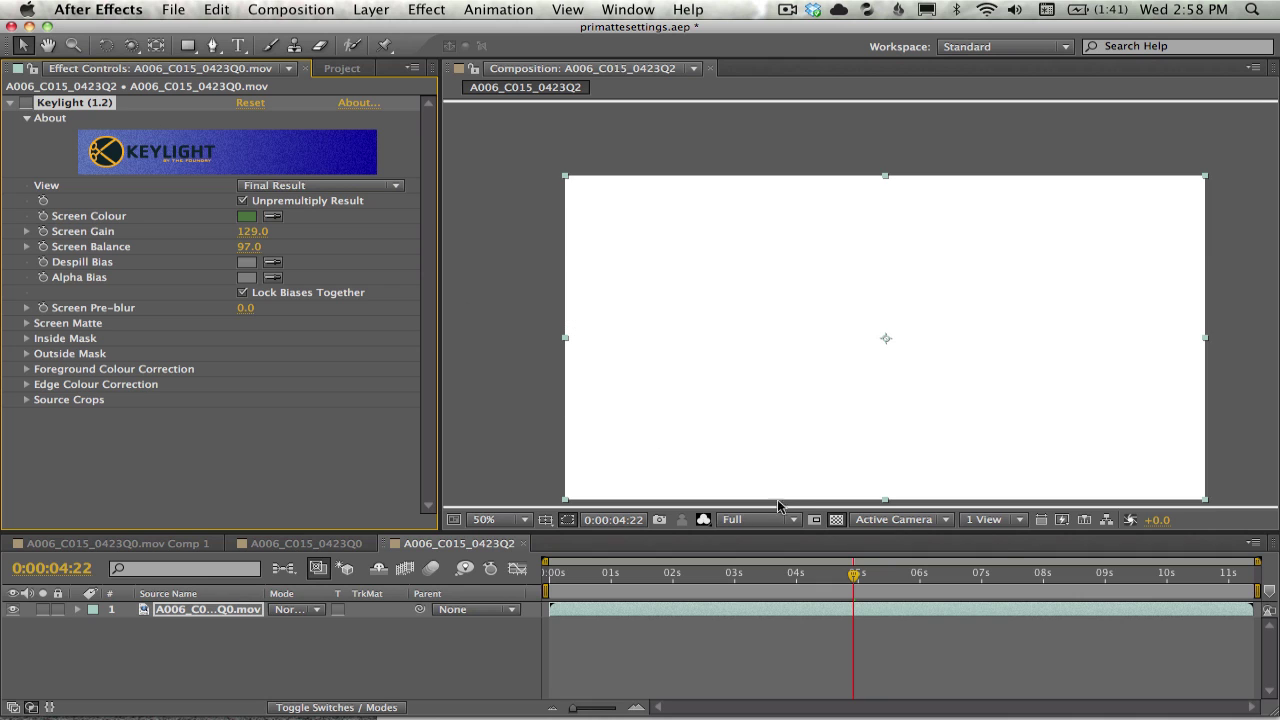
{"action": "left_click", "coordinate": [705, 519]}
{"action": "left_click", "coordinate": [723, 500]}
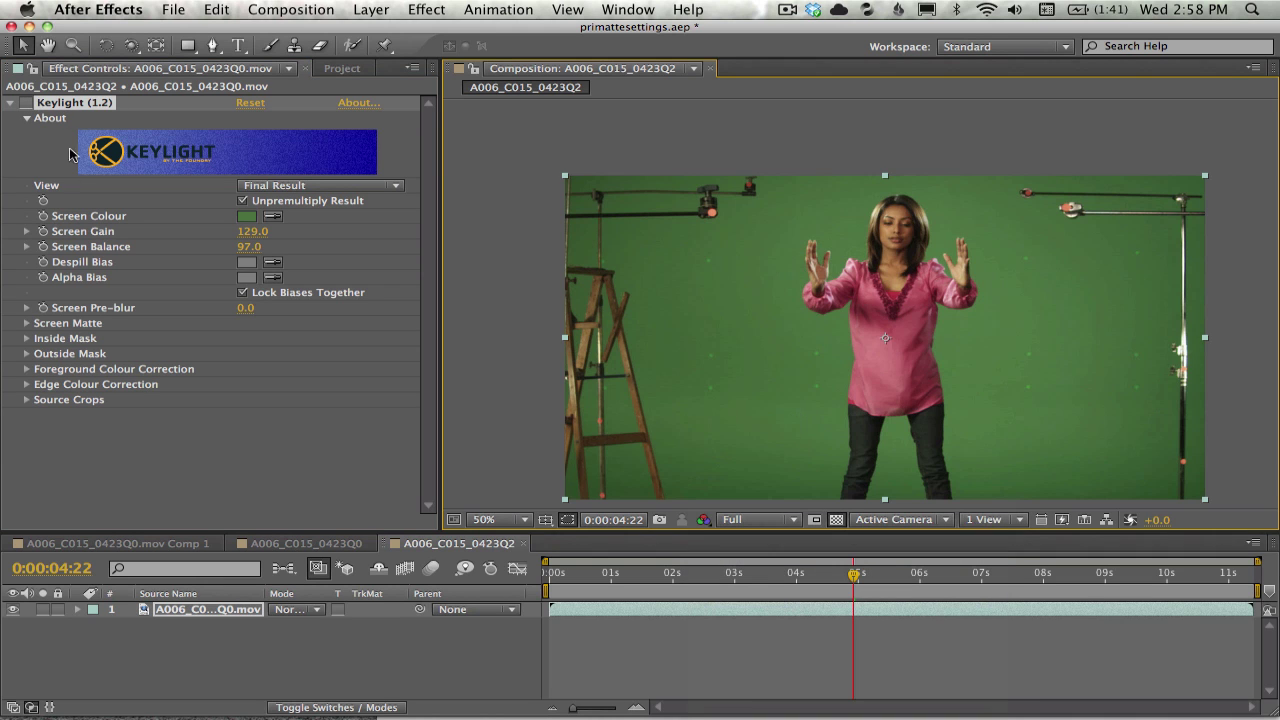
Step: Add a Hue/Saturation effect to the footage layer and place it above Keylight in the effect order
{"action": "left_click", "coordinate": [420, 9]}
{"action": "mouse_move", "coordinate": [532, 164]}
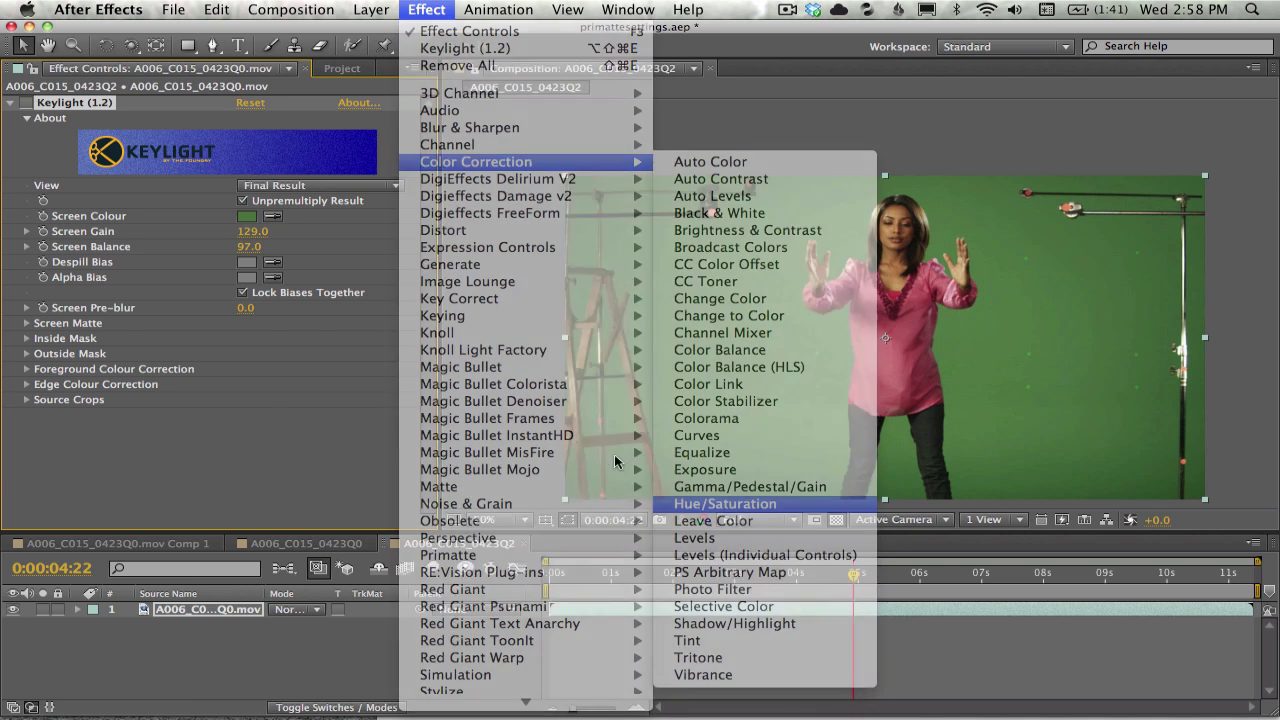
{"action": "left_click", "coordinate": [725, 503]}
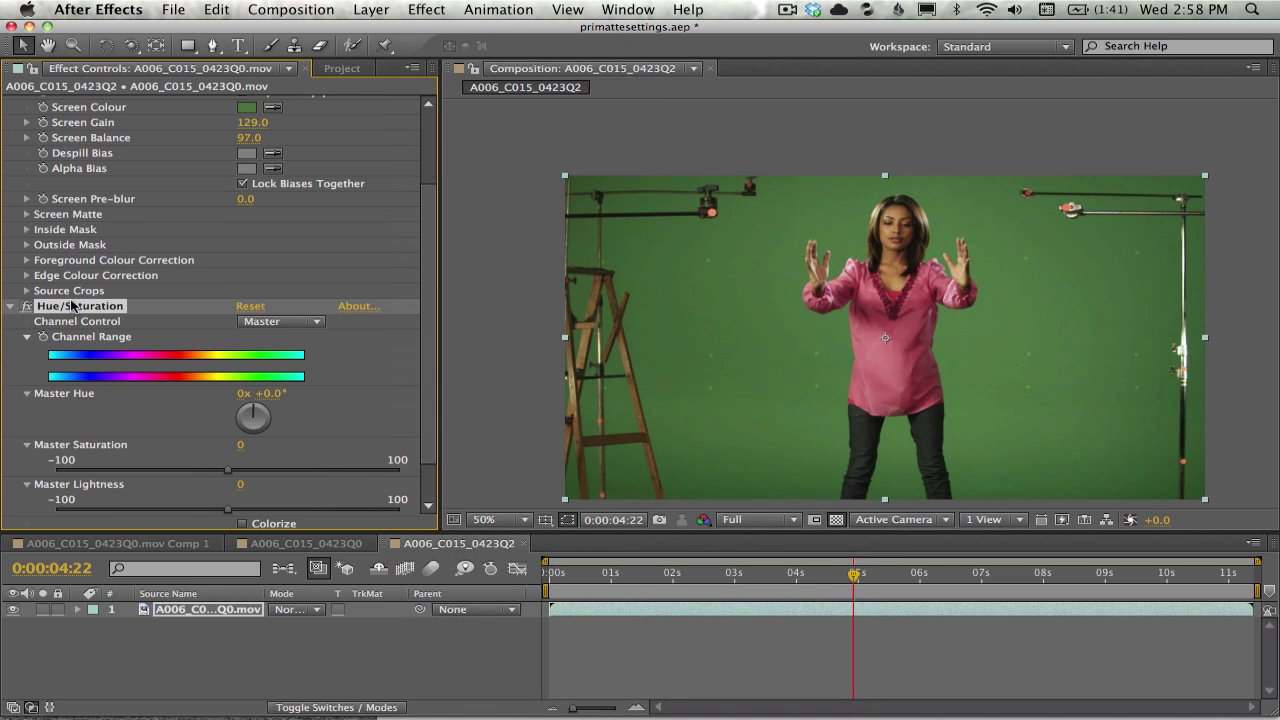
{"action": "scroll", "coordinate": [120, 138], "scroll_direction": "up", "scroll_amount": 5}
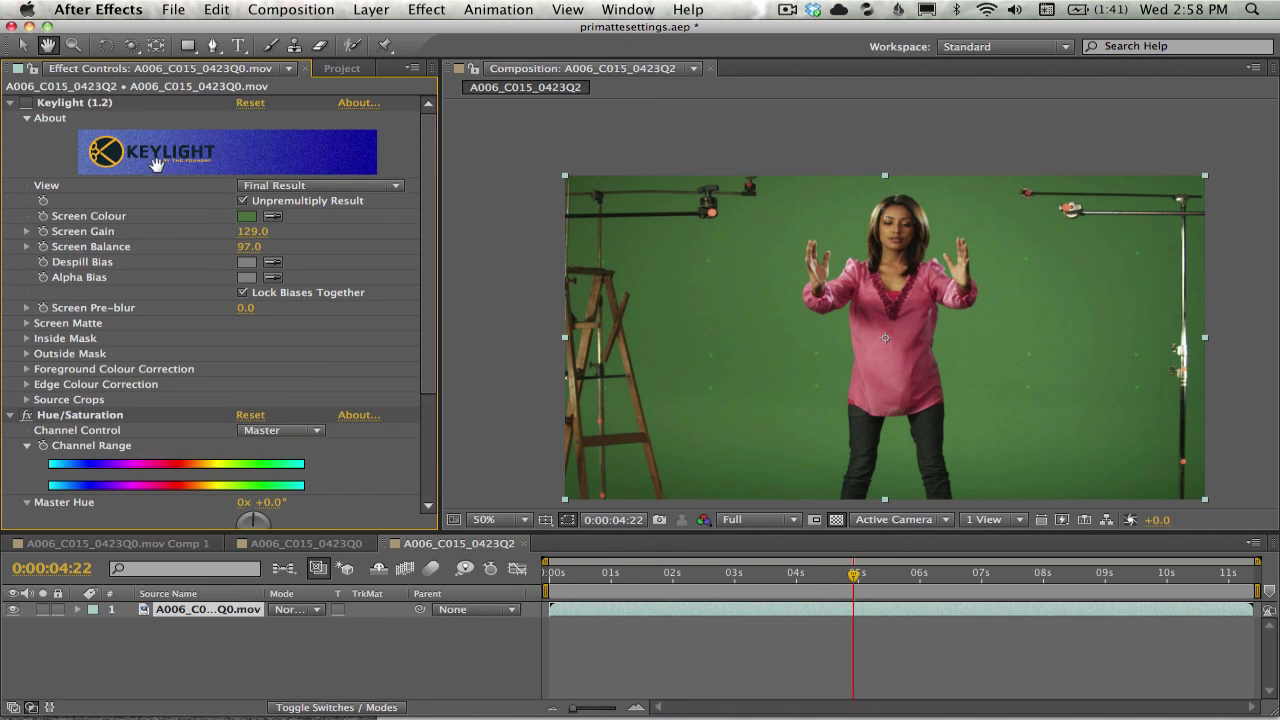
{"action": "left_click", "coordinate": [14, 103]}
{"action": "left_click_drag", "start_coordinate": [43, 106], "coordinate": [79, 148]}
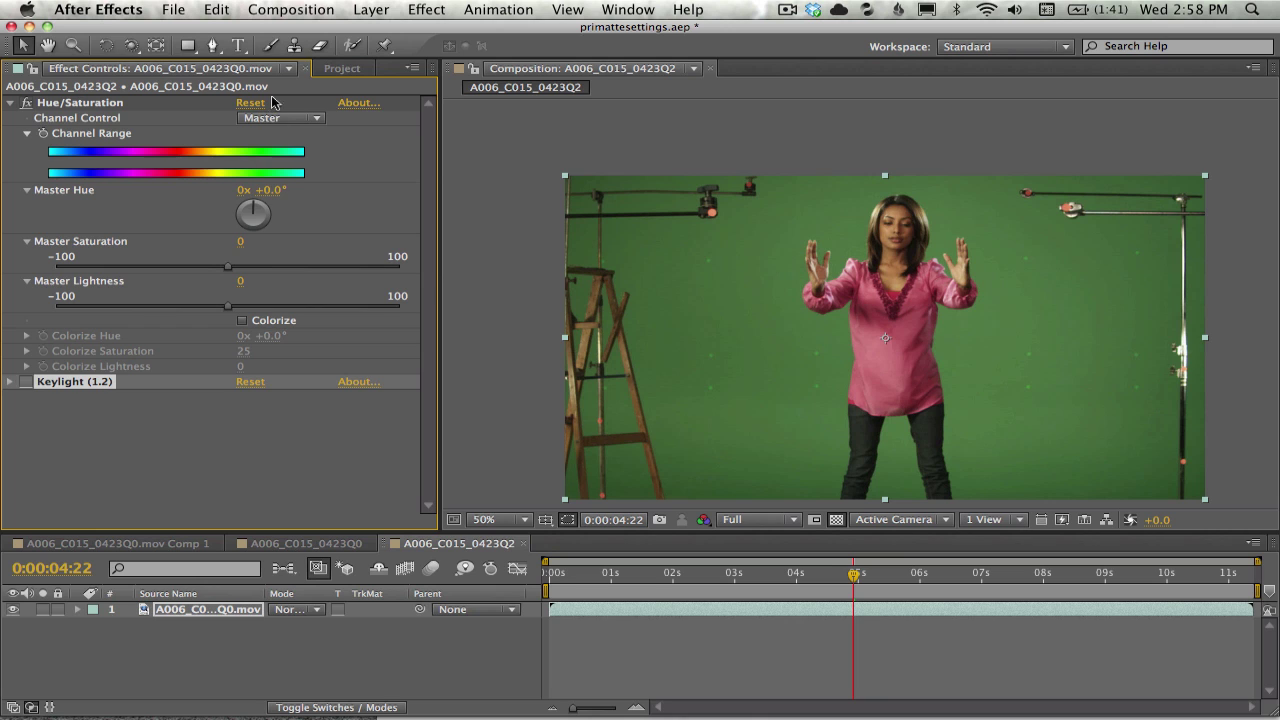
Step: Set Hue/Saturation's Channel Control to Greens and raise Green Saturation to 61
{"action": "left_click", "coordinate": [267, 120]}
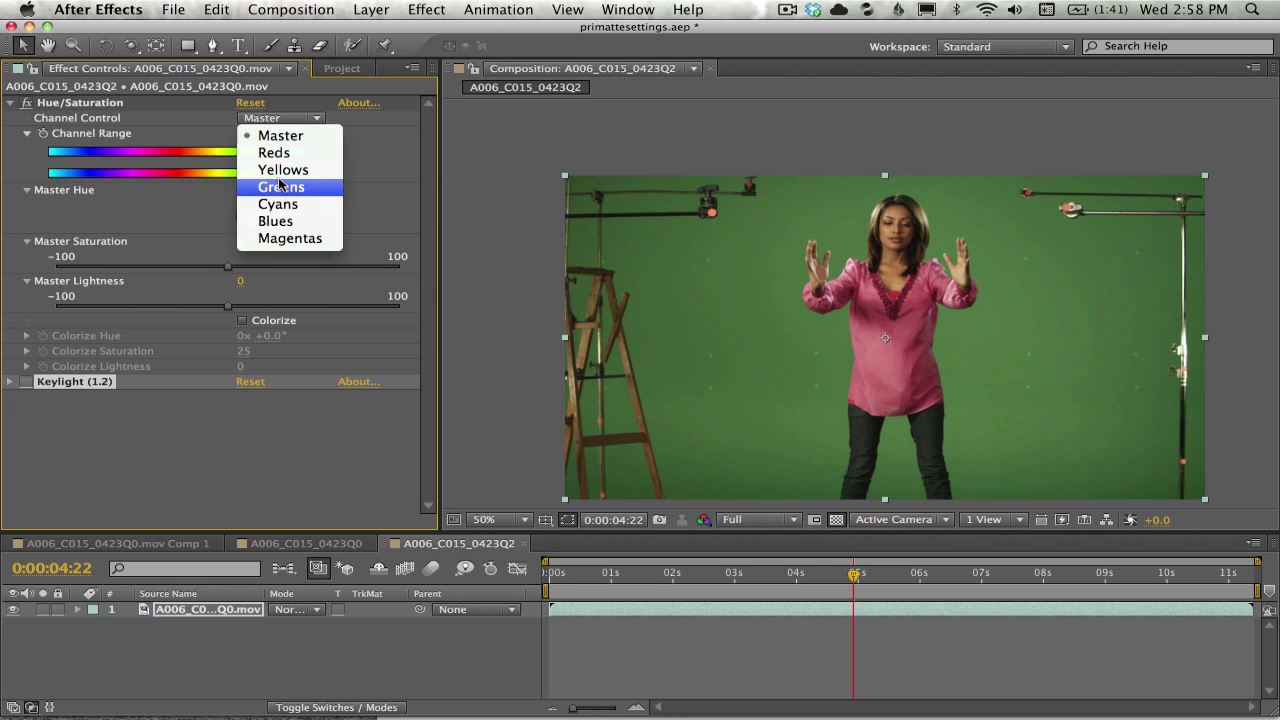
{"action": "left_click", "coordinate": [281, 186]}
{"action": "left_click", "coordinate": [265, 192]}
{"action": "key", "text": "Return"}
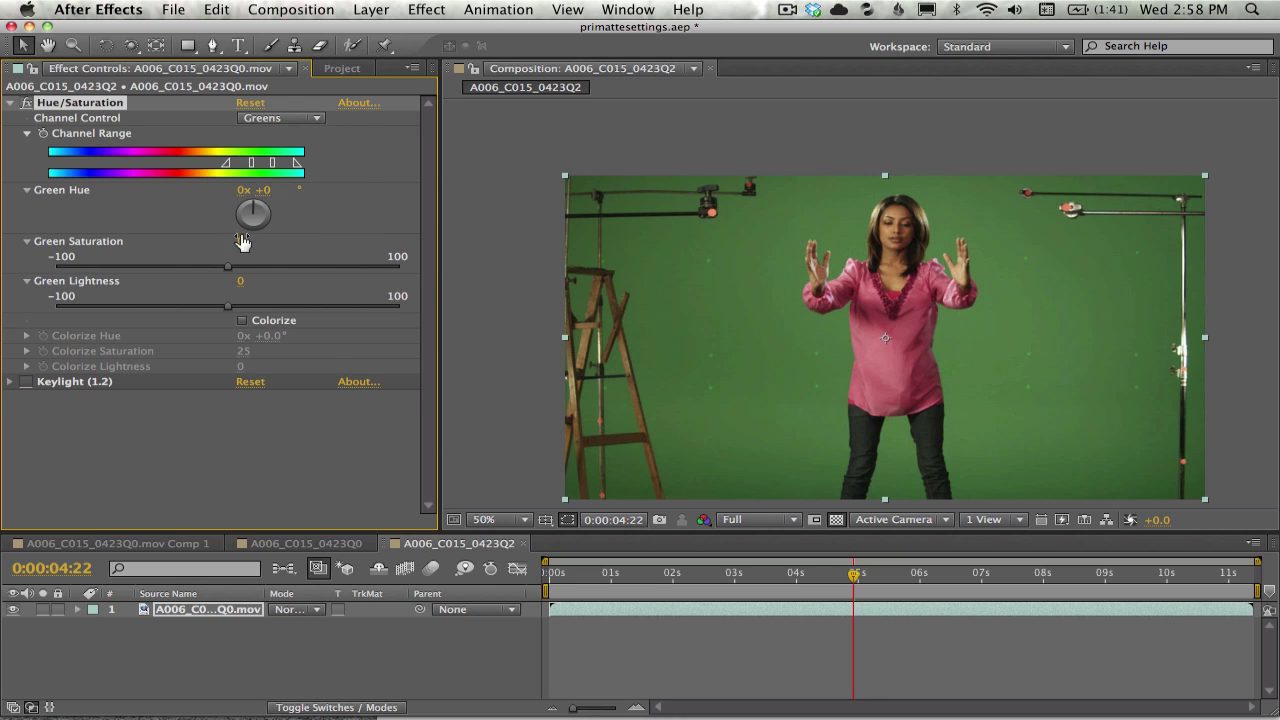
{"action": "left_click", "coordinate": [243, 241]}
{"action": "left_click_drag", "start_coordinate": [242, 248], "coordinate": [283, 219]}
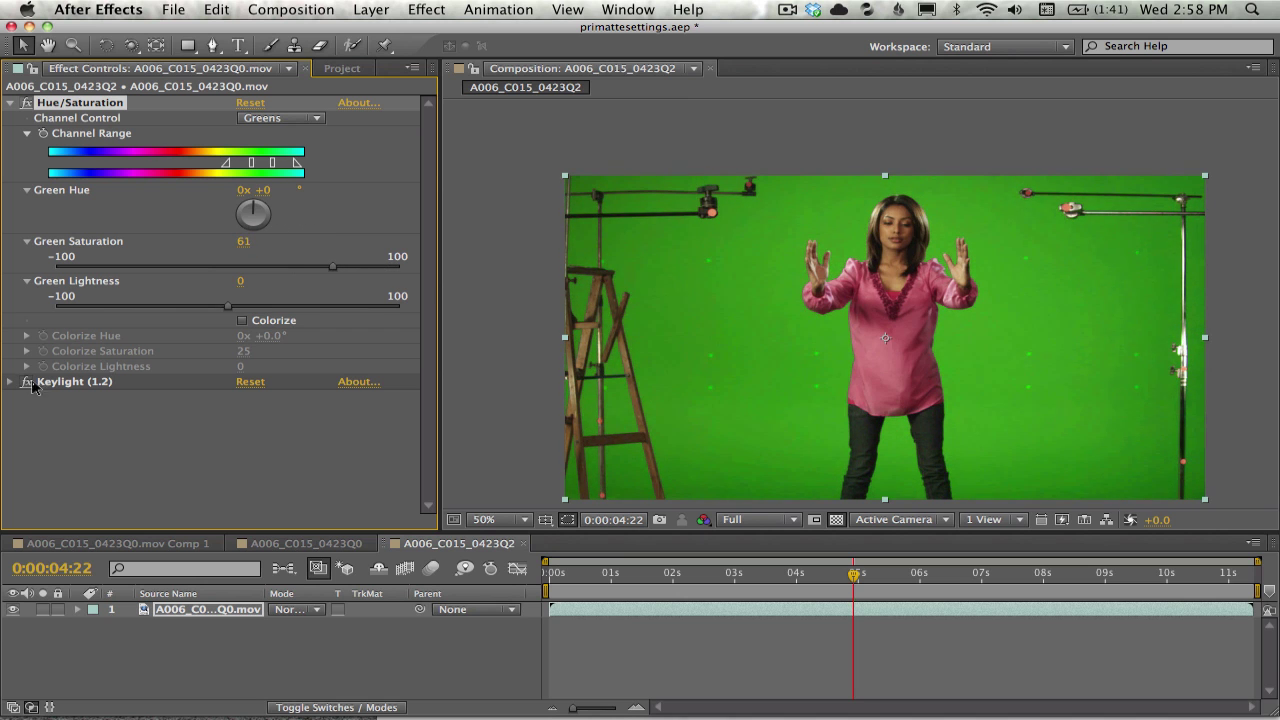
Step: Turn the Keylight effect back on and expand its settings
{"action": "left_click", "coordinate": [27, 382]}
{"action": "left_click", "coordinate": [10, 383]}
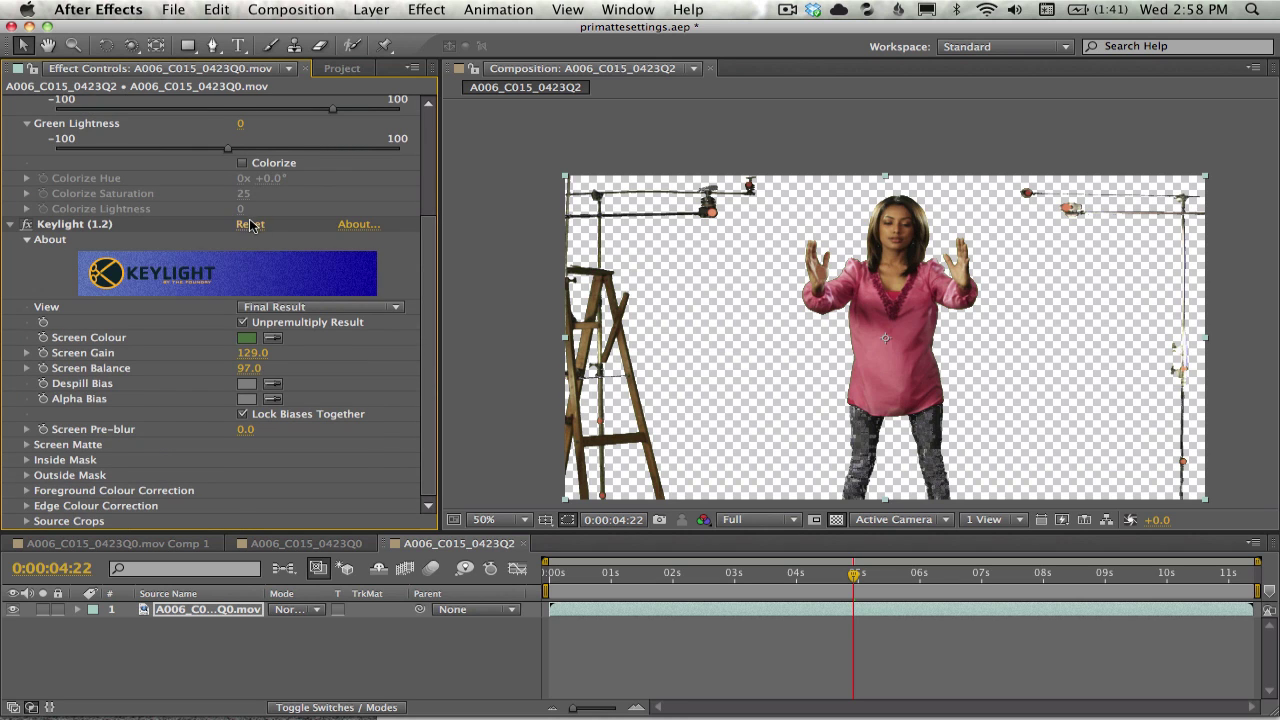
Step: Reset Keylight to its defaults and sample the saturated green backdrop as the new Screen Colour
{"action": "left_click", "coordinate": [249, 224]}
{"action": "left_click", "coordinate": [272, 337]}
{"action": "left_click", "coordinate": [799, 308]}
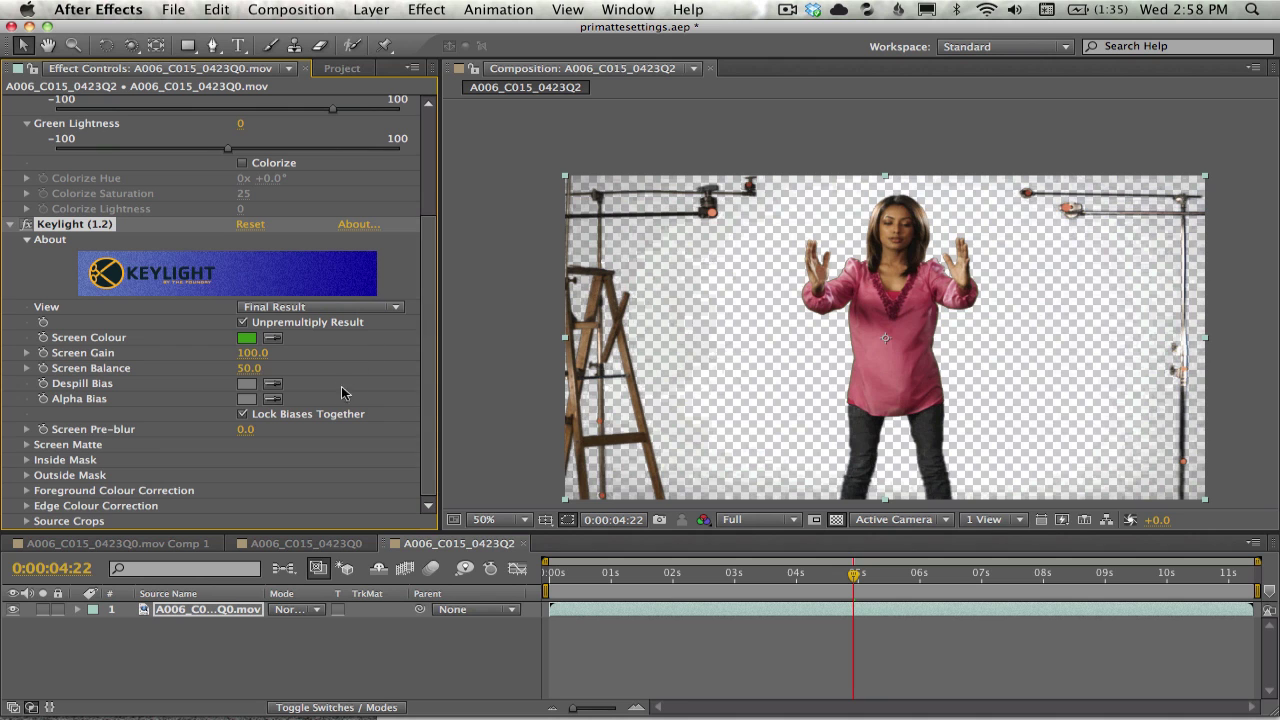
Step: Display the composition's alpha channel and raise Keylight's Screen Gain to 107
{"action": "left_click", "coordinate": [703, 519]}
{"action": "left_click", "coordinate": [735, 581]}
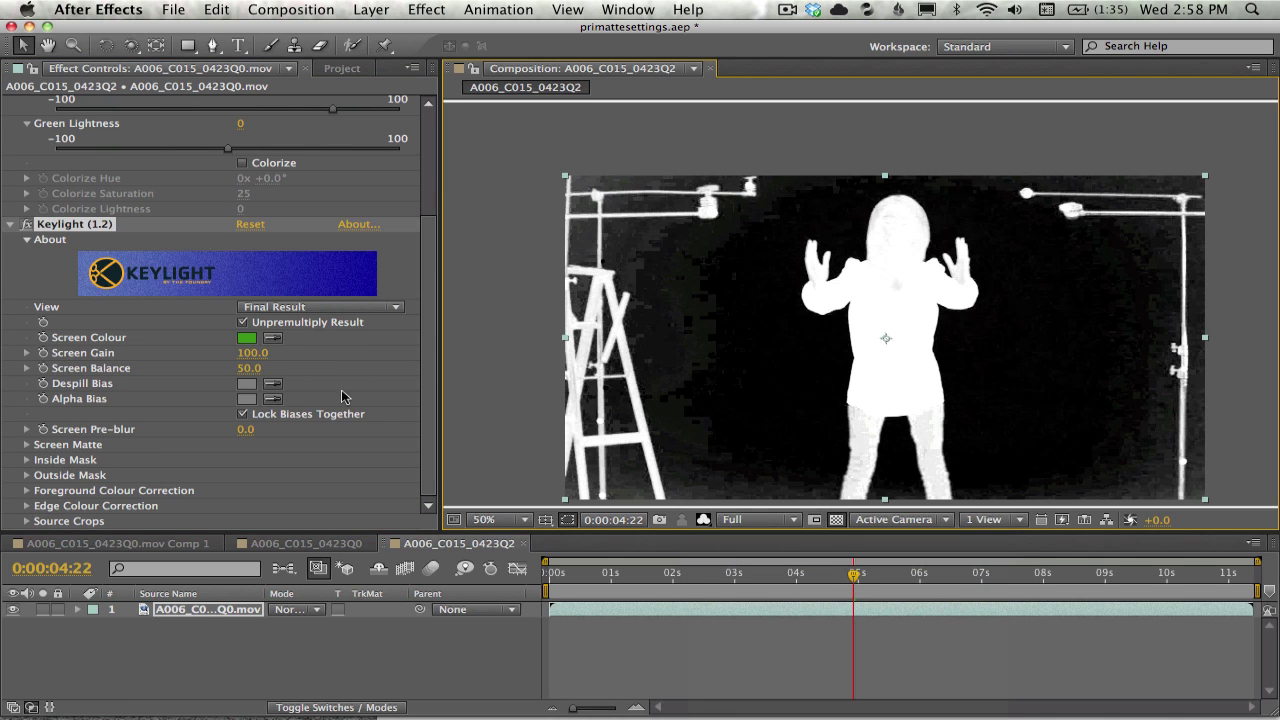
{"action": "mouse_move", "coordinate": [252, 353]}
{"action": "left_mouse_down"}
{"action": "mouse_move", "coordinate": [240, 344]}
{"action": "mouse_move", "coordinate": [254, 340]}
{"action": "left_mouse_up"}
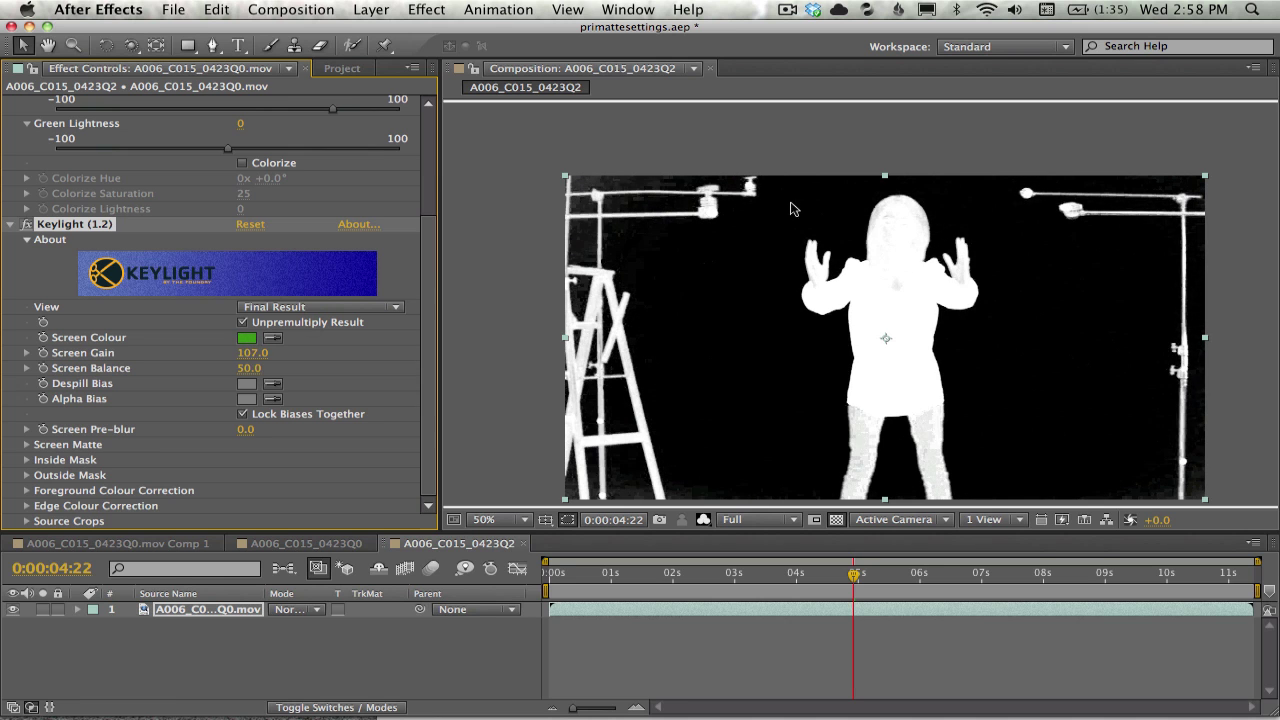
Step: Raise Keylight's Screen Balance while checking the matte around the woman's head and hand at 400%
{"action": "key", "text": "period"}
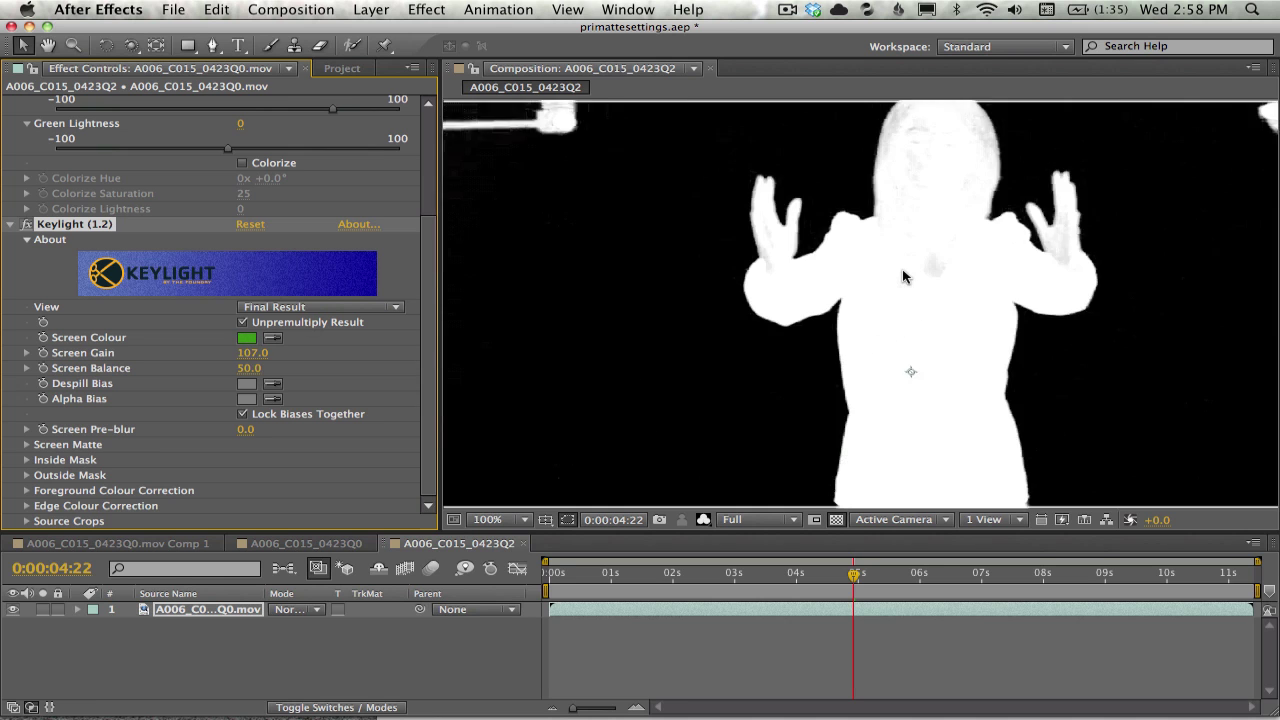
{"action": "key", "text": "period"}
{"action": "key", "text": "period"}
{"action": "key", "text": "space"}
{"action": "left_click_drag", "start_coordinate": [1080, 140], "coordinate": [745, 362]}
{"action": "left_click_drag", "start_coordinate": [1048, 172], "coordinate": [794, 366]}
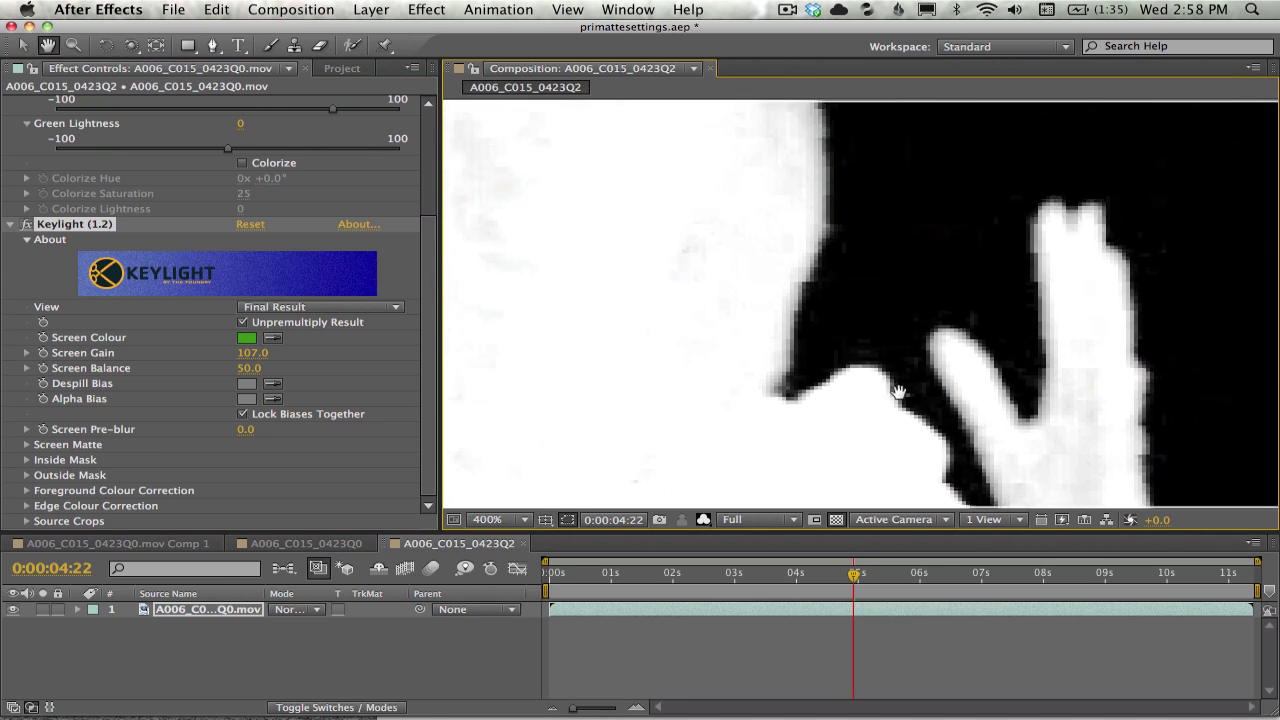
{"action": "left_click_drag", "start_coordinate": [899, 392], "coordinate": [814, 209]}
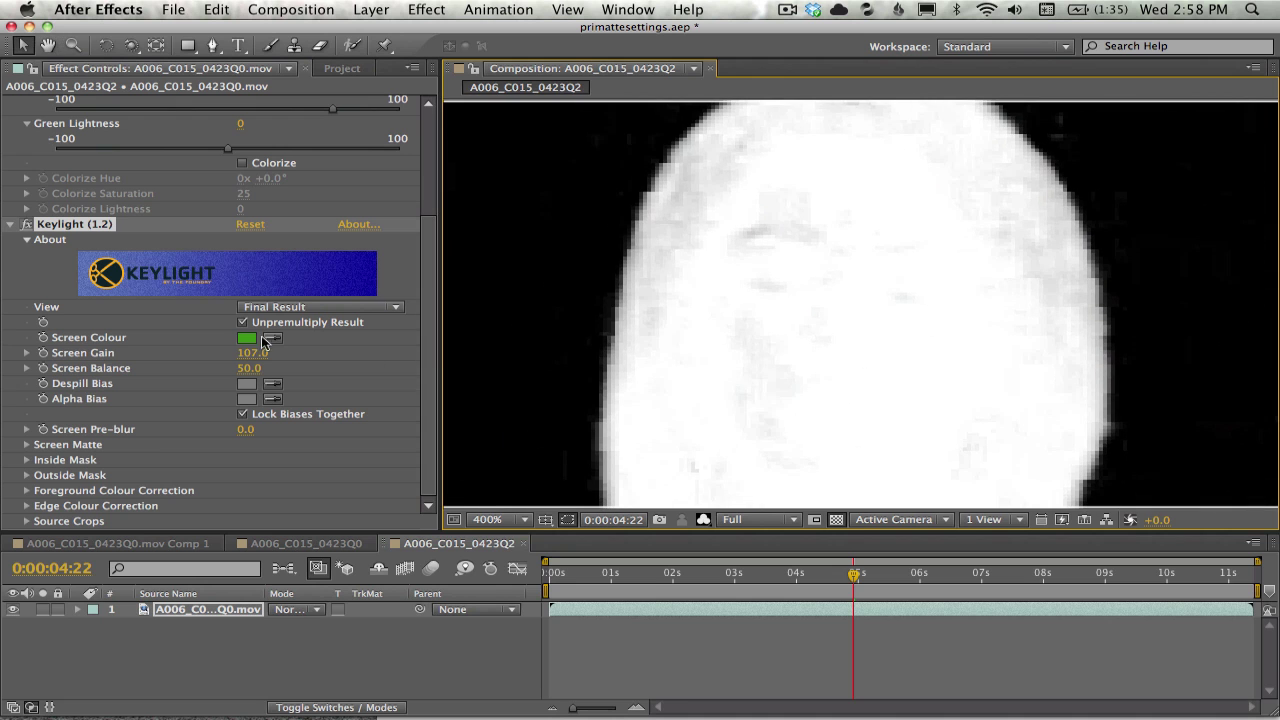
{"action": "left_click_drag", "start_coordinate": [249, 368], "coordinate": [283, 361]}
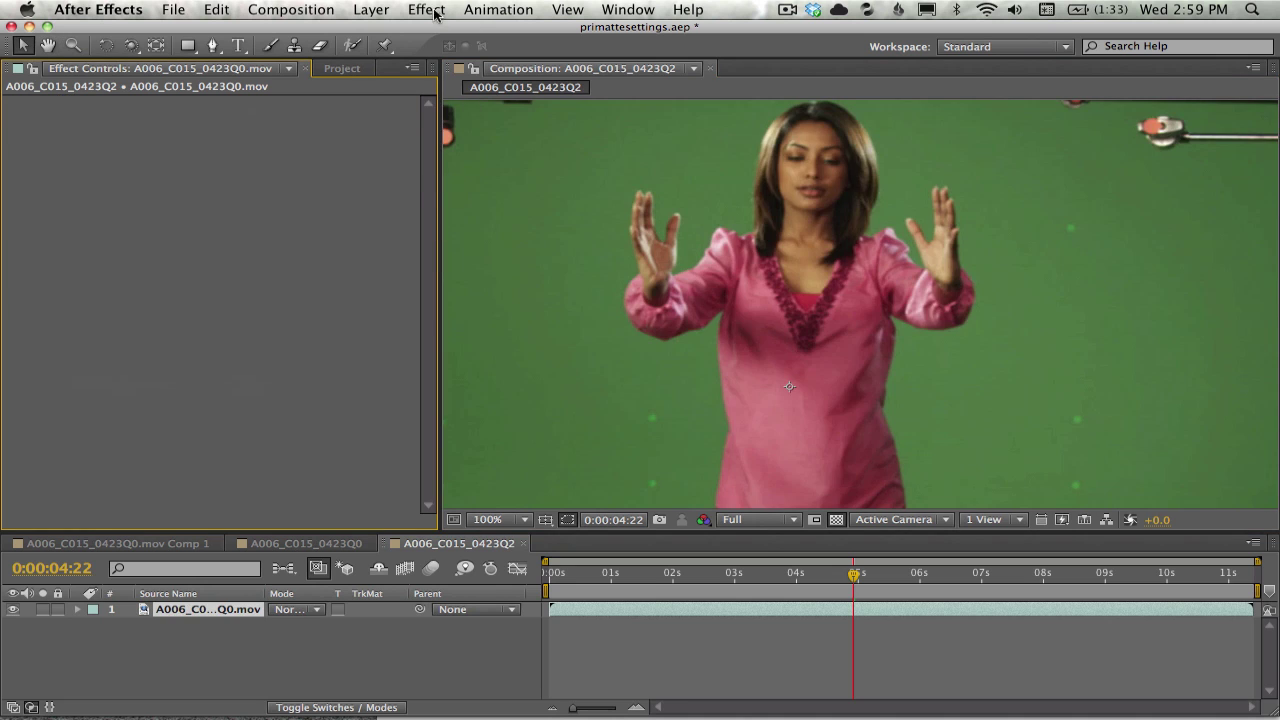
Step: Apply the Primatte Keyer 4.1 effect to the footage layer
{"action": "left_click", "coordinate": [435, 12]}
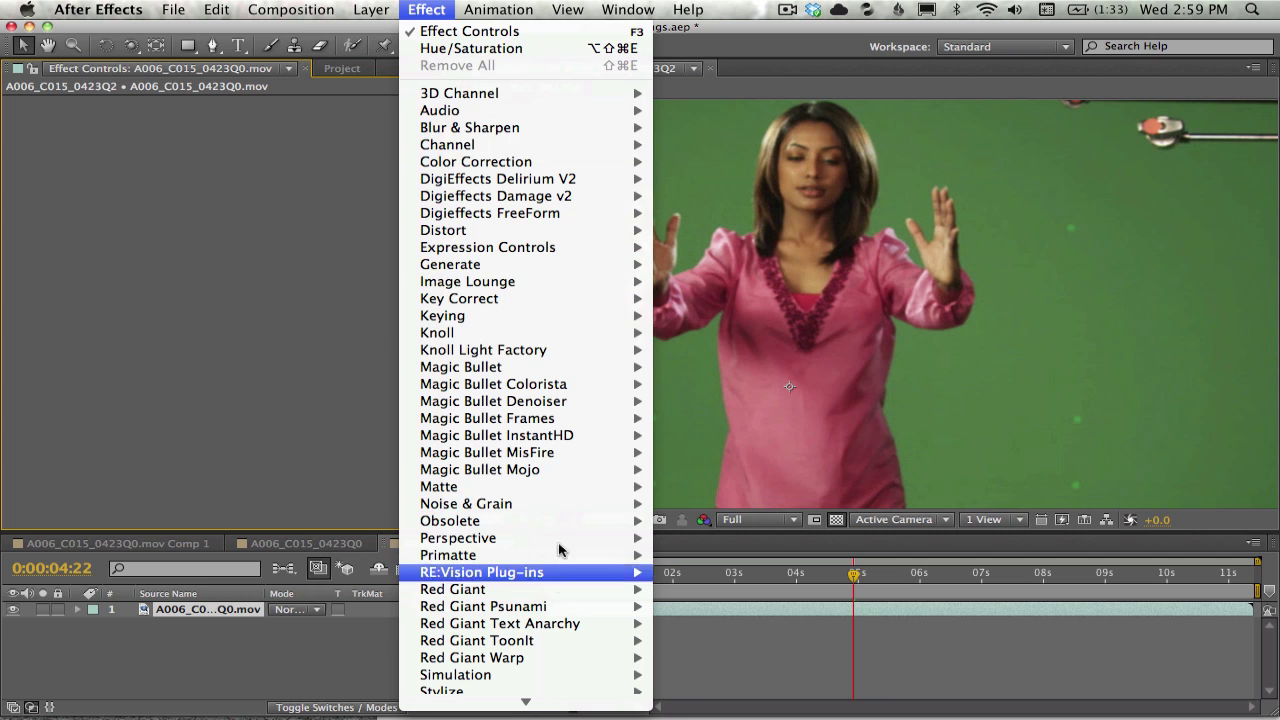
{"action": "mouse_move", "coordinate": [498, 555]}
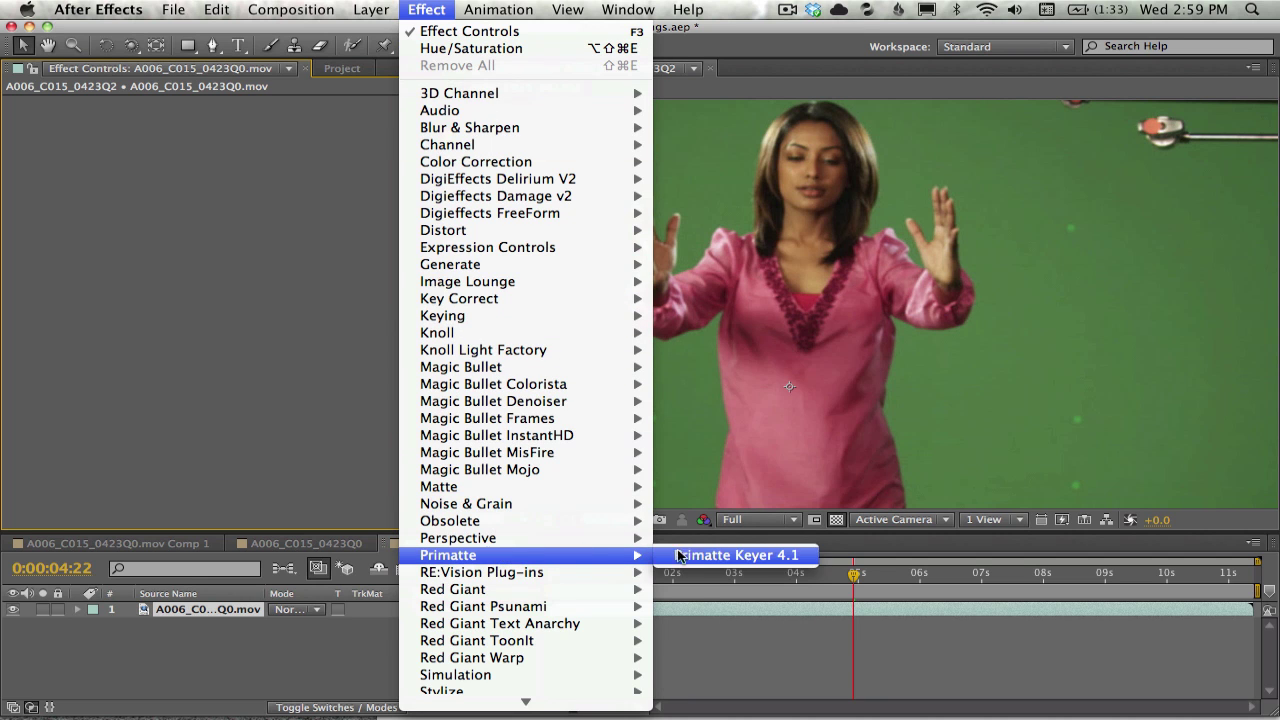
{"action": "left_click", "coordinate": [735, 555]}
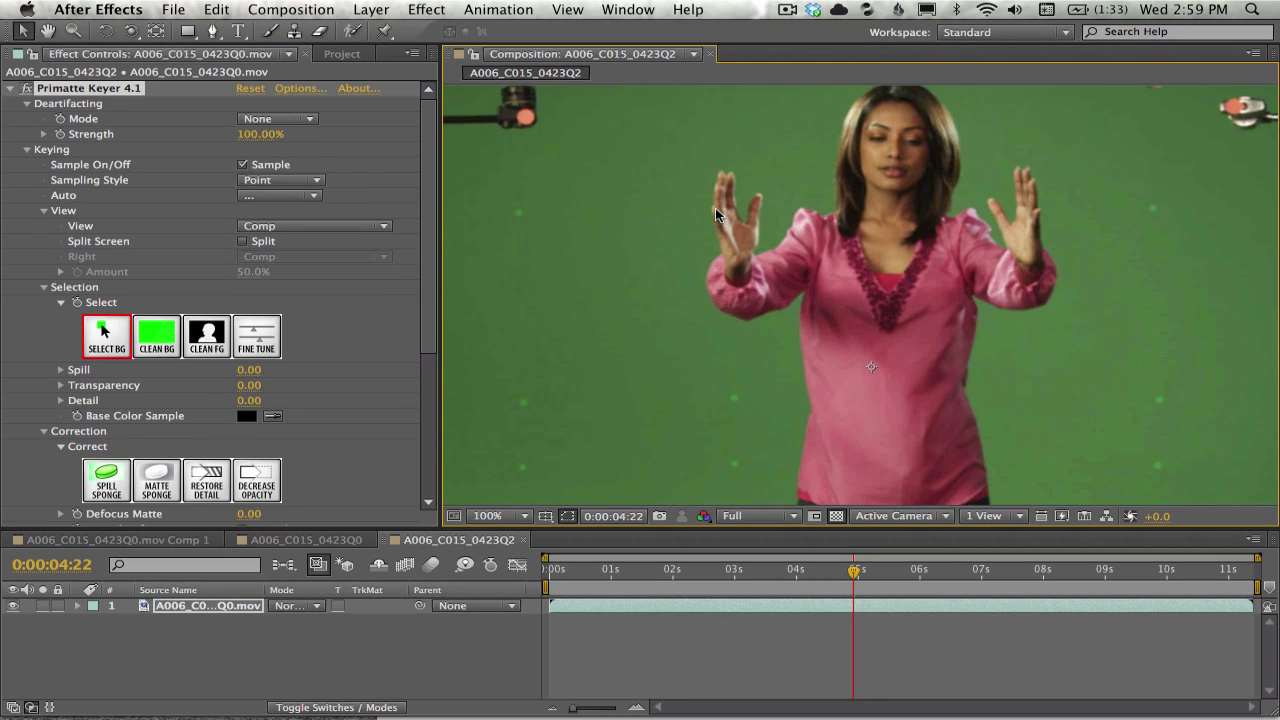
{"action": "key", "text": "h"}
{"action": "left_click", "coordinate": [344, 306]}
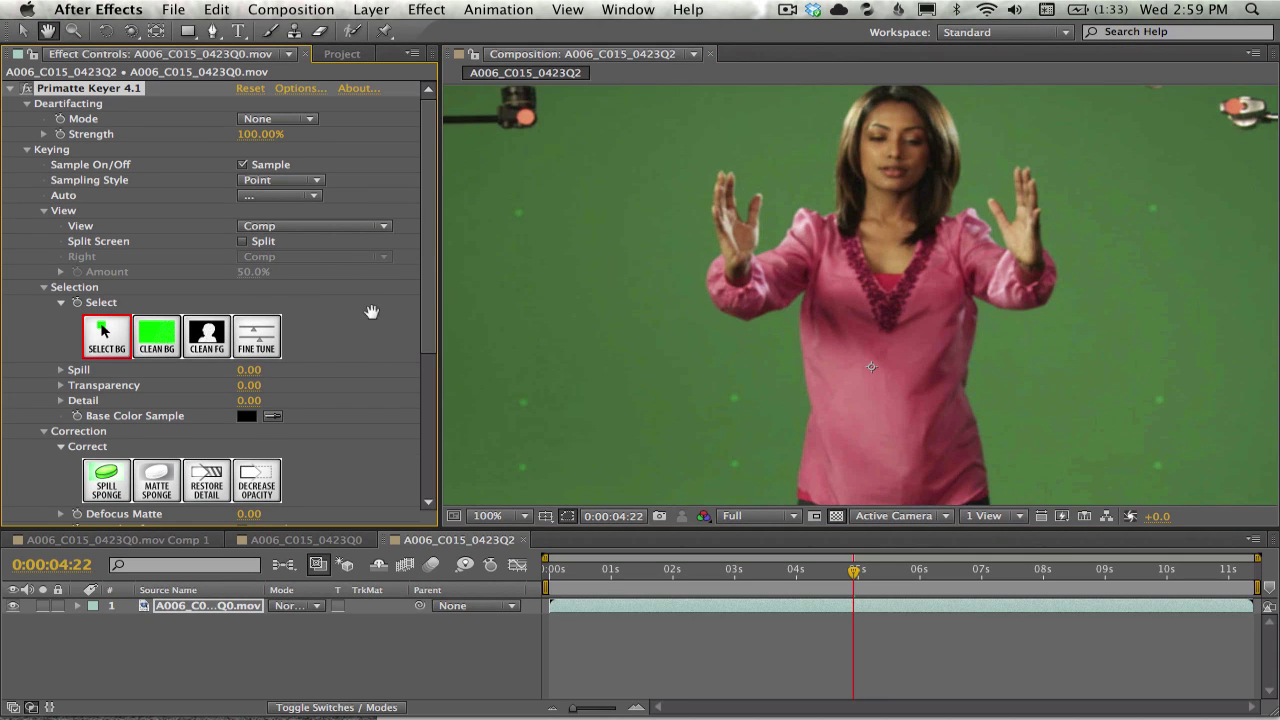
{"action": "key", "text": "v"}
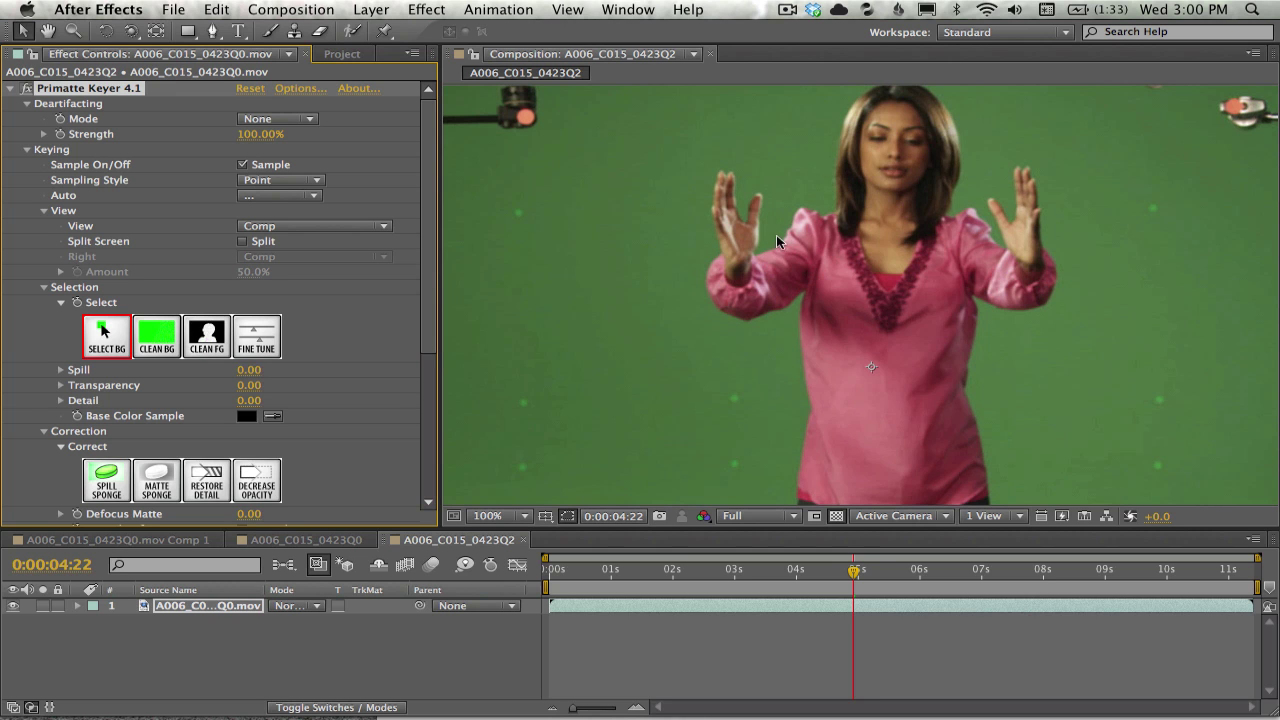
Step: Keep Primatte's Sampling Style at Point and sample the green backdrop beside and below the woman's arm with Select BG
{"action": "key", "text": "space"}
{"action": "left_click_drag", "start_coordinate": [836, 420], "coordinate": [863, 345]}
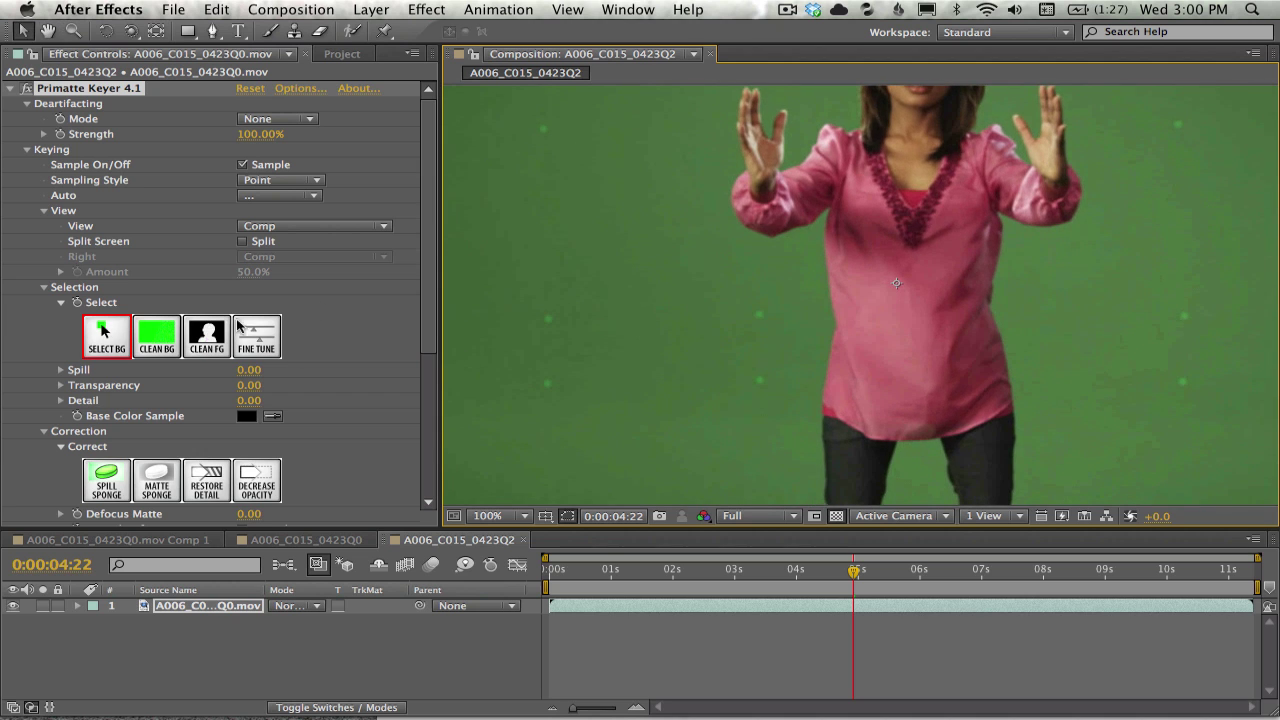
{"action": "key", "text": "space"}
{"action": "left_click_drag", "start_coordinate": [750, 260], "coordinate": [725, 241]}
{"action": "left_click", "coordinate": [250, 180]}
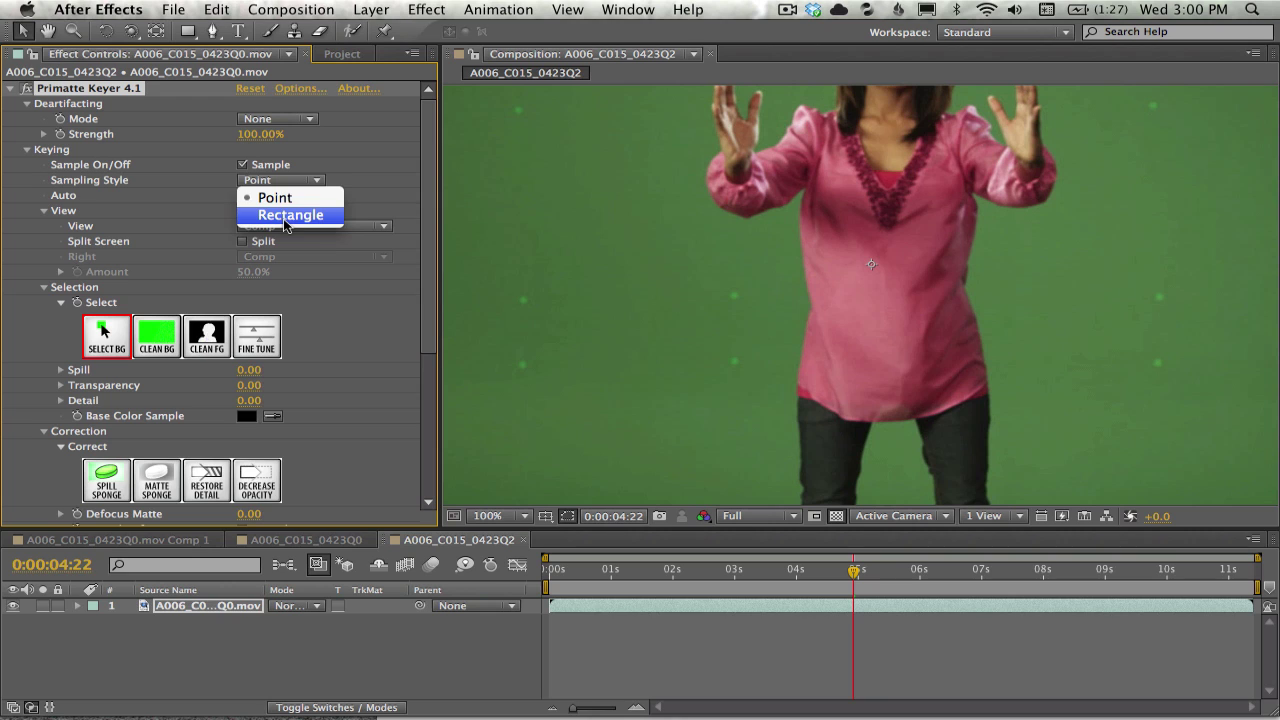
{"action": "left_click", "coordinate": [276, 198]}
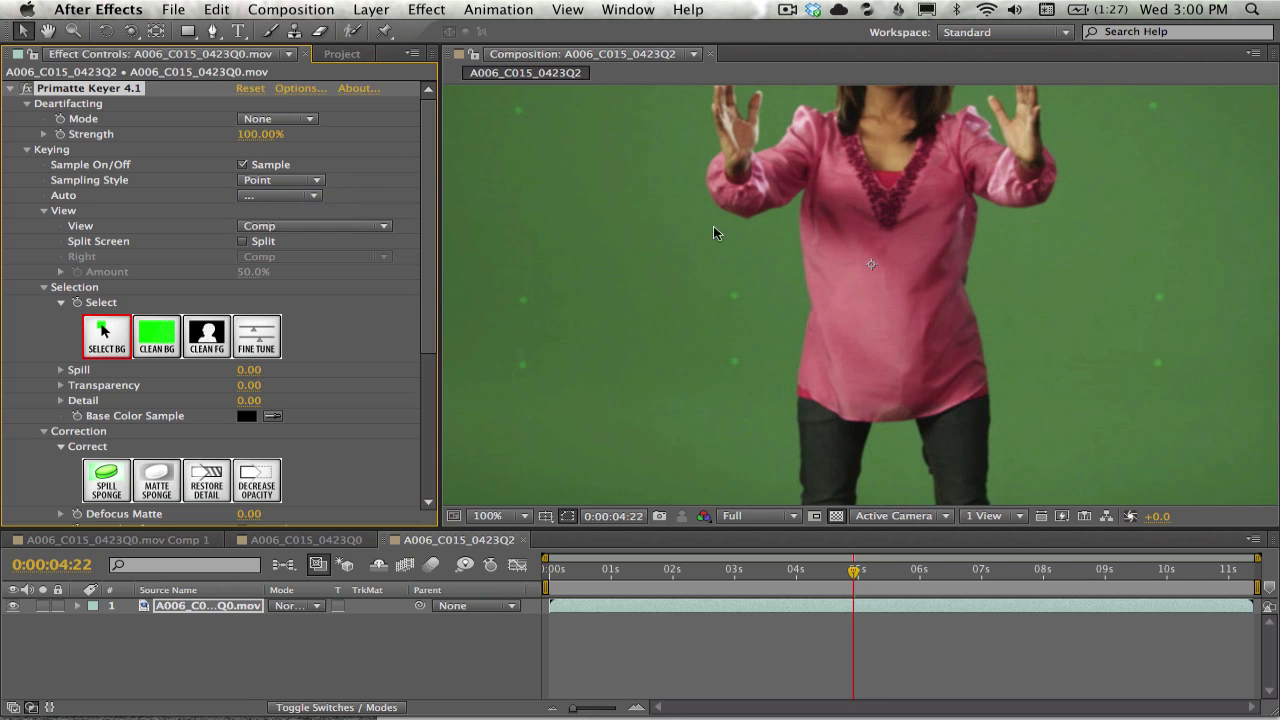
{"action": "left_click_drag", "start_coordinate": [678, 153], "coordinate": [644, 230]}
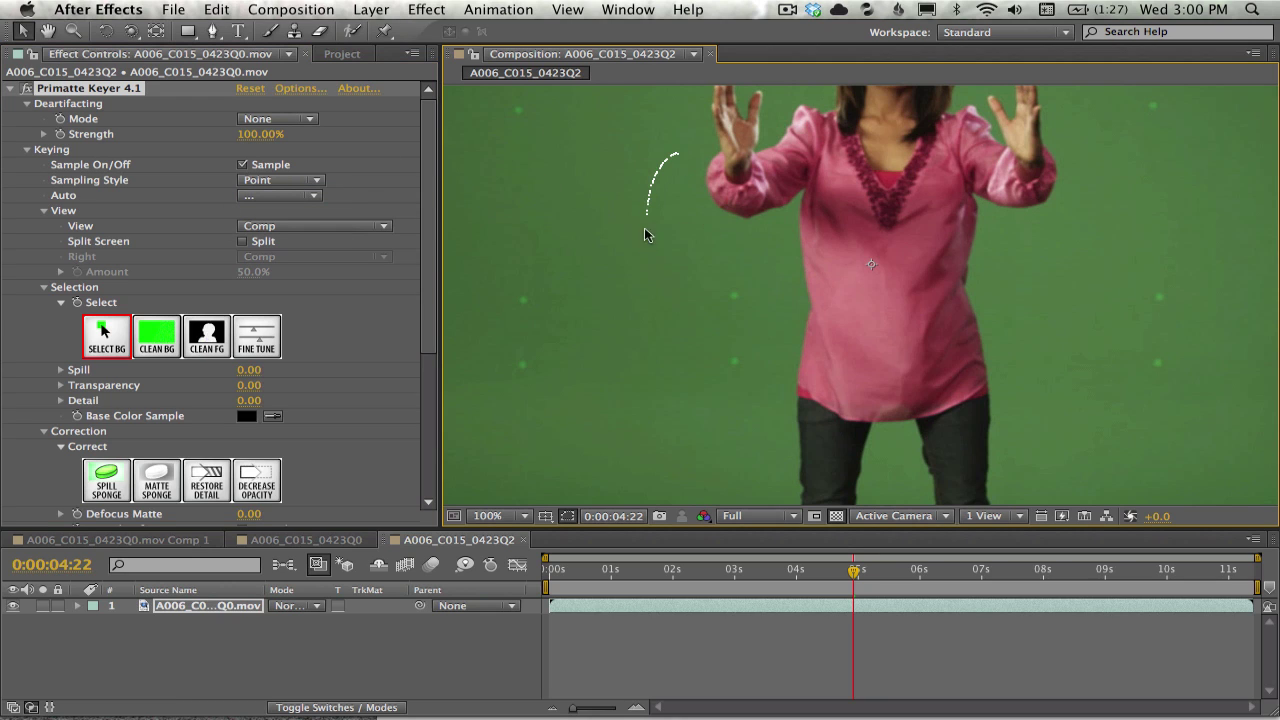
{"action": "left_click_drag", "start_coordinate": [752, 417], "coordinate": [768, 271]}
{"action": "left_click_drag", "start_coordinate": [797, 317], "coordinate": [800, 326]}
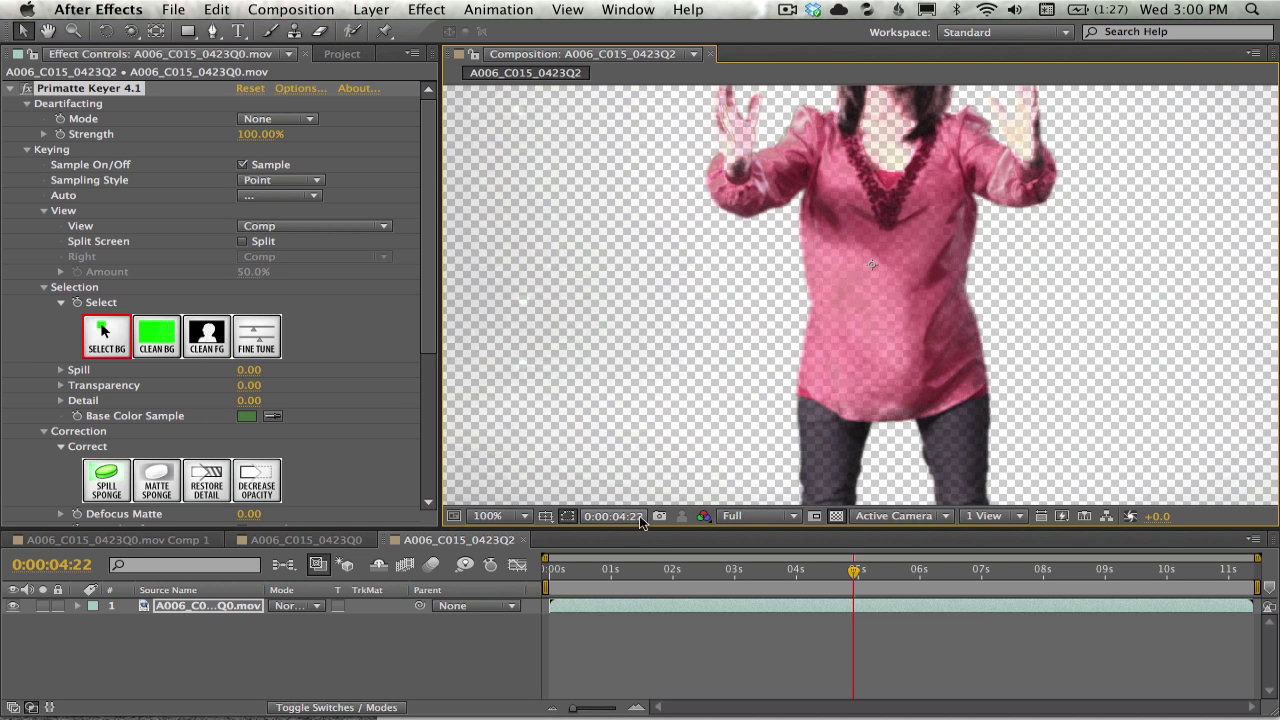
Step: Display the composition's alpha channel and bring the area between the ladder and the woman's legs into view
{"action": "left_click", "coordinate": [704, 516]}
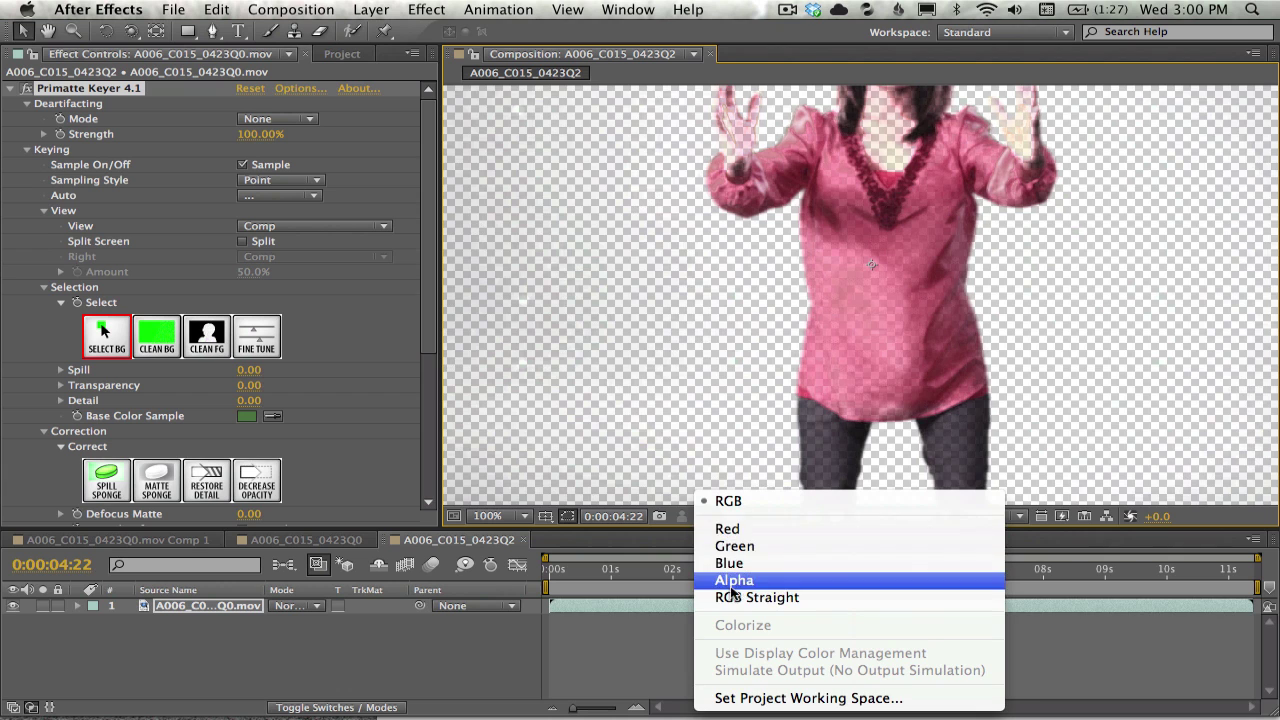
{"action": "left_click", "coordinate": [735, 582]}
{"action": "left_click_drag", "start_coordinate": [783, 394], "coordinate": [931, 205]}
{"action": "left_click_drag", "start_coordinate": [853, 349], "coordinate": [823, 360]}
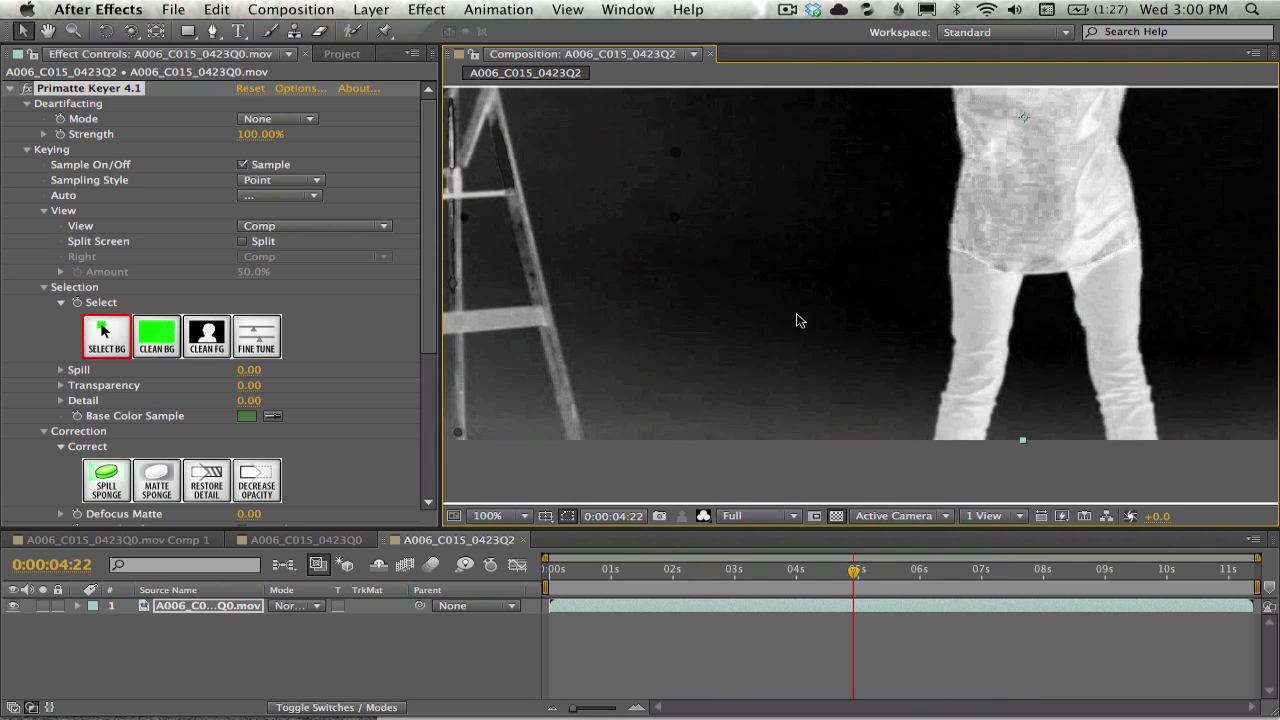
Step: Use Clean BG to sample the grey background areas between the ladder and the woman's legs
{"action": "left_click", "coordinate": [157, 336]}
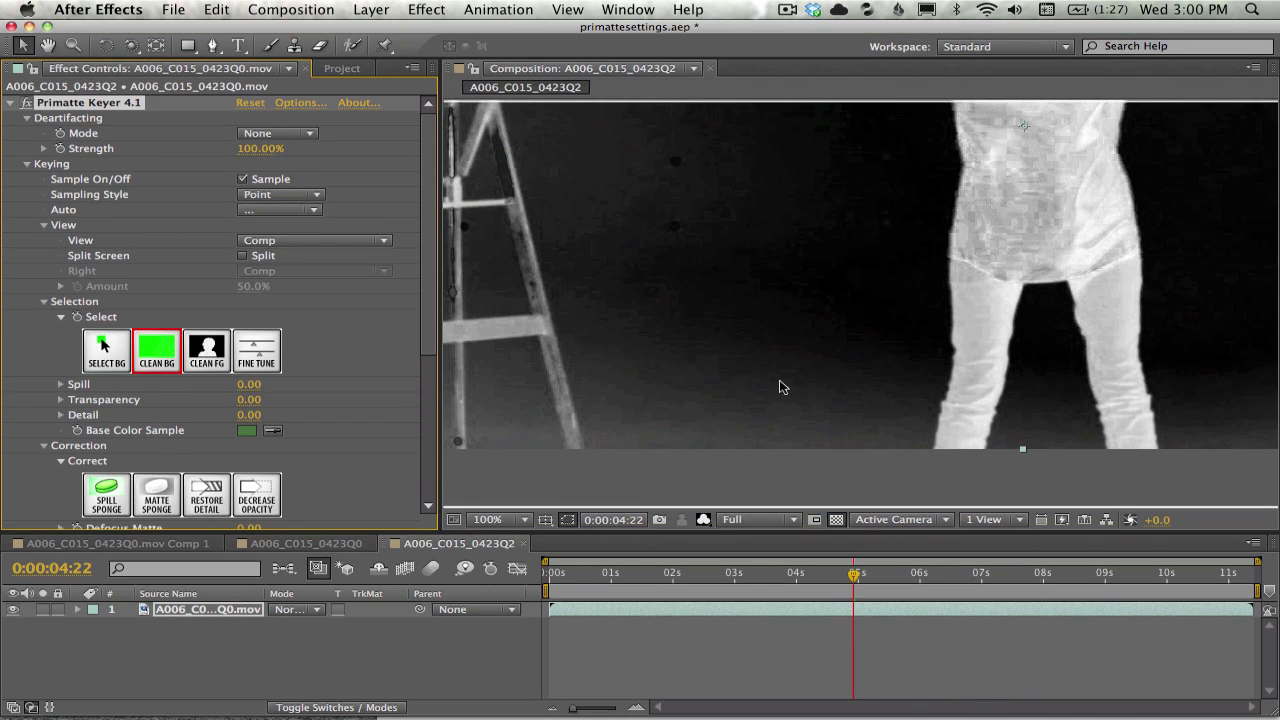
{"action": "left_click_drag", "start_coordinate": [821, 325], "coordinate": [783, 358]}
{"action": "left_click_drag", "start_coordinate": [704, 429], "coordinate": [703, 430]}
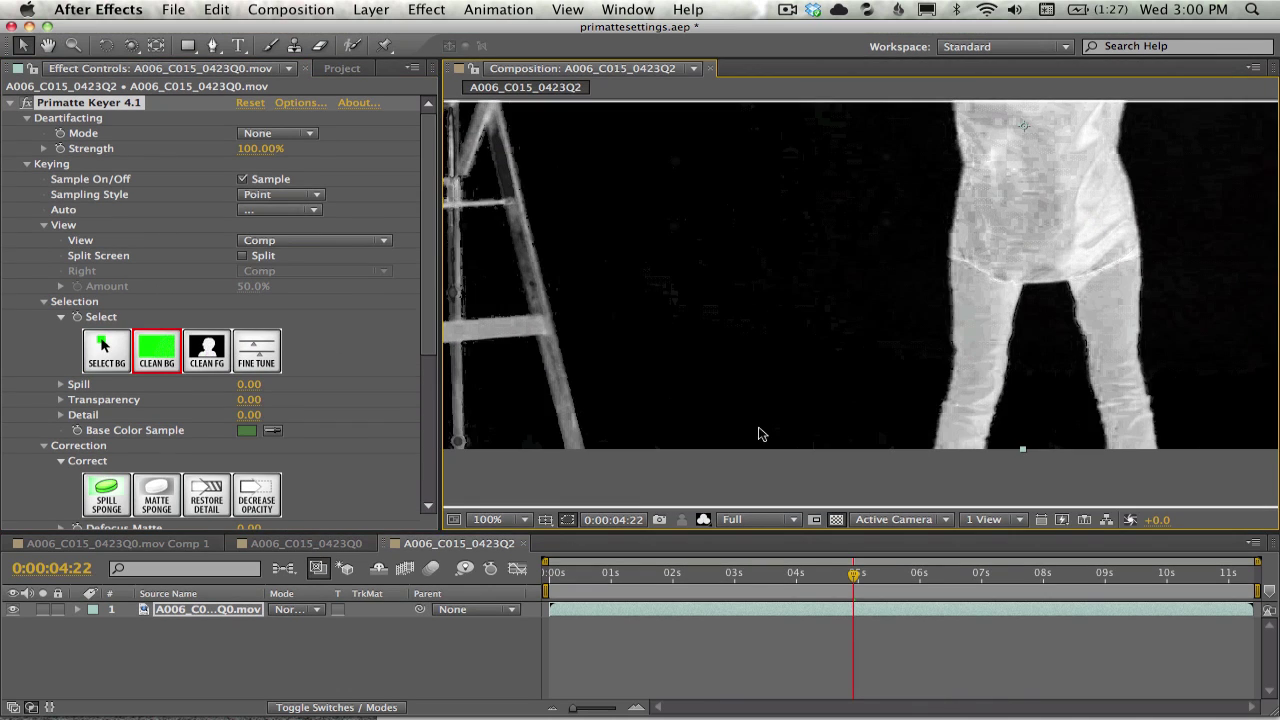
{"action": "left_click_drag", "start_coordinate": [805, 372], "coordinate": [732, 367]}
Step: Use Clean FG to sample the grey areas over the woman's face, neck and hair
{"action": "scroll", "coordinate": [634, 291], "scroll_direction": "up", "scroll_amount": 10}
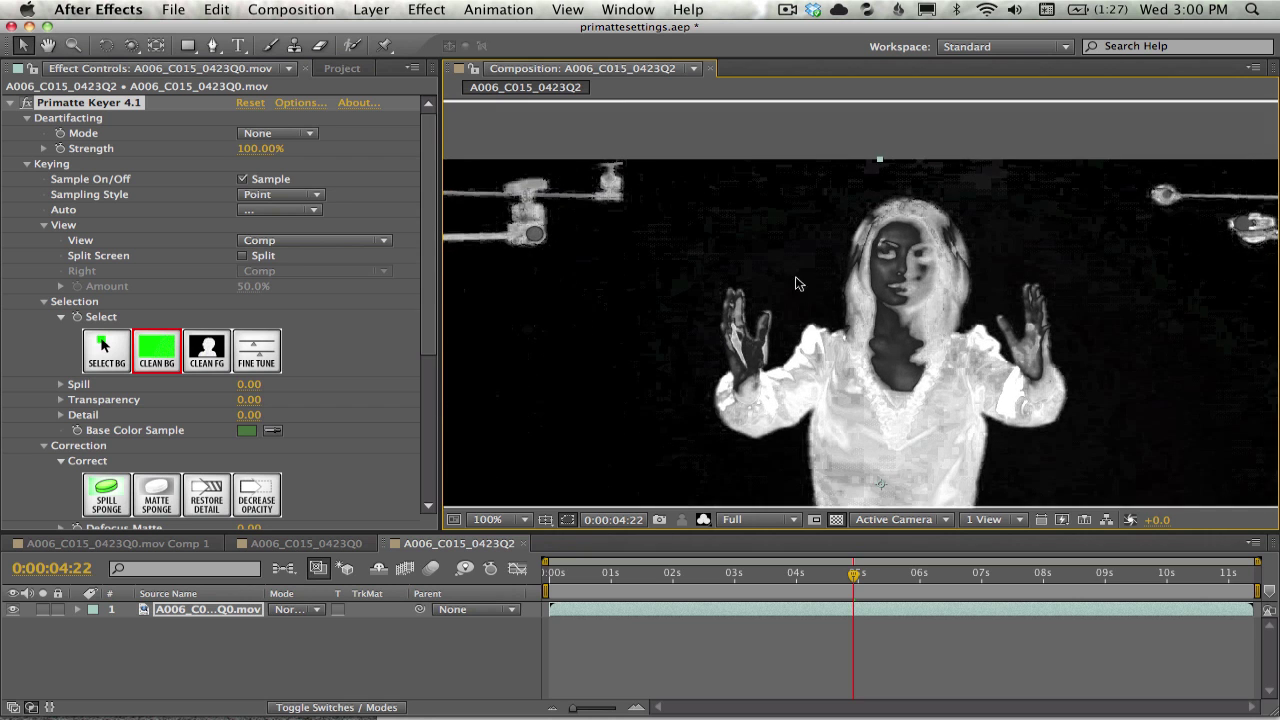
{"action": "left_click_drag", "start_coordinate": [762, 320], "coordinate": [614, 214]}
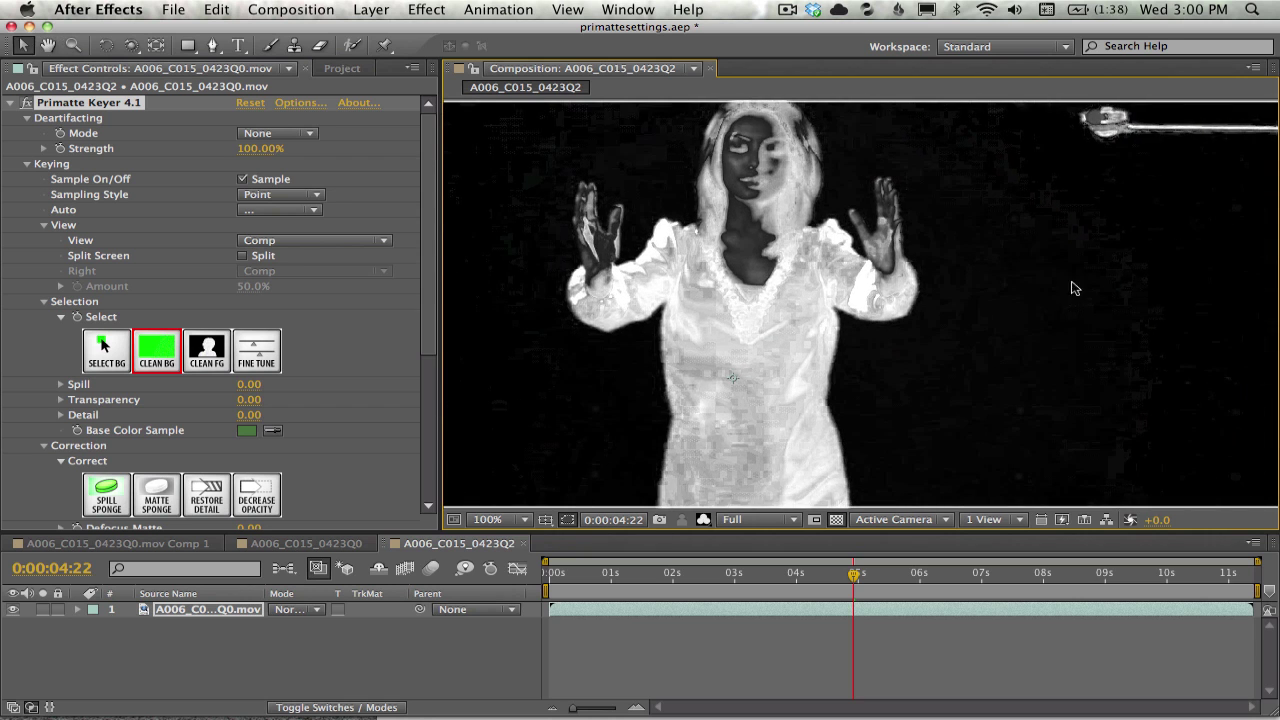
{"action": "key", "text": "space"}
{"action": "left_click_drag", "start_coordinate": [997, 277], "coordinate": [915, 457]}
{"action": "key", "text": "v"}
{"action": "left_click", "coordinate": [197, 350]}
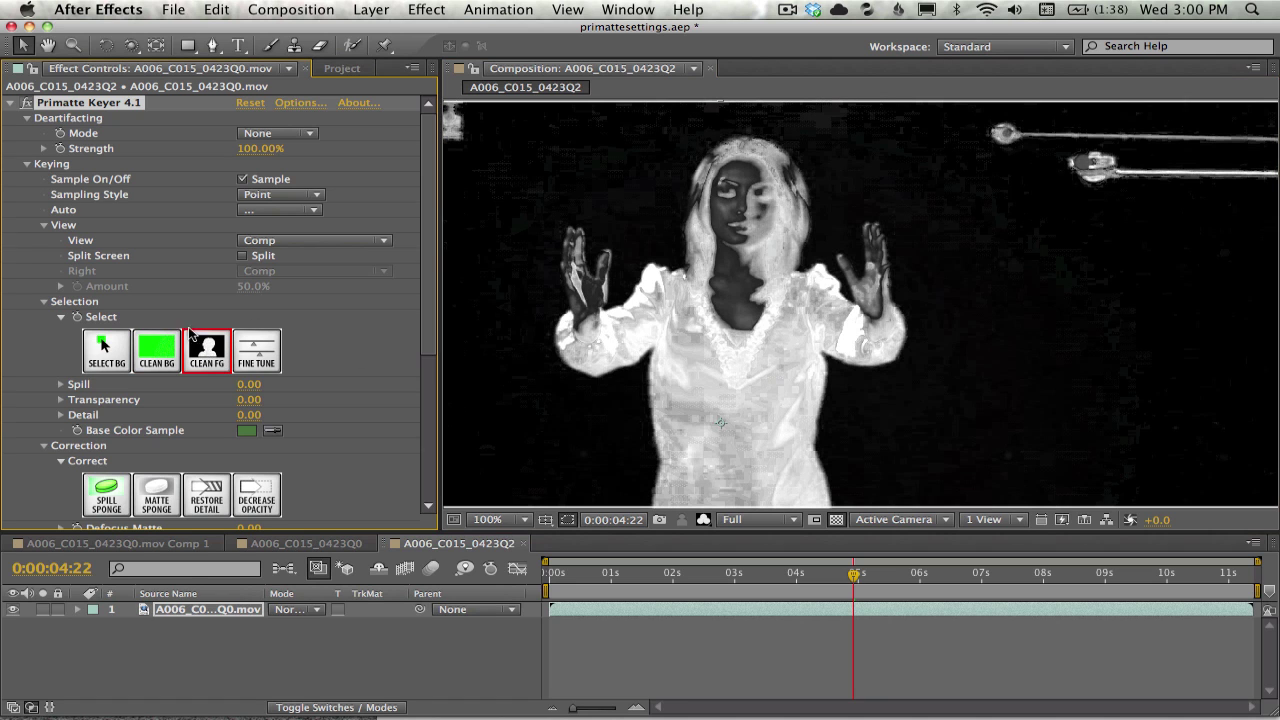
{"action": "left_click_drag", "start_coordinate": [733, 165], "coordinate": [728, 178]}
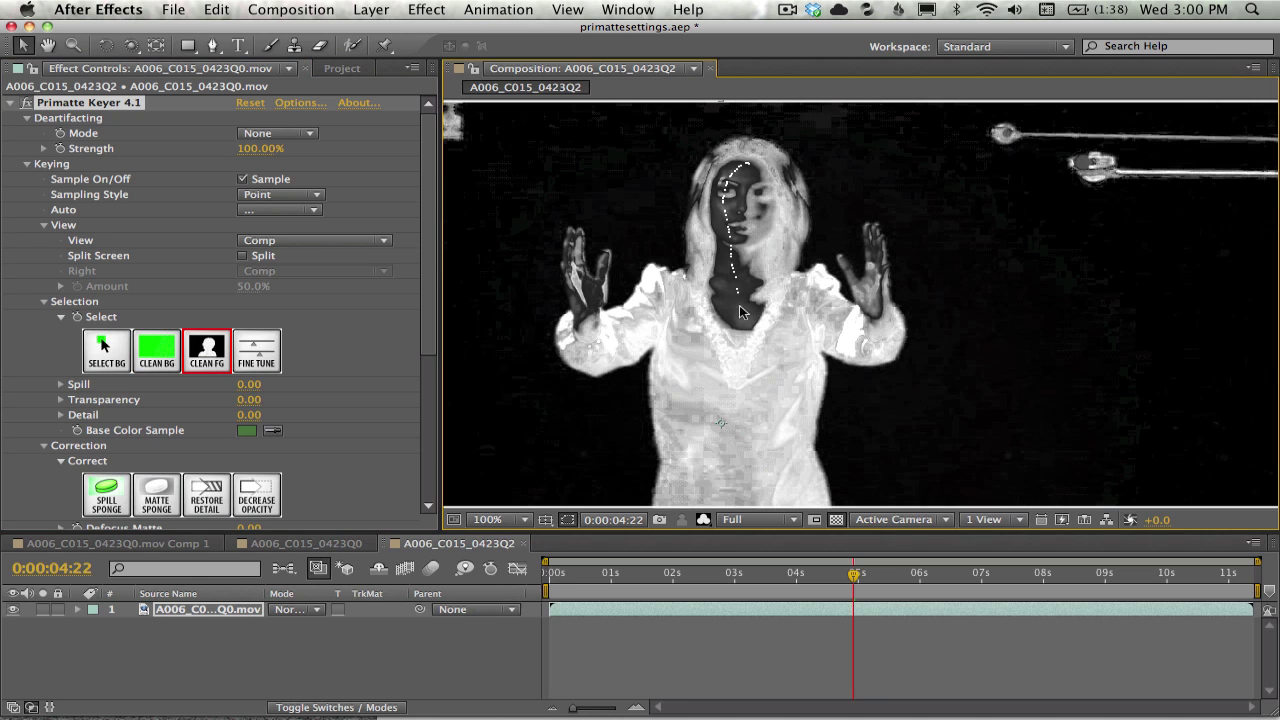
{"action": "left_click_drag", "start_coordinate": [739, 305], "coordinate": [739, 305]}
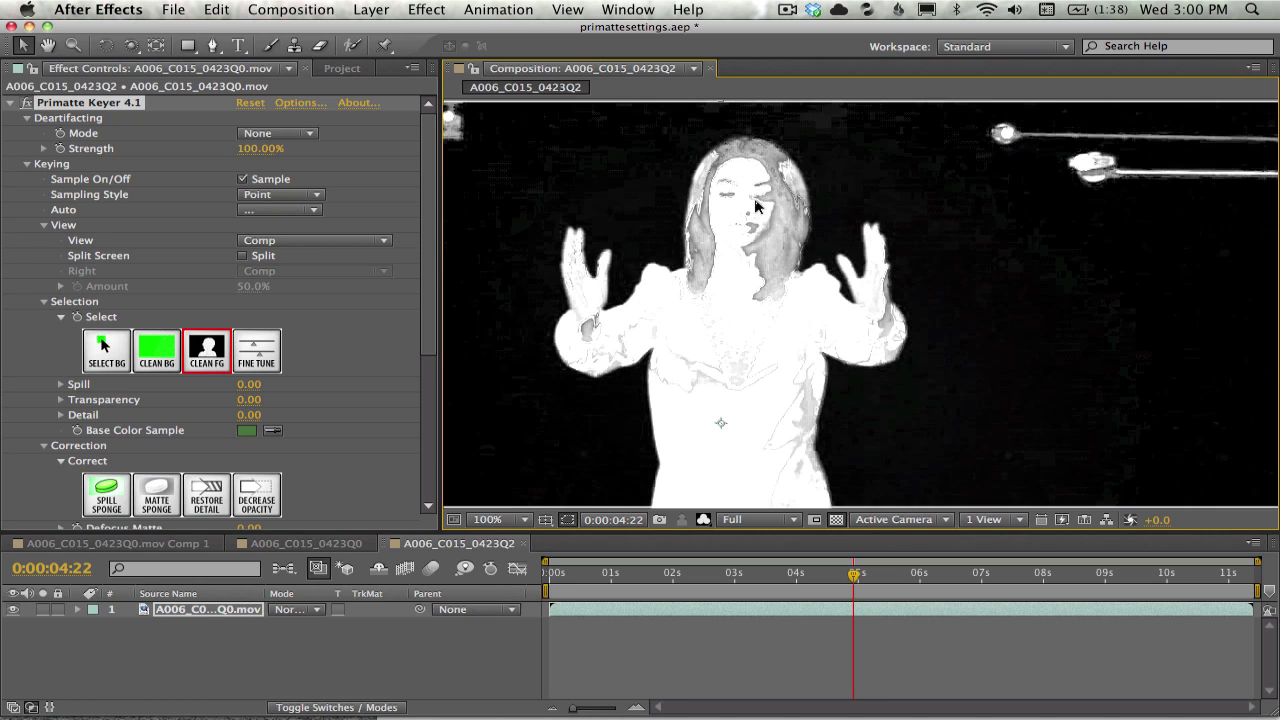
{"action": "left_click", "coordinate": [765, 214]}
{"action": "left_click", "coordinate": [789, 183]}
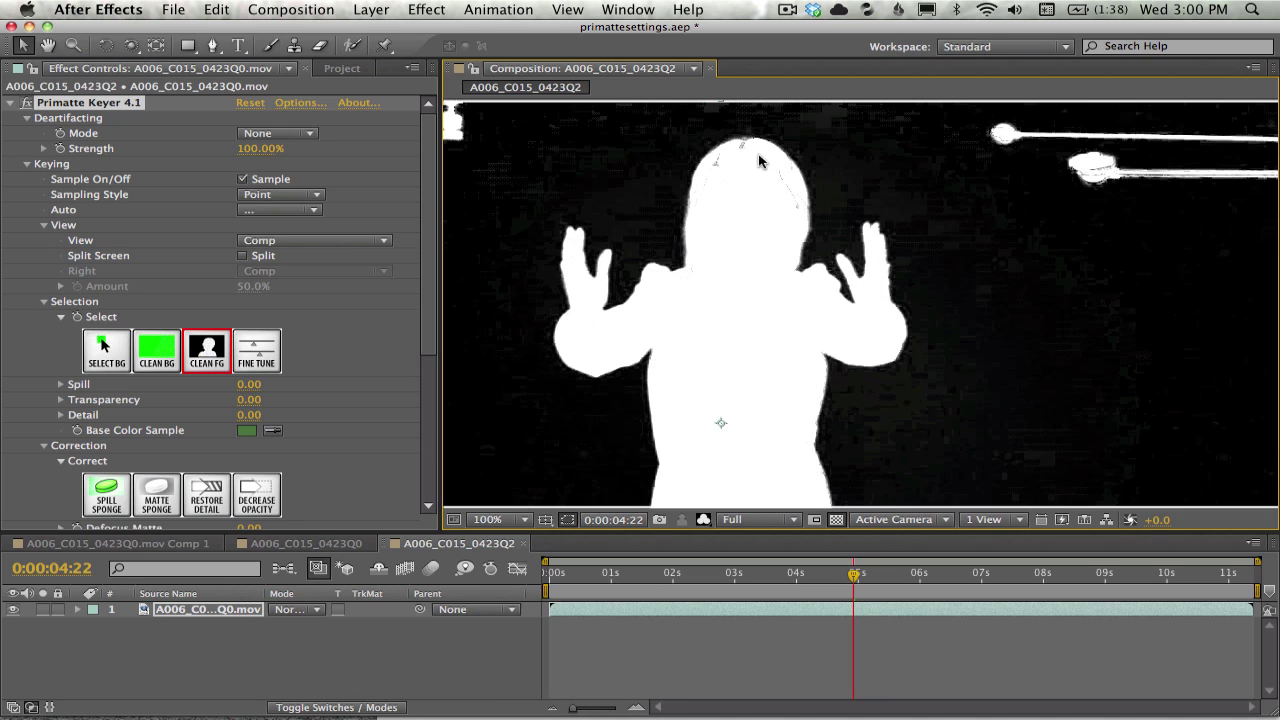
{"action": "left_click_drag", "start_coordinate": [759, 157], "coordinate": [708, 174]}
Step: Check the matte around the woman's legs and switch the composition view back to RGB
{"action": "key", "text": "space"}
{"action": "left_click_drag", "start_coordinate": [749, 337], "coordinate": [802, 45]}
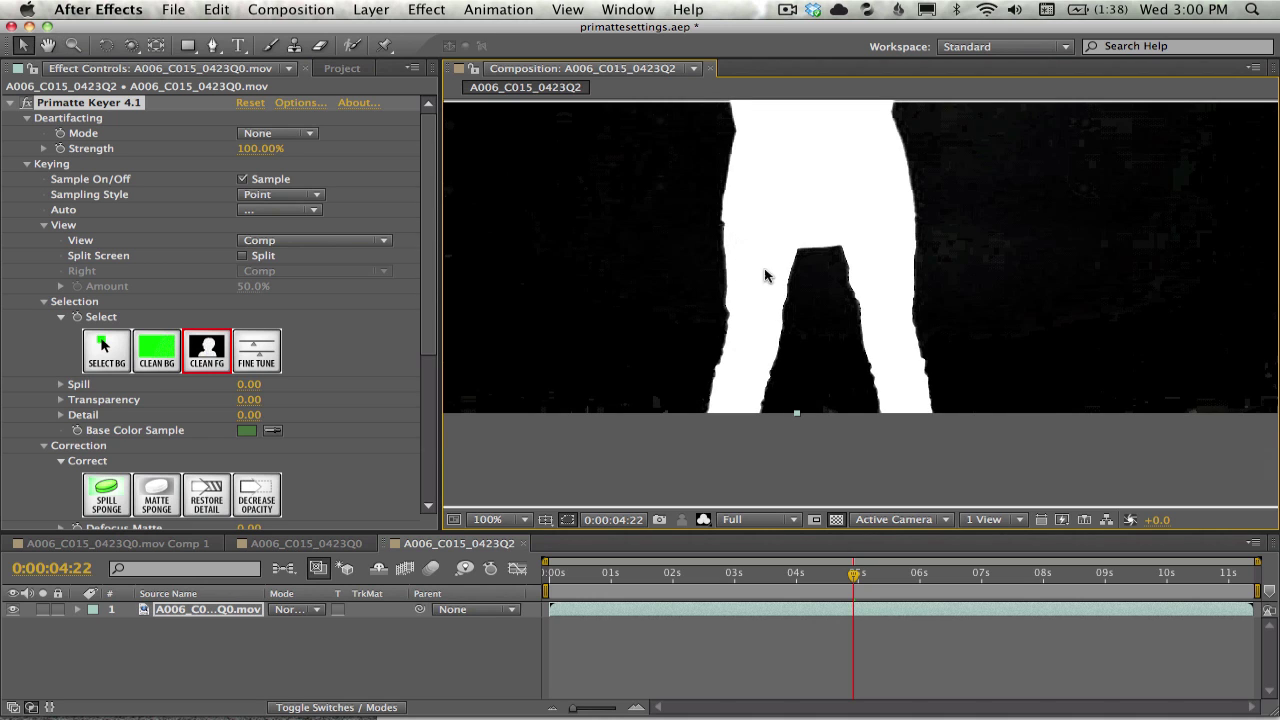
{"action": "key", "text": "space"}
{"action": "left_click_drag", "start_coordinate": [765, 276], "coordinate": [767, 344]}
{"action": "left_click", "coordinate": [703, 520]}
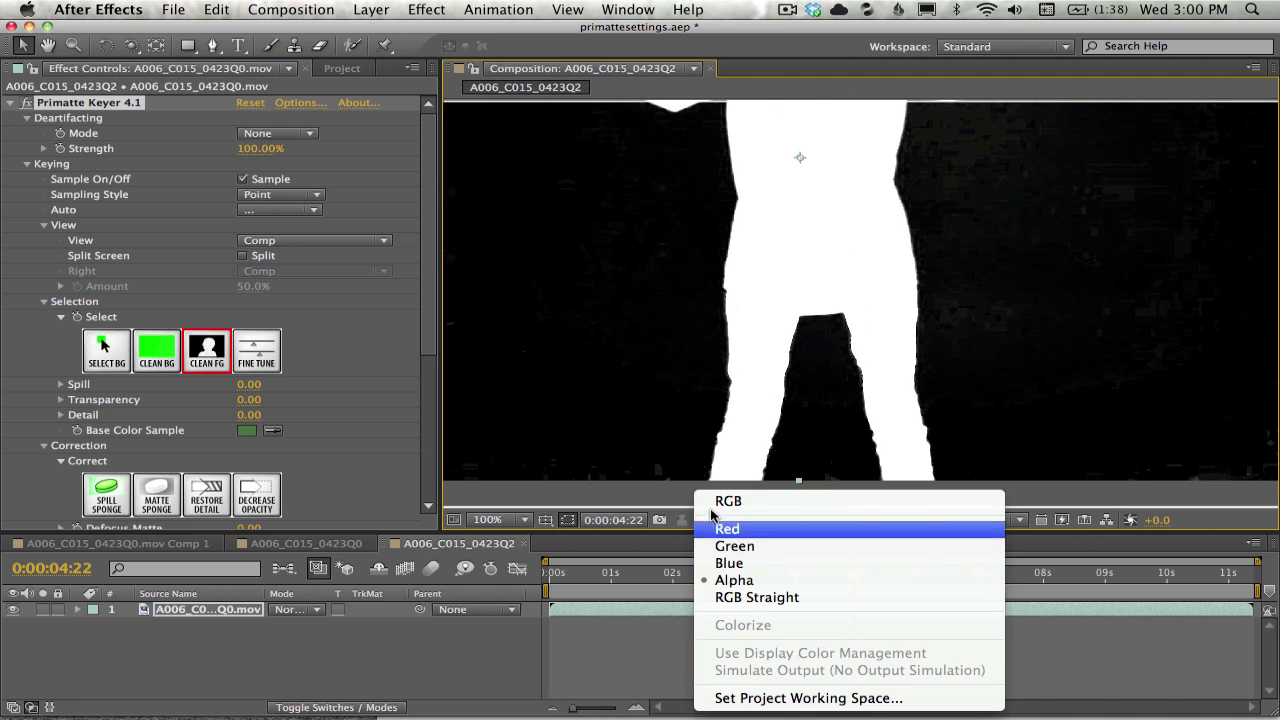
{"action": "left_click", "coordinate": [737, 500]}
Step: Use Clean BG to sample the leftover haze in the backdrop beside the woman's head
{"action": "key", "text": "space"}
{"action": "left_click_drag", "start_coordinate": [805, 229], "coordinate": [791, 345]}
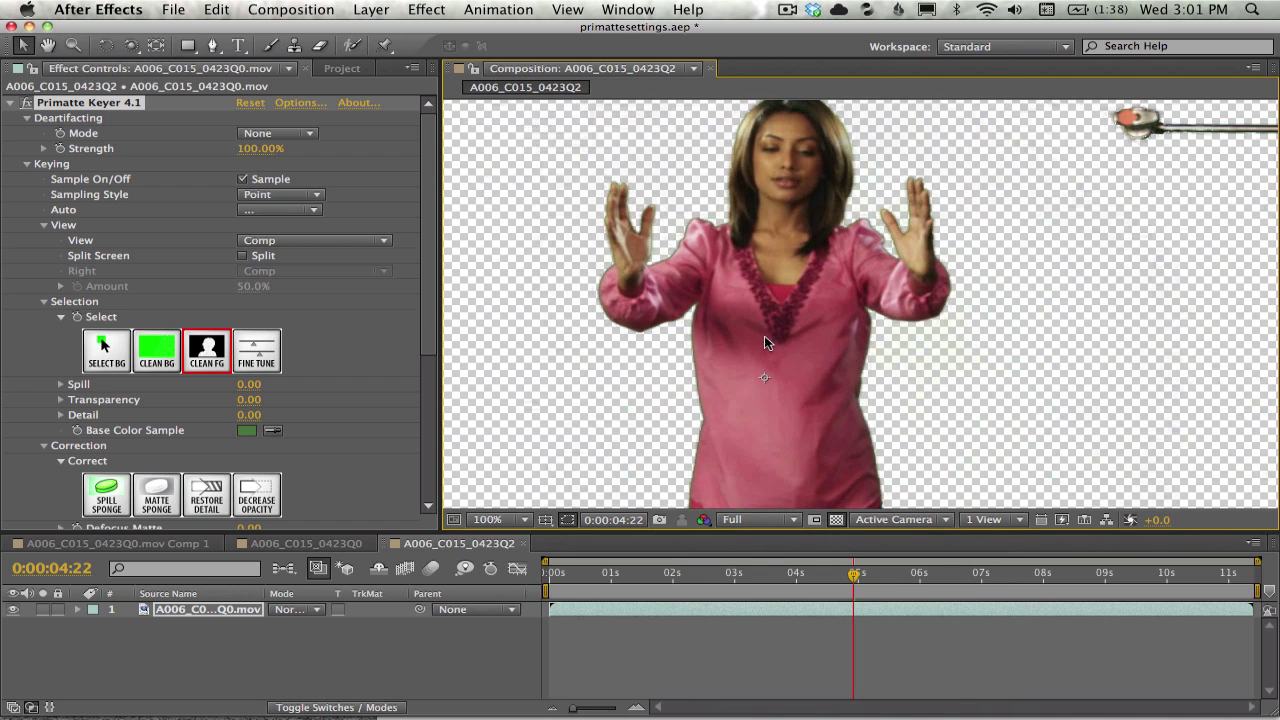
{"action": "key", "text": "space"}
{"action": "left_click_drag", "start_coordinate": [773, 240], "coordinate": [799, 327]}
{"action": "key", "text": "space"}
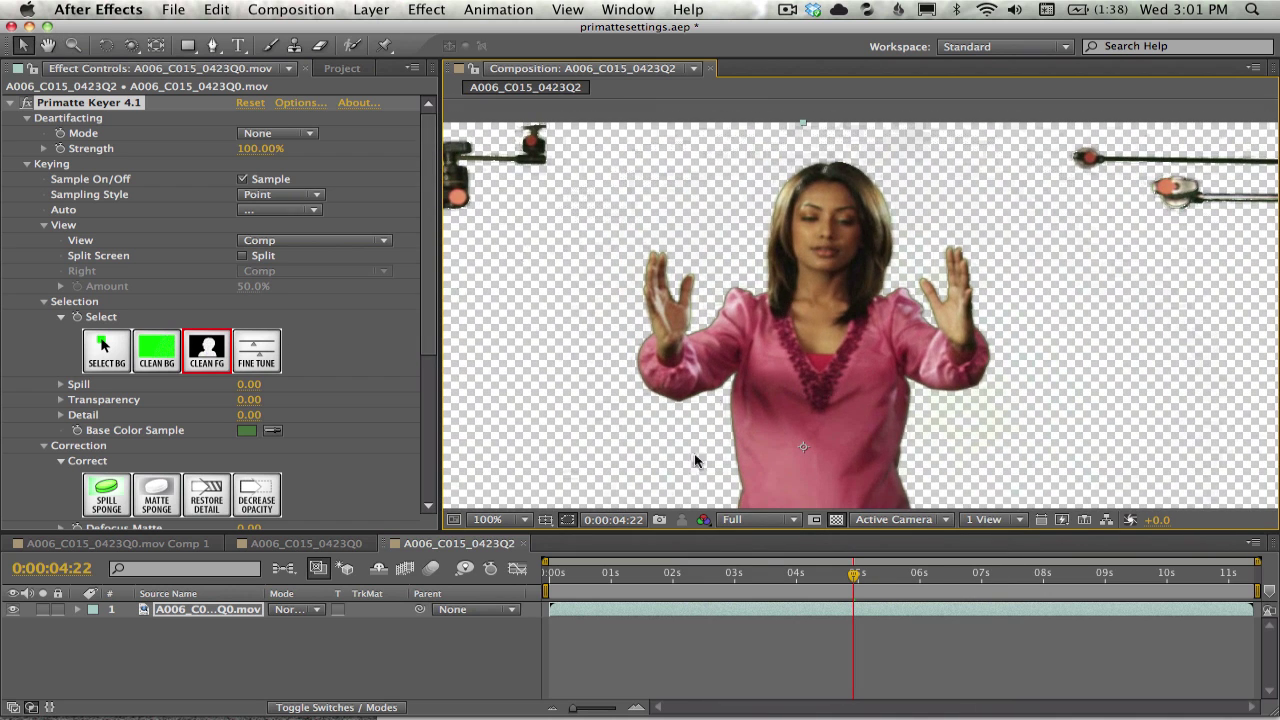
{"action": "left_click", "coordinate": [160, 352]}
{"action": "left_click_drag", "start_coordinate": [906, 148], "coordinate": [893, 140]}
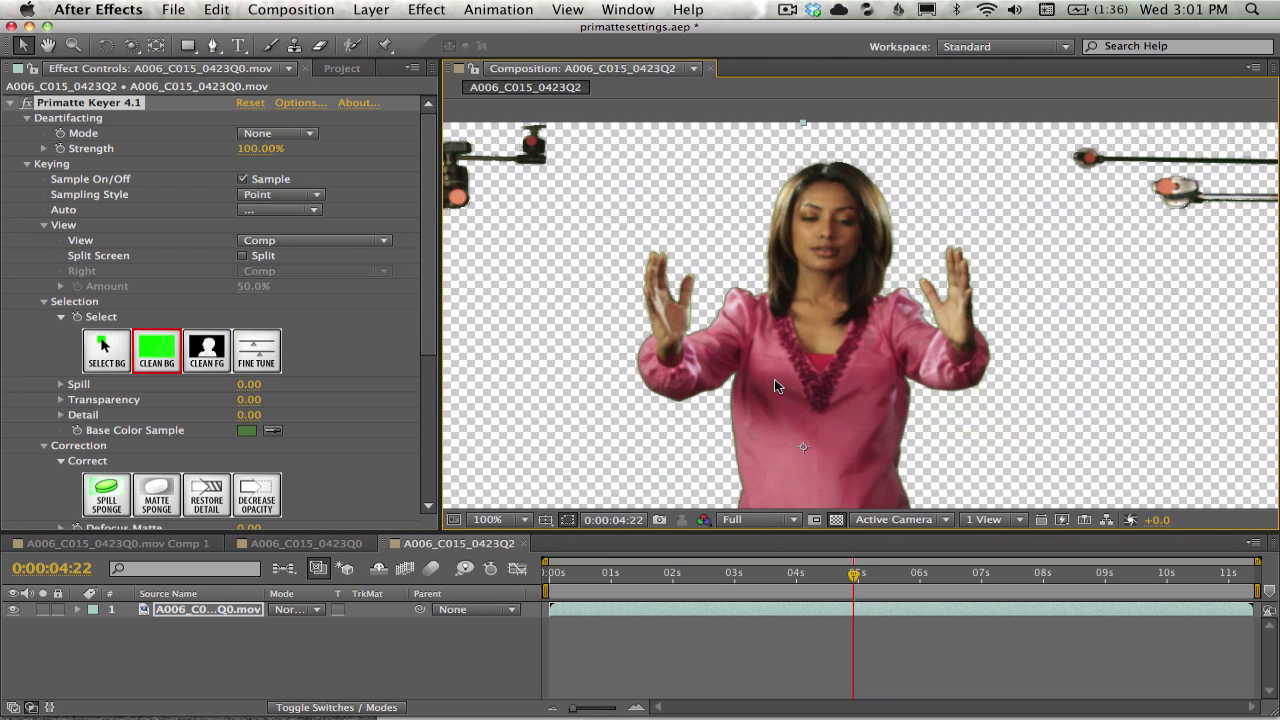
Step: Examine the keyed edges of the woman's hair, shoulder and thumb for green fringing at 800% magnification
{"action": "scroll", "coordinate": [784, 359], "scroll_direction": "up", "scroll_amount": 5}
{"action": "left_click_drag", "start_coordinate": [894, 363], "coordinate": [785, 394]}
{"action": "left_click_drag", "start_coordinate": [786, 322], "coordinate": [841, 408]}
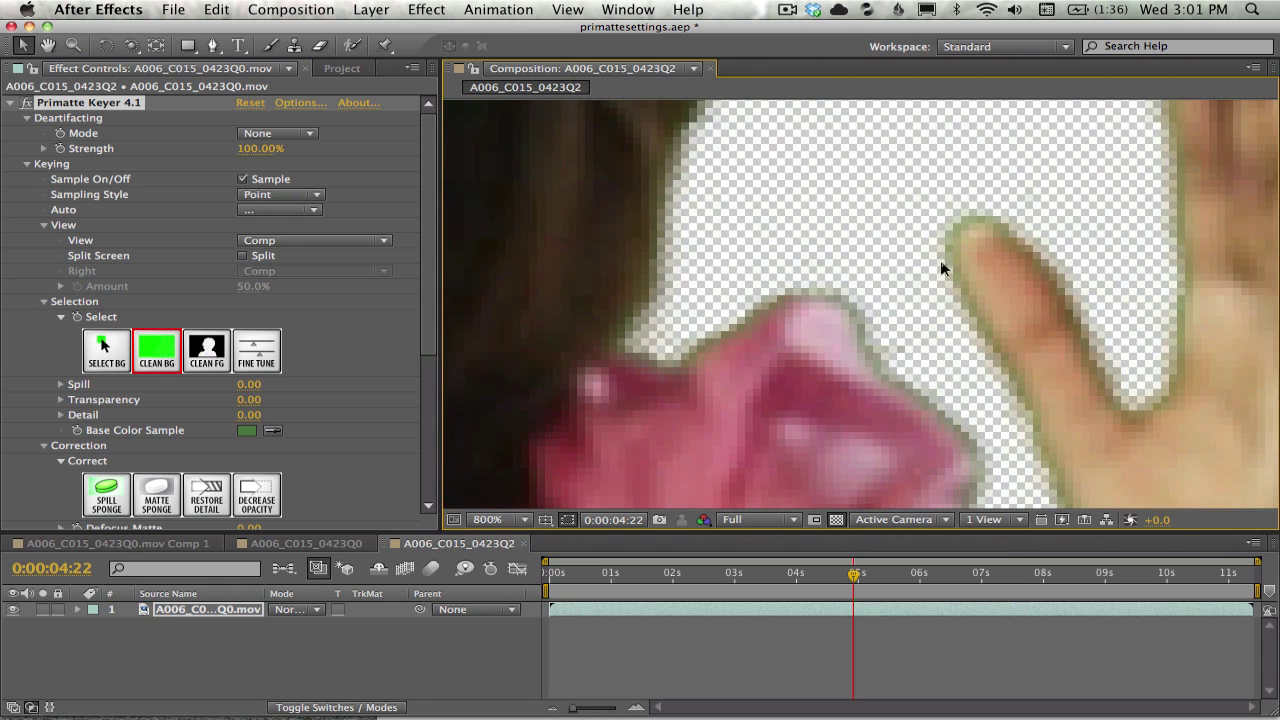
{"action": "left_click_drag", "start_coordinate": [712, 330], "coordinate": [718, 324]}
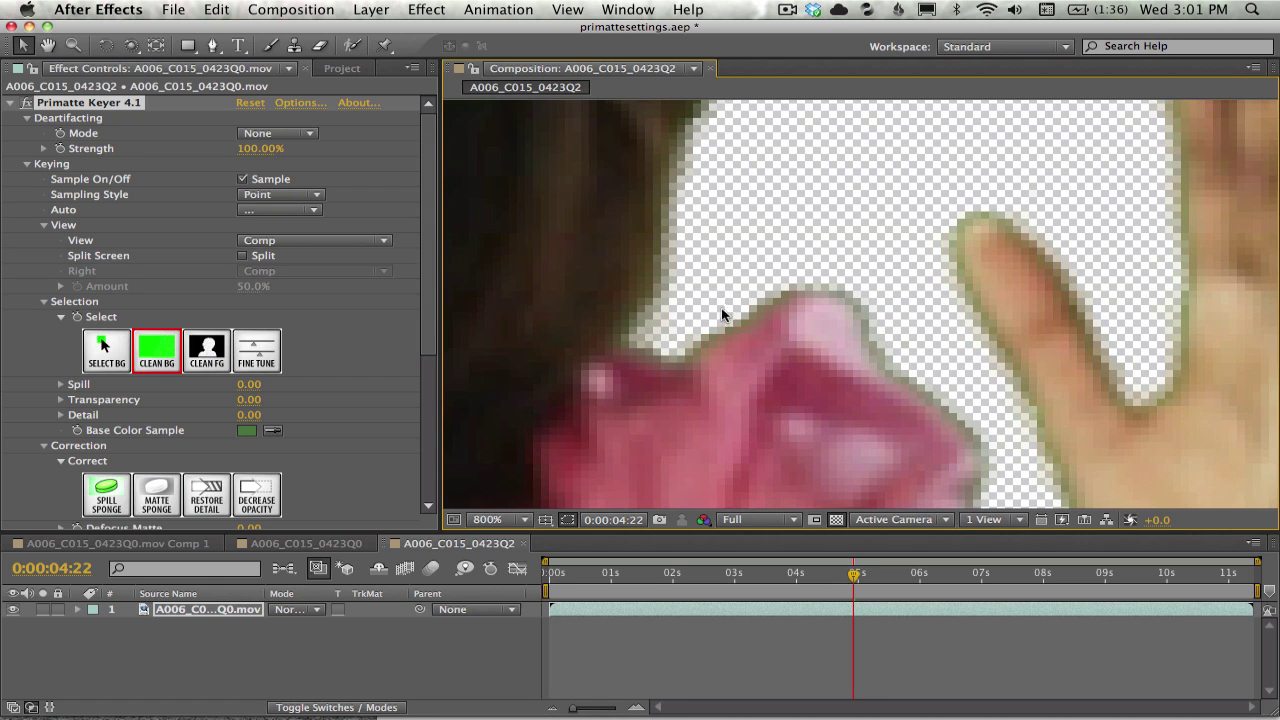
{"action": "left_click_drag", "start_coordinate": [886, 280], "coordinate": [788, 286]}
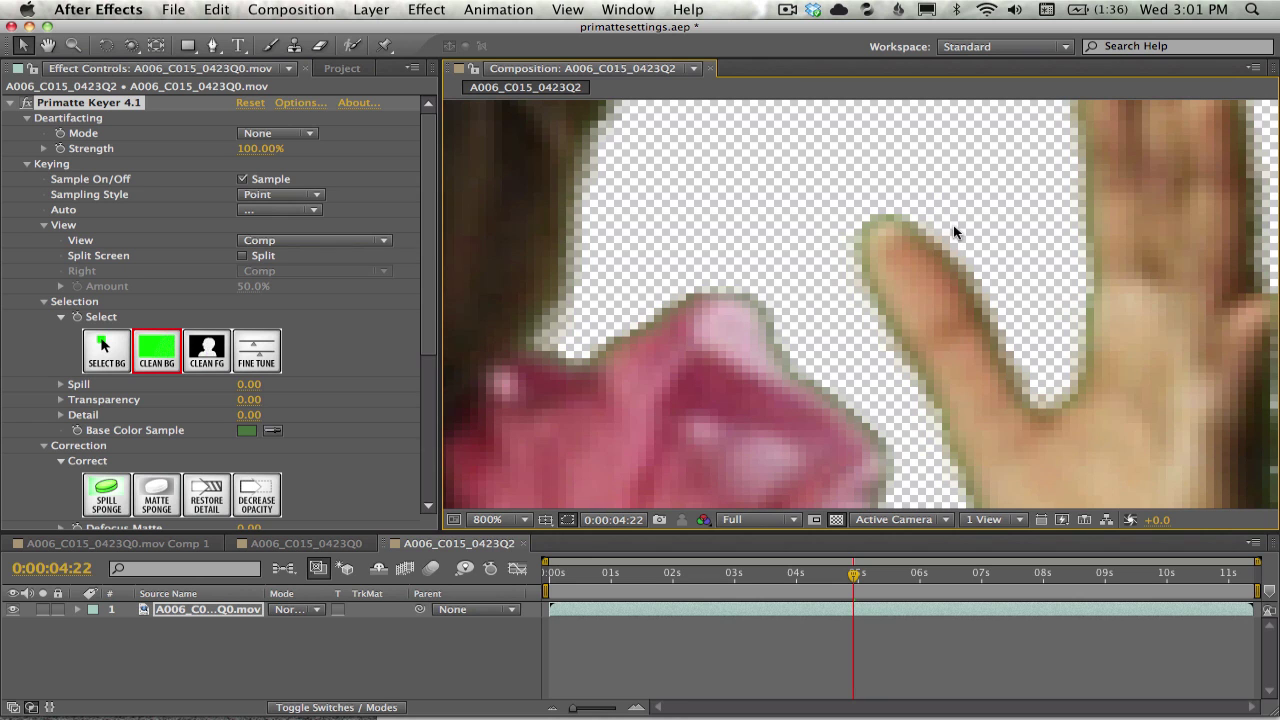
Step: Examine the keyed edges around the woman's raised hand, wrist, sleeve and hair for fringing at 800% magnification
{"action": "scroll", "coordinate": [910, 240], "scroll_direction": "right", "scroll_amount": 5}
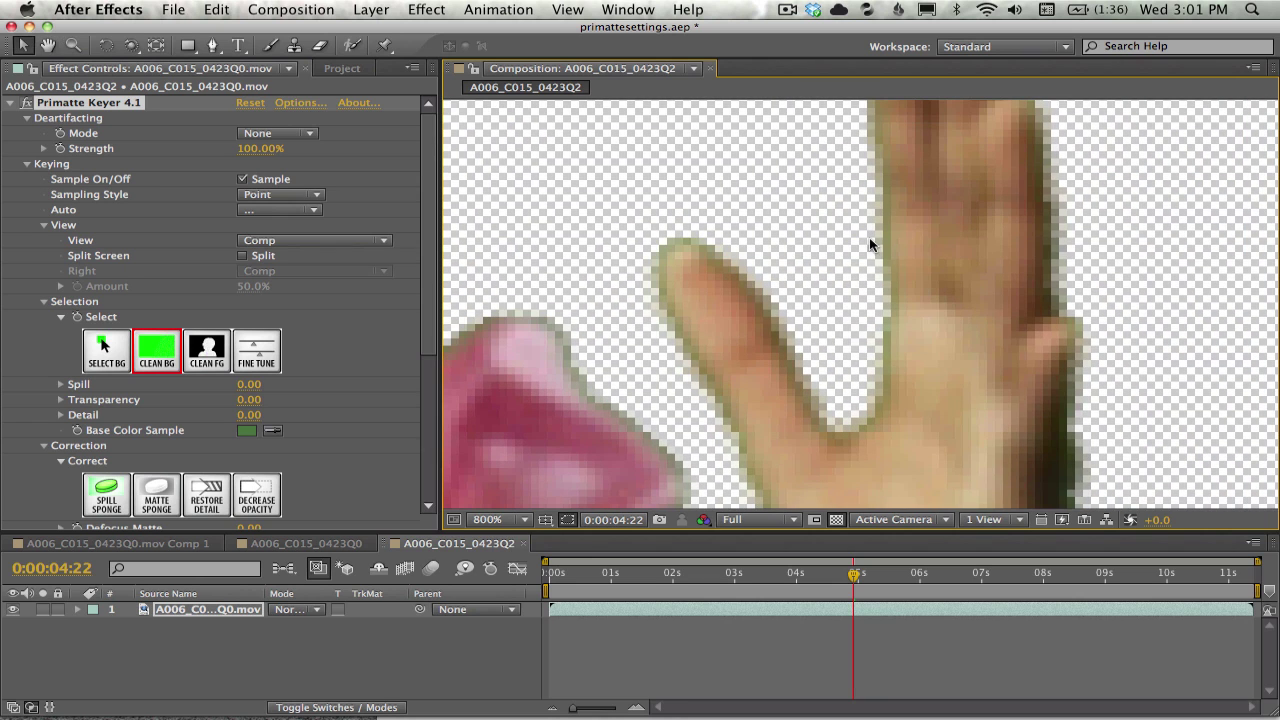
{"action": "key", "text": "space"}
{"action": "left_click_drag", "start_coordinate": [843, 252], "coordinate": [755, 155]}
{"action": "left_click_drag", "start_coordinate": [794, 294], "coordinate": [760, 120]}
{"action": "left_click_drag", "start_coordinate": [752, 380], "coordinate": [740, 211]}
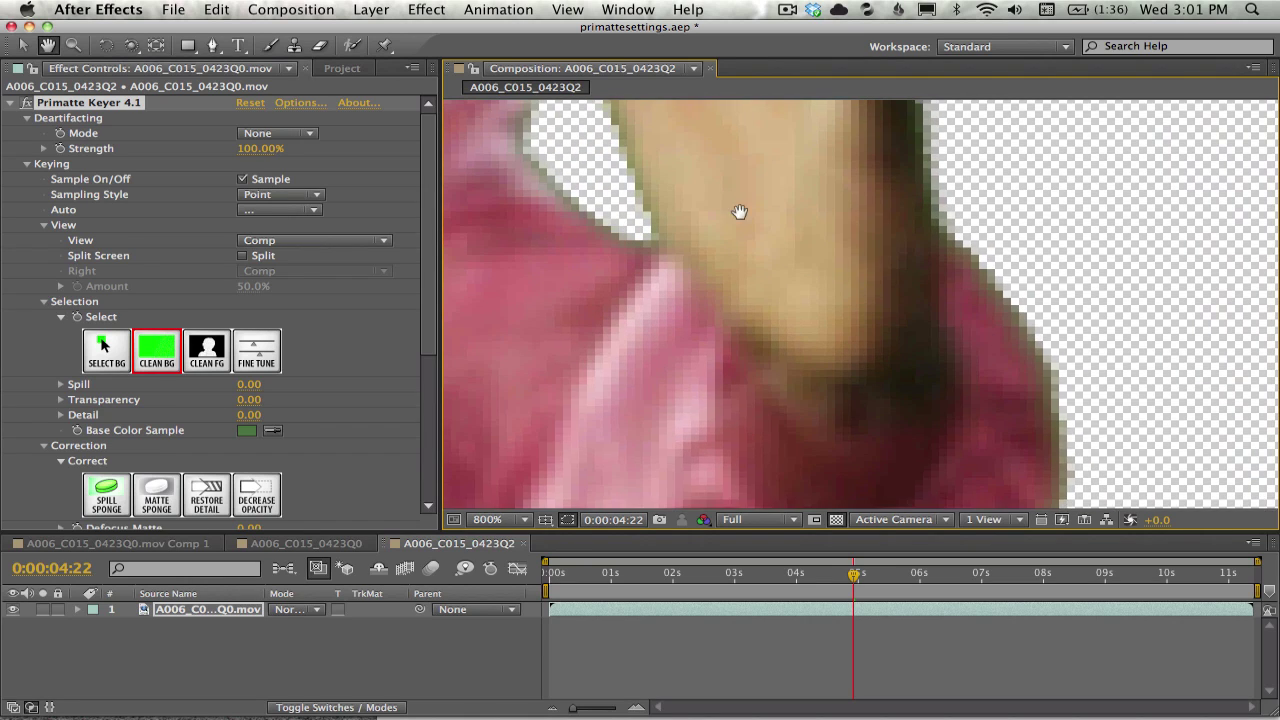
{"action": "left_click_drag", "start_coordinate": [556, 156], "coordinate": [666, 266]}
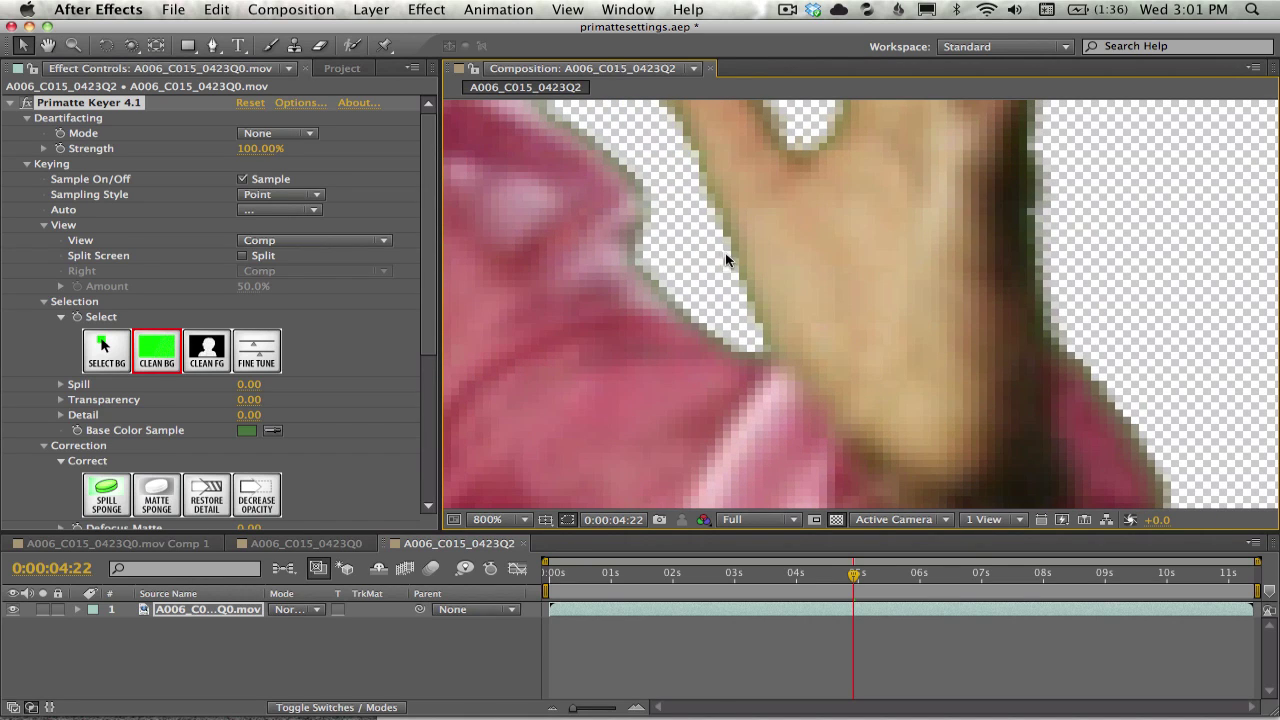
{"action": "key", "text": "space"}
{"action": "left_click_drag", "start_coordinate": [740, 286], "coordinate": [826, 479]}
{"action": "left_click_drag", "start_coordinate": [700, 112], "coordinate": [842, 258]}
{"action": "scroll", "coordinate": [850, 276], "scroll_direction": "down", "scroll_amount": 2}
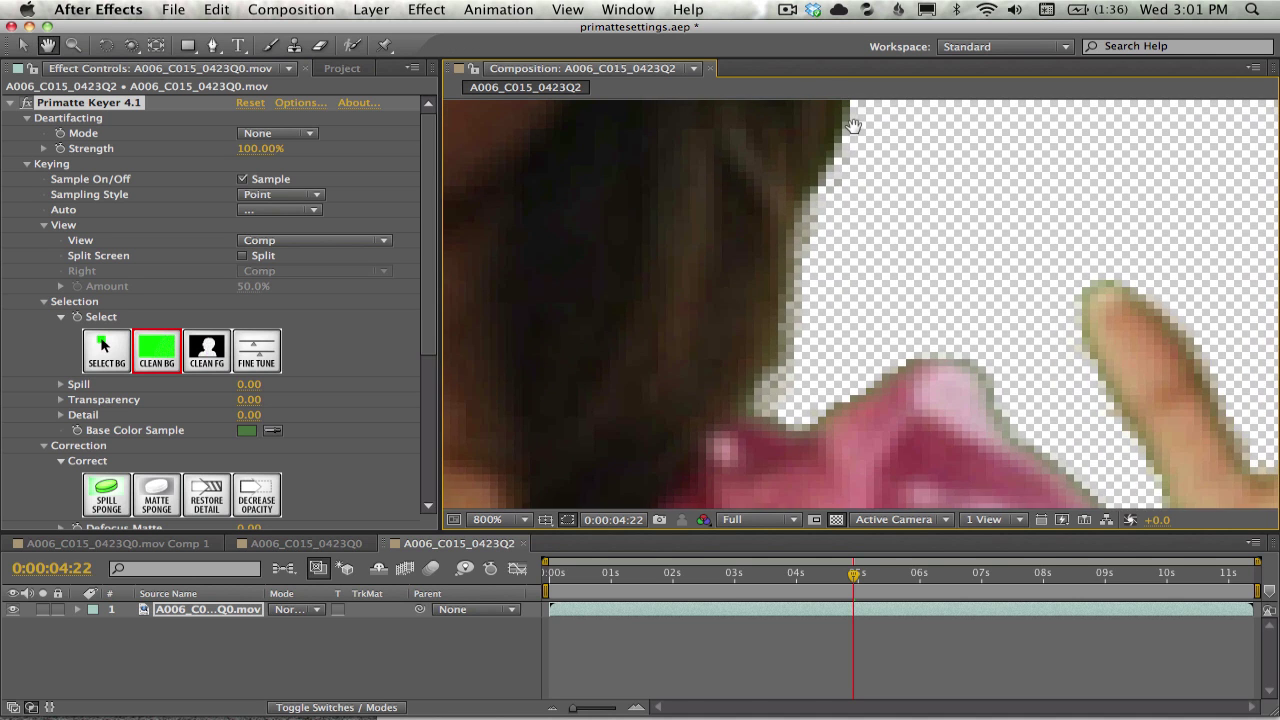
{"action": "scroll", "coordinate": [845, 240], "scroll_direction": "up", "scroll_amount": 5}
{"action": "scroll", "coordinate": [838, 200], "scroll_direction": "down", "scroll_amount": 1}
{"action": "scroll", "coordinate": [836, 202], "scroll_direction": "up", "scroll_amount": 1}
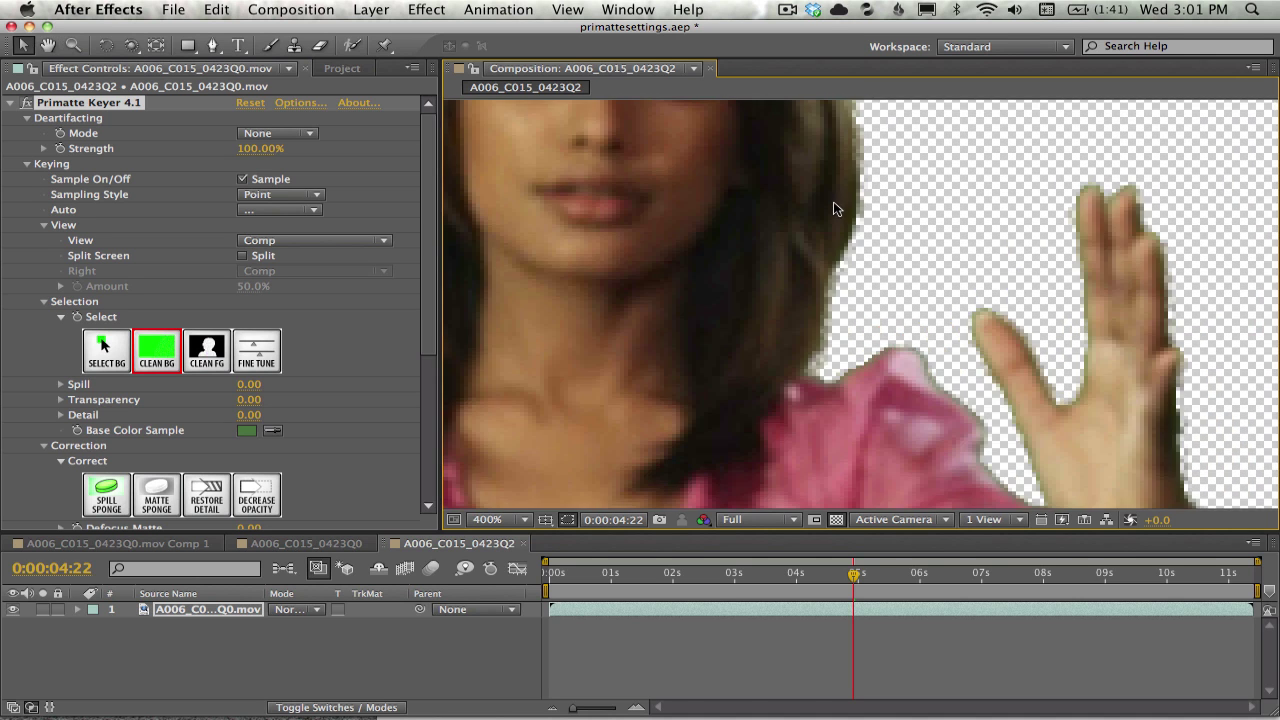
Step: Inspect the edges of the woman's other hand, shoulder and sleeve up to 1600% magnification
{"action": "scroll", "coordinate": [833, 201], "scroll_direction": "down", "scroll_amount": 2}
{"action": "scroll", "coordinate": [830, 200], "scroll_direction": "up", "scroll_amount": 2}
{"action": "key", "text": "space"}
{"action": "left_click_drag", "start_coordinate": [790, 318], "coordinate": [983, 188]}
{"action": "left_click_drag", "start_coordinate": [660, 225], "coordinate": [834, 254]}
{"action": "left_click_drag", "start_coordinate": [630, 330], "coordinate": [746, 304]}
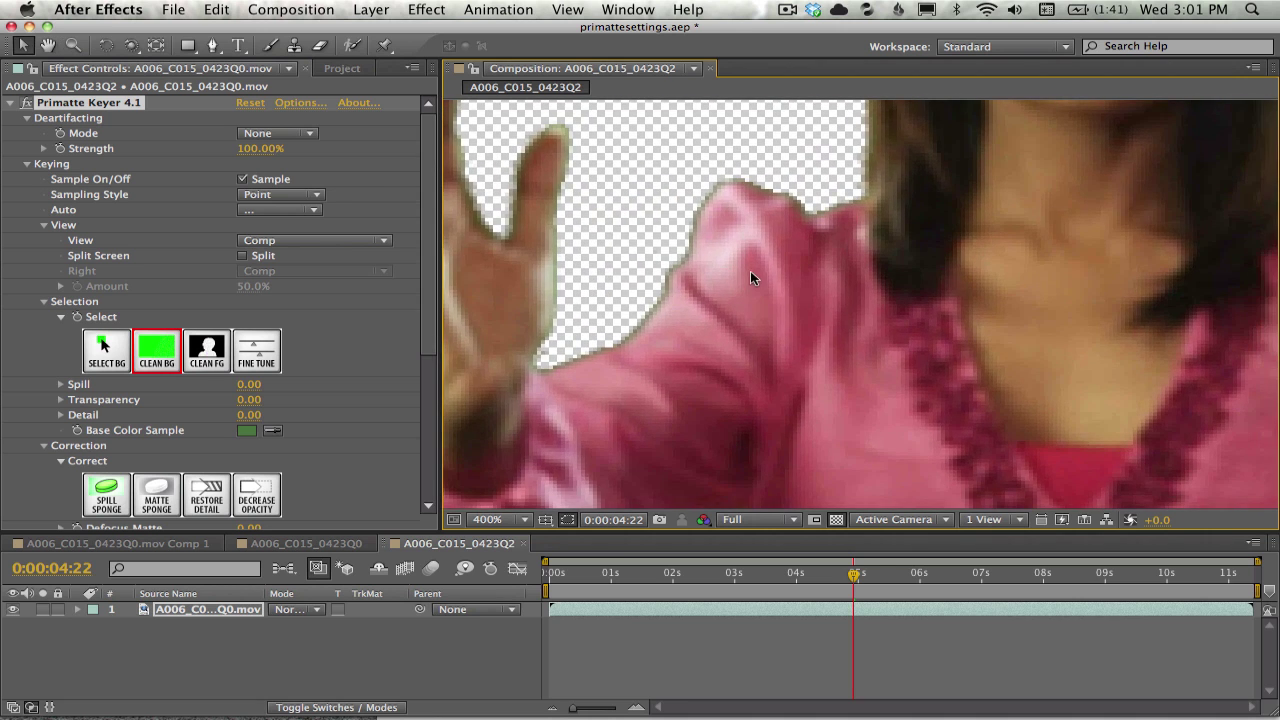
{"action": "scroll", "coordinate": [738, 260], "scroll_direction": "up", "scroll_amount": 2}
{"action": "key", "text": "space"}
{"action": "left_click_drag", "start_coordinate": [580, 230], "coordinate": [943, 283]}
{"action": "scroll", "coordinate": [943, 283], "scroll_direction": "left", "scroll_amount": 3}
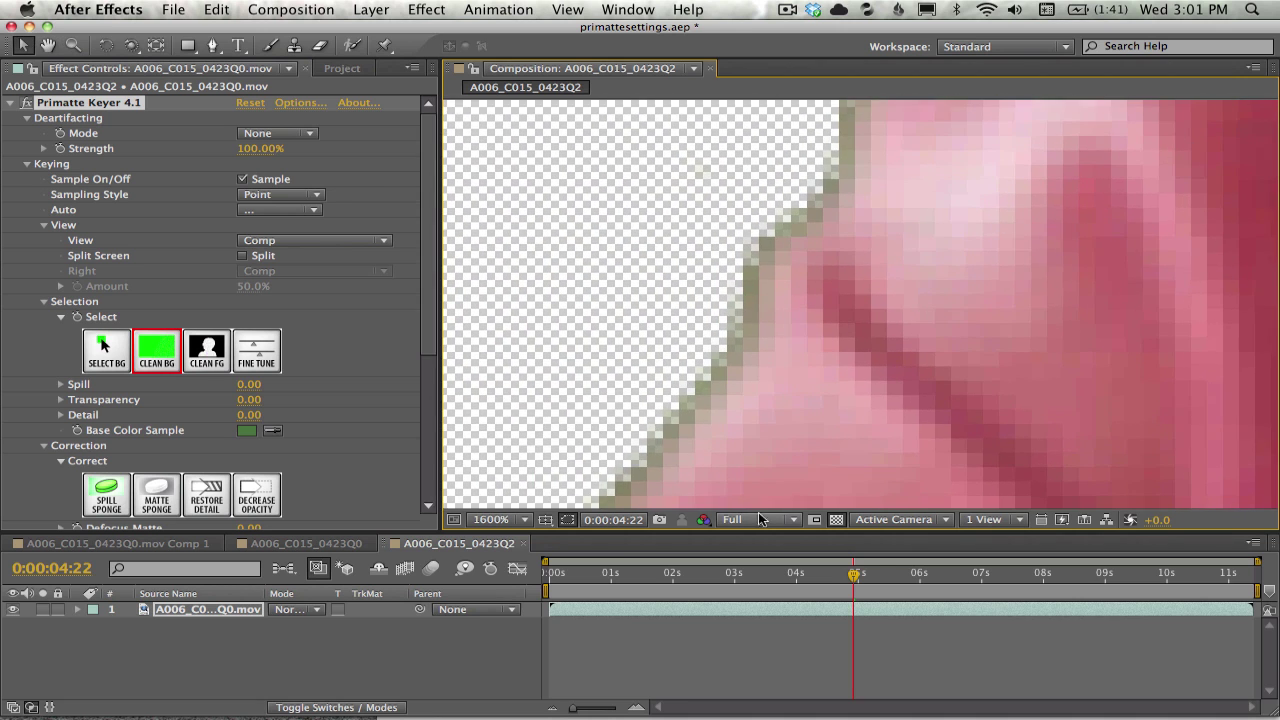
Step: Turn off the transparency grid and use Fine Tune to sample the fringe along the pink sleeve's edge
{"action": "left_click", "coordinate": [836, 520]}
{"action": "left_click", "coordinate": [261, 358]}
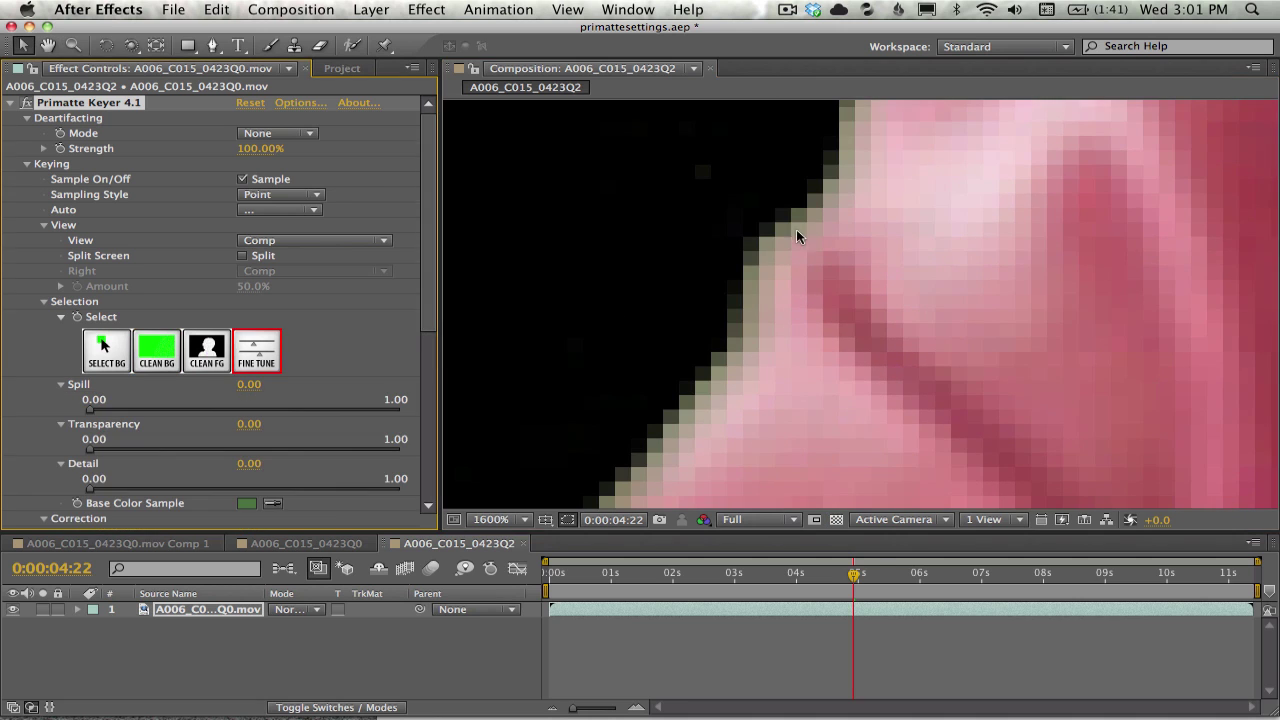
{"action": "scroll", "coordinate": [774, 236], "scroll_direction": "down", "scroll_amount": 3}
{"action": "scroll", "coordinate": [774, 236], "scroll_direction": "left", "scroll_amount": 1}
{"action": "mouse_move", "coordinate": [786, 214]}
{"action": "left_mouse_down"}
{"action": "mouse_move", "coordinate": [788, 245]}
{"action": "mouse_move", "coordinate": [786, 213]}
{"action": "mouse_move", "coordinate": [704, 313]}
{"action": "left_mouse_up"}
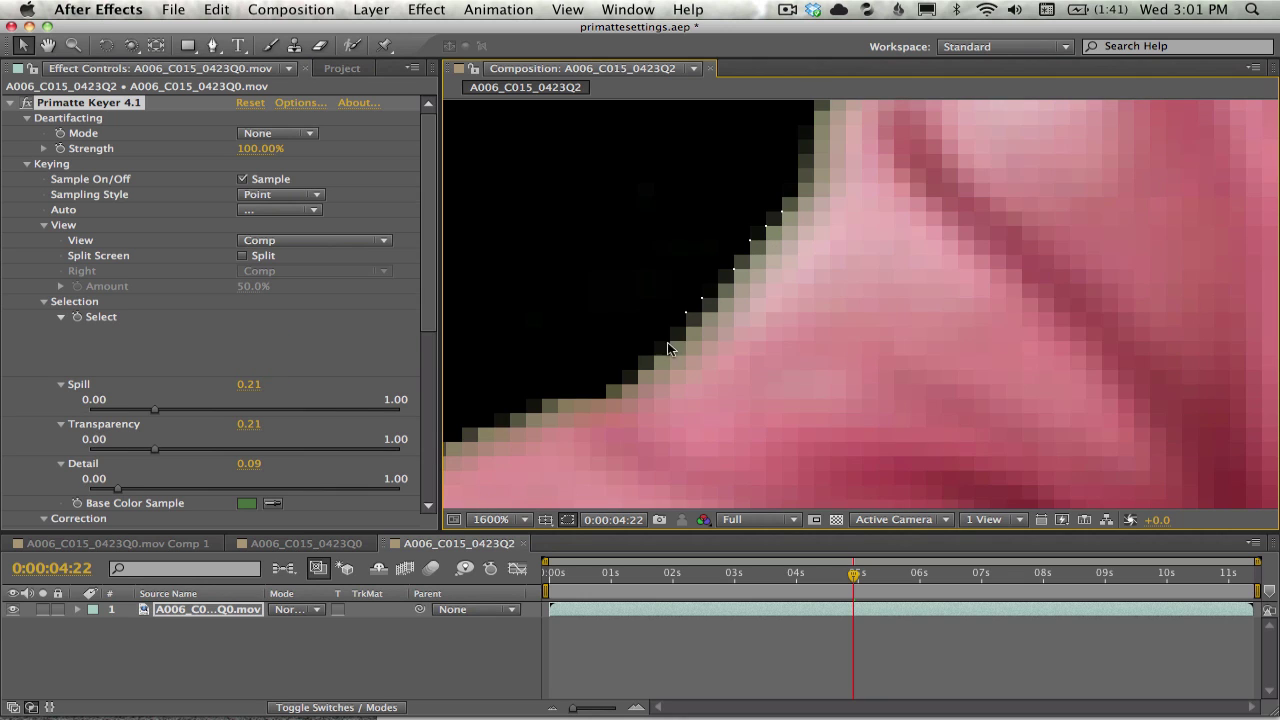
{"action": "left_click_drag", "start_coordinate": [784, 214], "coordinate": [664, 350]}
{"action": "left_click_drag", "start_coordinate": [784, 204], "coordinate": [778, 228]}
{"action": "mouse_move", "coordinate": [706, 307]}
{"action": "left_mouse_down"}
{"action": "mouse_move", "coordinate": [643, 362]}
{"action": "mouse_move", "coordinate": [683, 339]}
{"action": "mouse_move", "coordinate": [794, 205]}
{"action": "left_mouse_up"}
Step: Raise the Fine Tune Spill to 0.31 and Transparency to 0.29
{"action": "scroll", "coordinate": [420, 343], "scroll_direction": "down", "scroll_amount": 3}
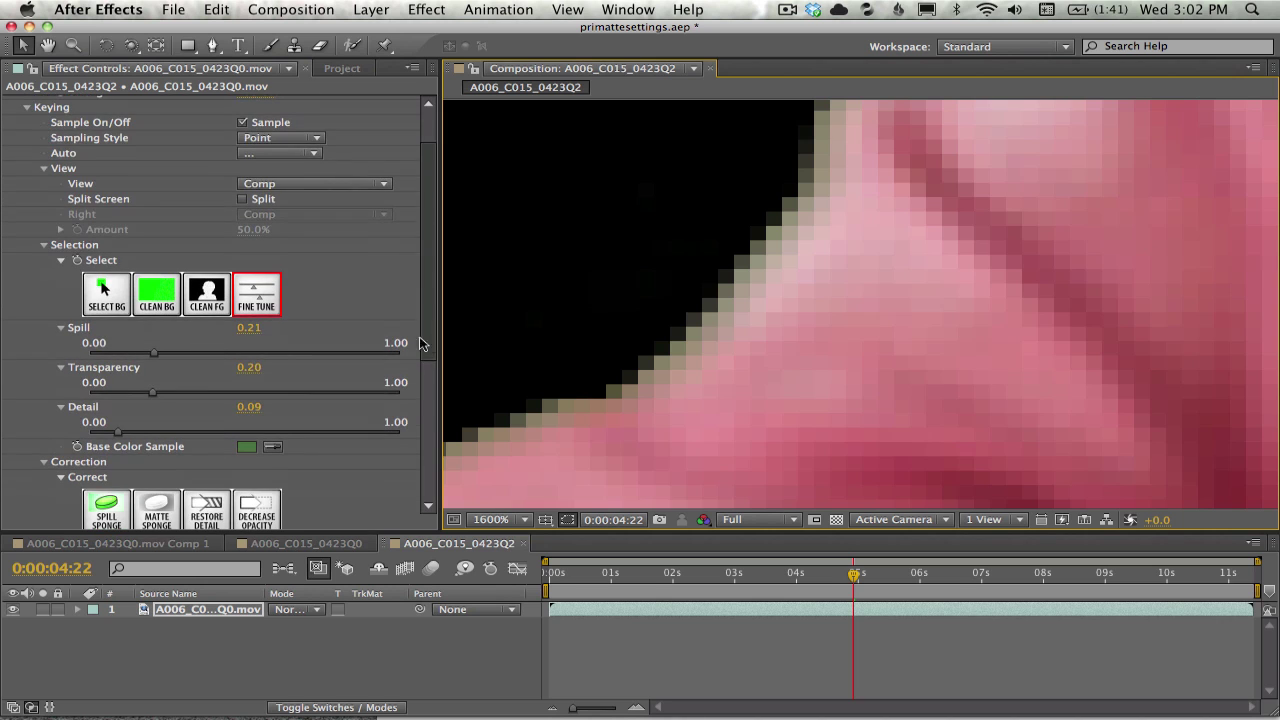
{"action": "scroll", "coordinate": [592, 352], "scroll_direction": "down", "scroll_amount": 3}
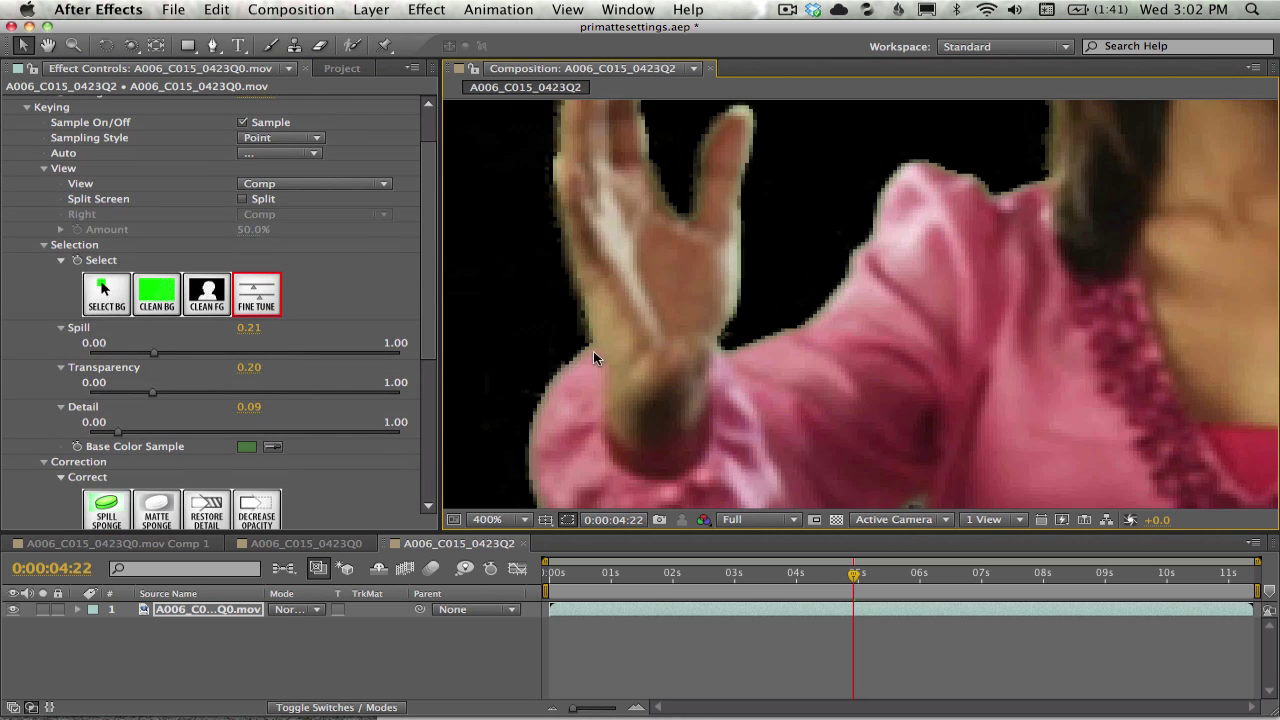
{"action": "key", "text": "space"}
{"action": "left_click_drag", "start_coordinate": [793, 317], "coordinate": [651, 257]}
{"action": "key", "text": "v"}
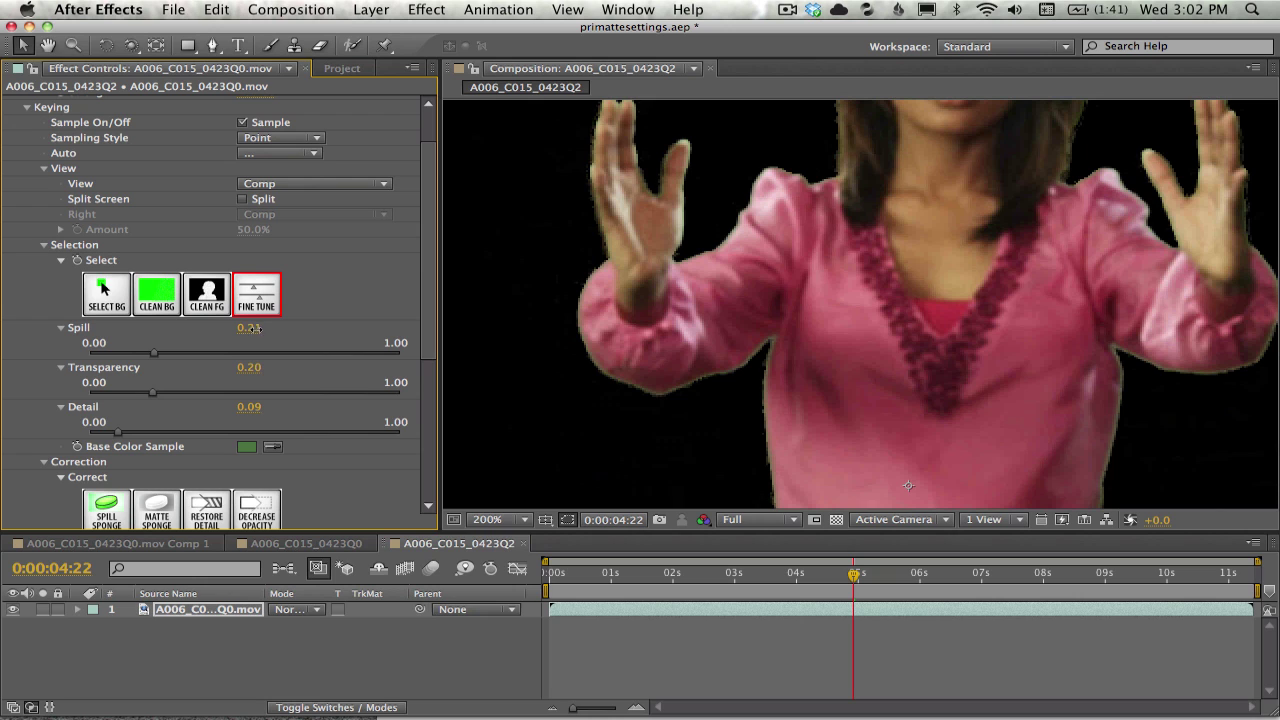
{"action": "left_click_drag", "start_coordinate": [248, 327], "coordinate": [259, 367]}
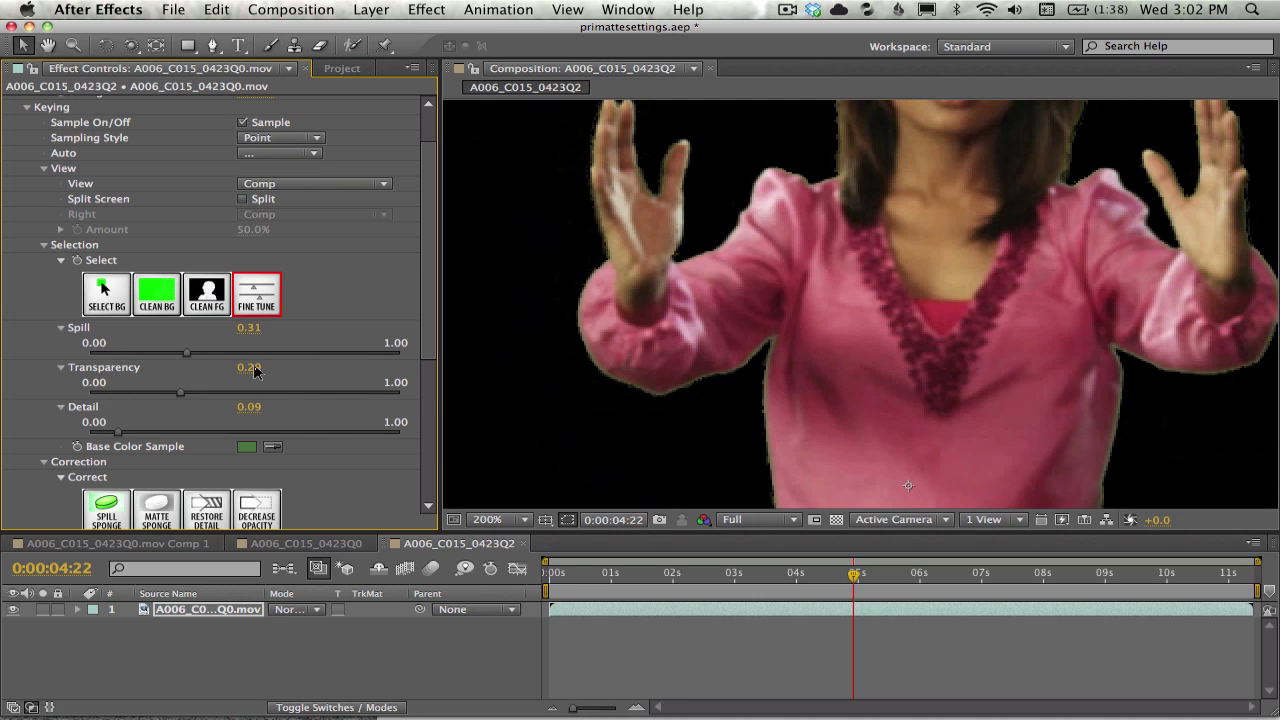
Step: Expand Alpha Controls and its Gamma histogram, and raise the input black point to clean up the haze around the legs
{"action": "key", "text": "space"}
{"action": "left_click_drag", "start_coordinate": [697, 361], "coordinate": [649, 217]}
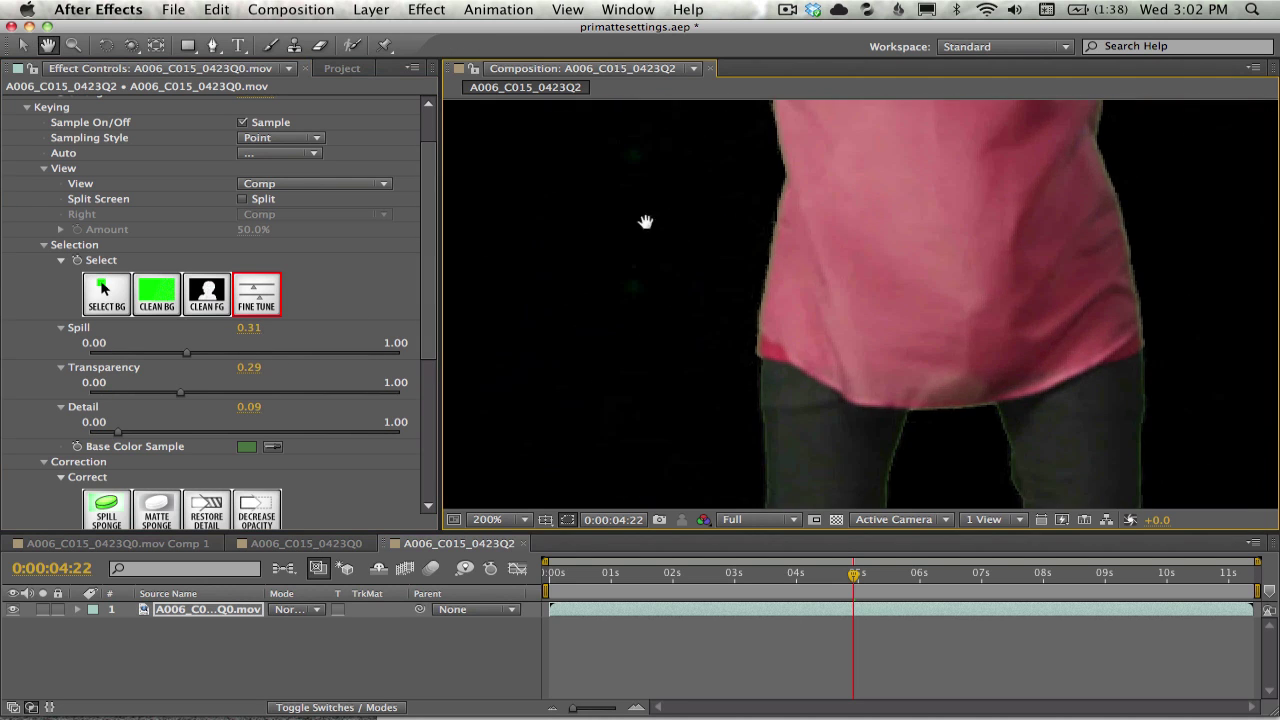
{"action": "left_click_drag", "start_coordinate": [629, 300], "coordinate": [622, 167]}
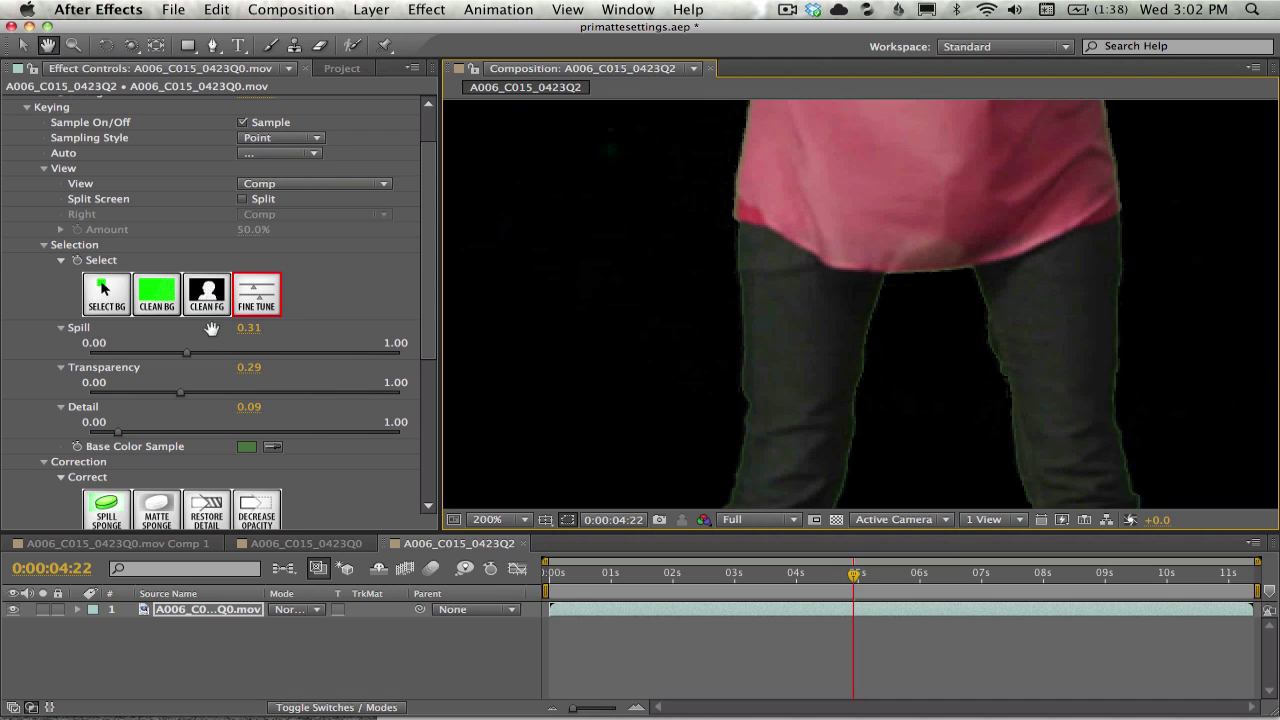
{"action": "scroll", "coordinate": [221, 428], "scroll_direction": "down", "scroll_amount": 6}
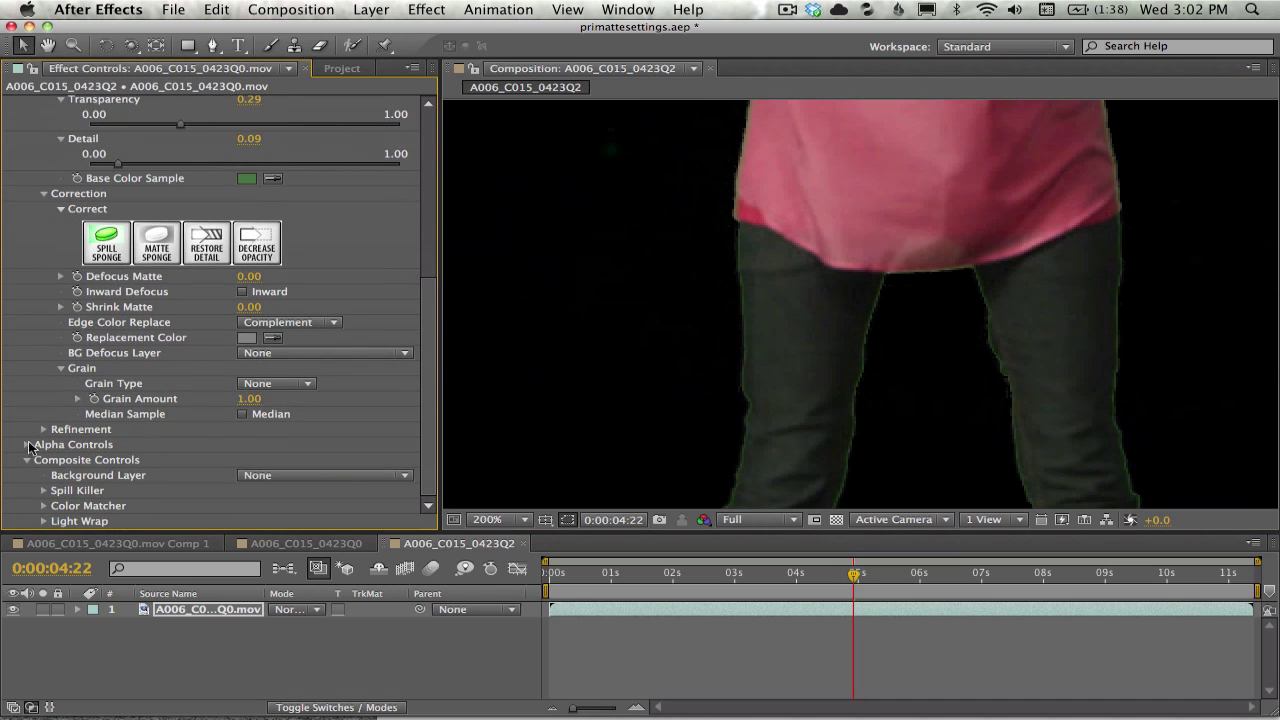
{"action": "left_click", "coordinate": [27, 444]}
{"action": "scroll", "coordinate": [43, 440], "scroll_direction": "down", "scroll_amount": 1}
{"action": "left_click", "coordinate": [43, 430]}
{"action": "scroll", "coordinate": [95, 438], "scroll_direction": "down", "scroll_amount": 4}
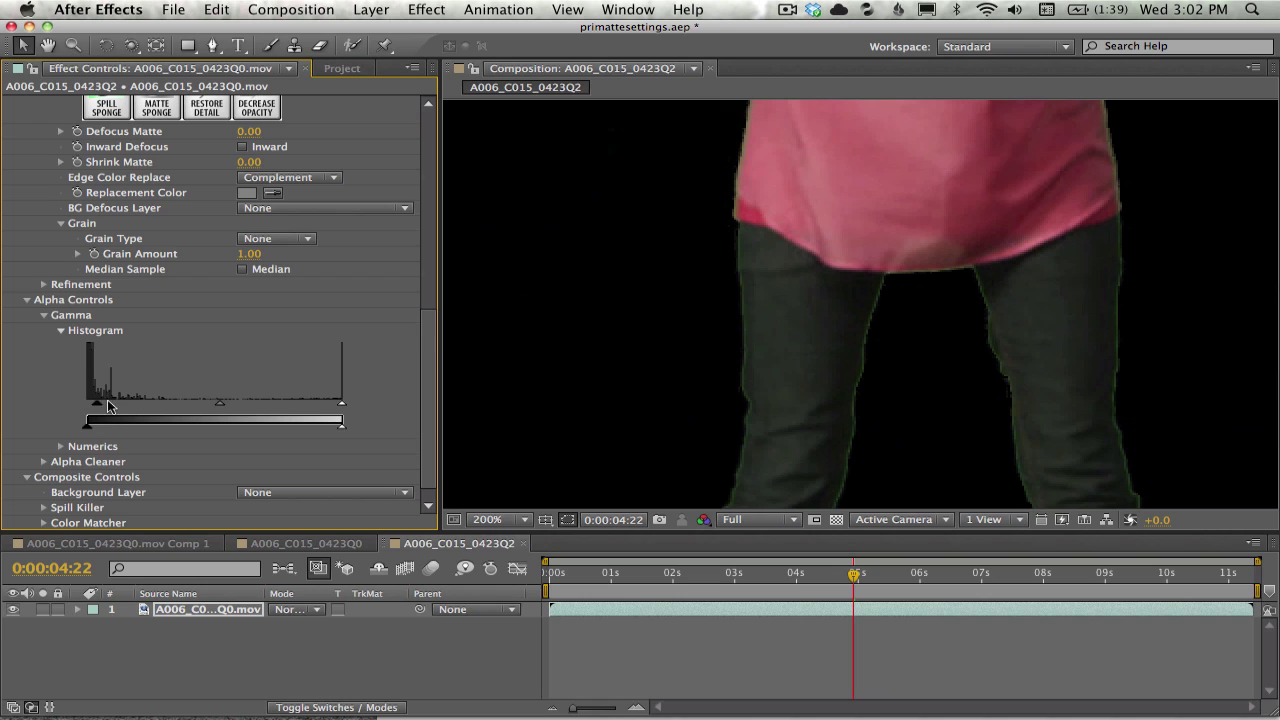
{"action": "left_click_drag", "start_coordinate": [104, 404], "coordinate": [145, 410]}
{"action": "left_click", "coordinate": [705, 398]}
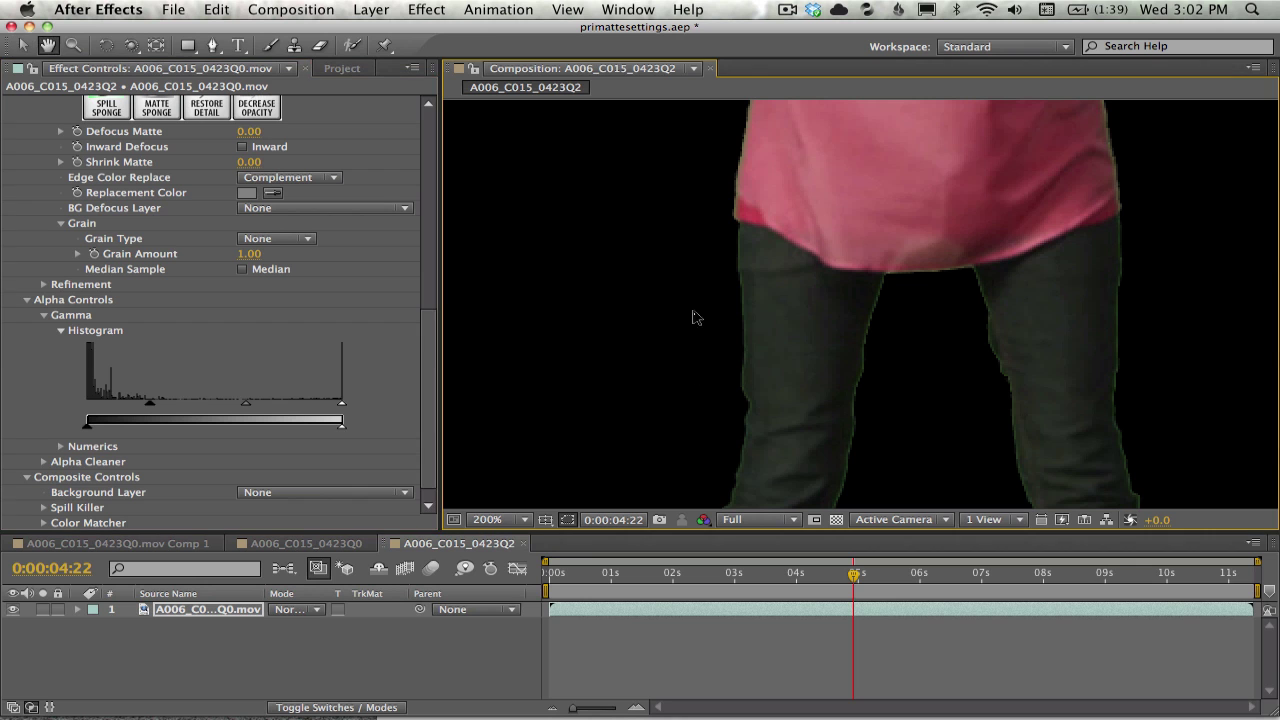
Step: Examine the green fringe along the outer edge of the woman's trouser leg at 800% magnification
{"action": "key", "text": "space"}
{"action": "left_click_drag", "start_coordinate": [716, 239], "coordinate": [706, 140]}
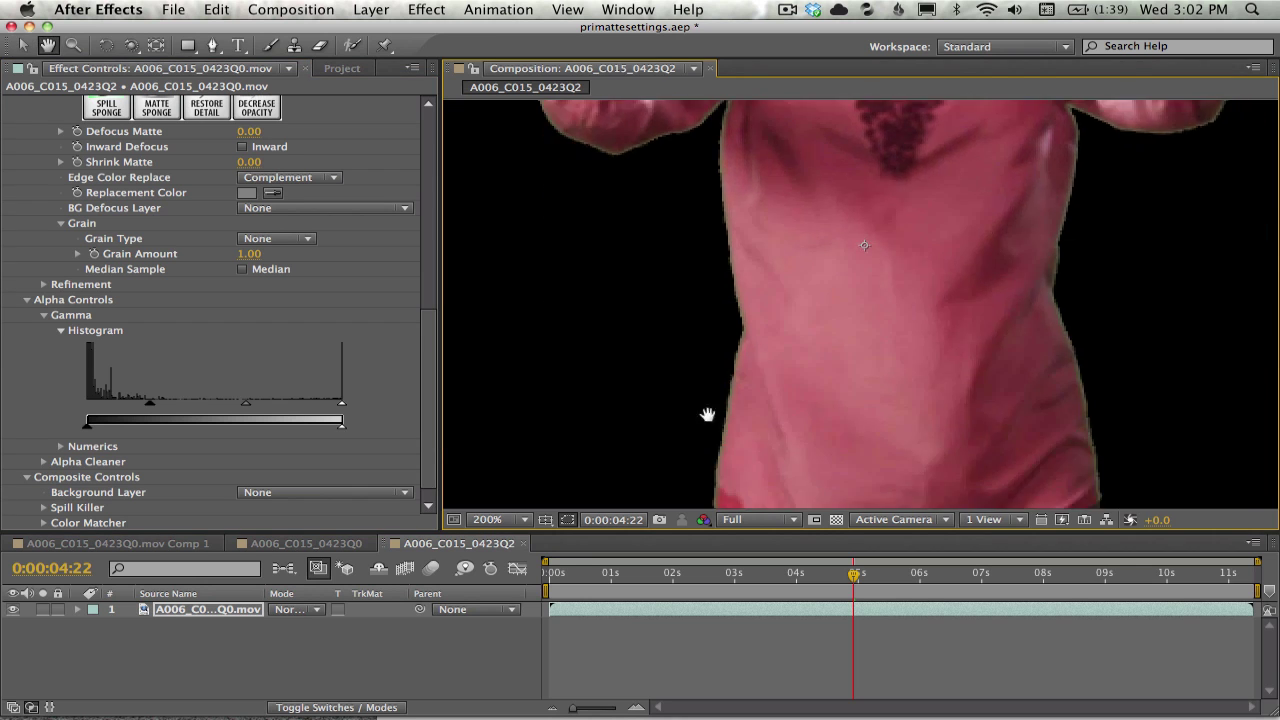
{"action": "left_click_drag", "start_coordinate": [706, 414], "coordinate": [714, 98]}
{"action": "left_click_drag", "start_coordinate": [720, 440], "coordinate": [738, 107]}
{"action": "key", "text": "period"}
{"action": "scroll", "coordinate": [785, 298], "scroll_direction": "up", "scroll_amount": 1}
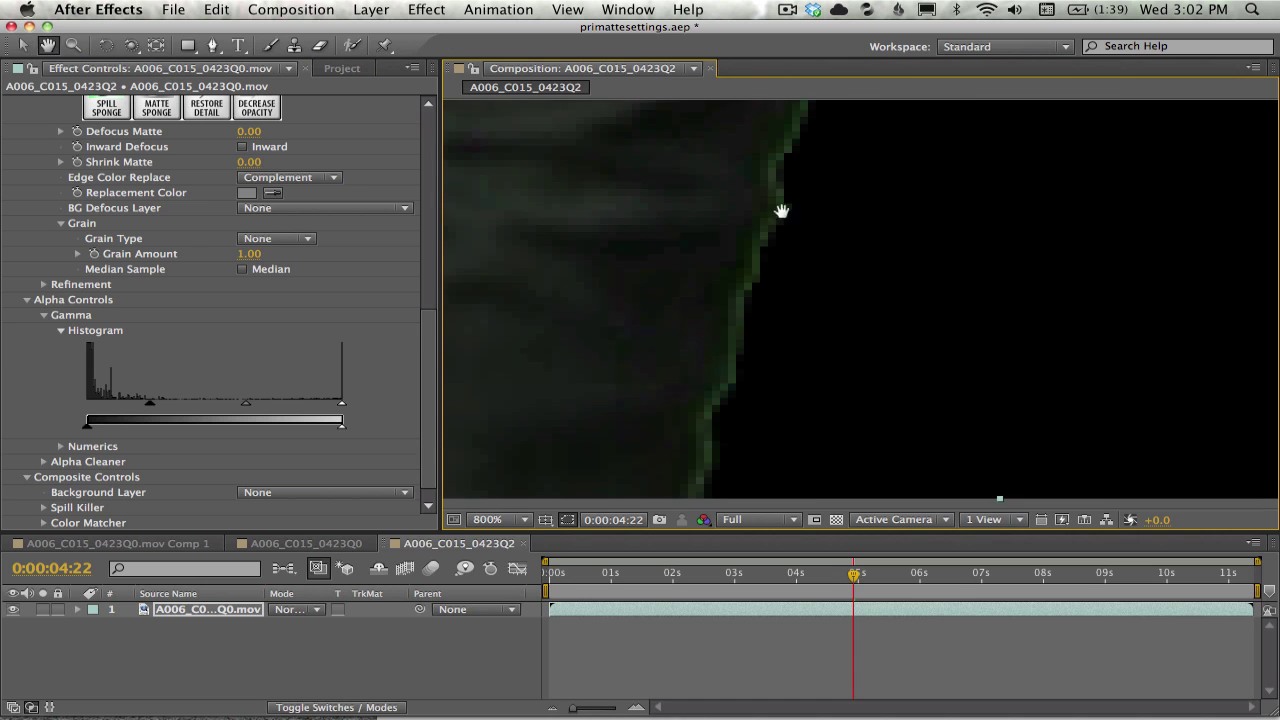
{"action": "key", "text": "h"}
{"action": "scroll", "coordinate": [330, 340], "scroll_direction": "up", "scroll_amount": 10}
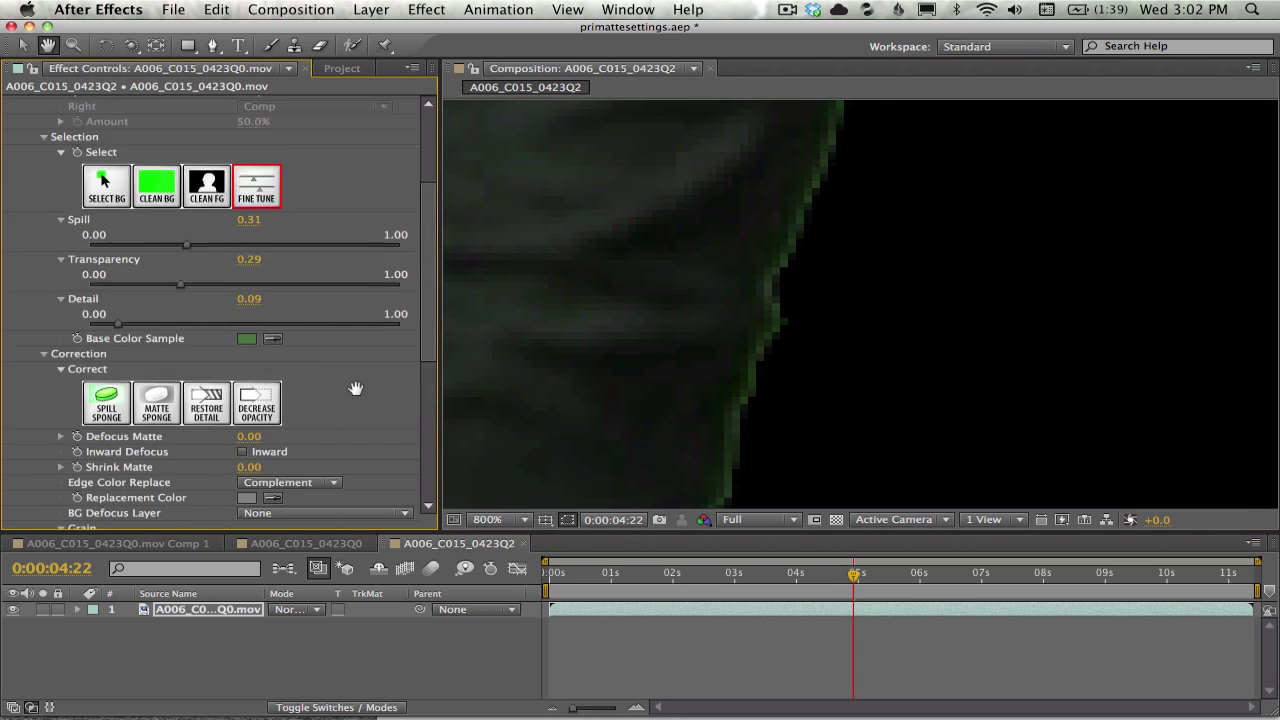
{"action": "key", "text": "v"}
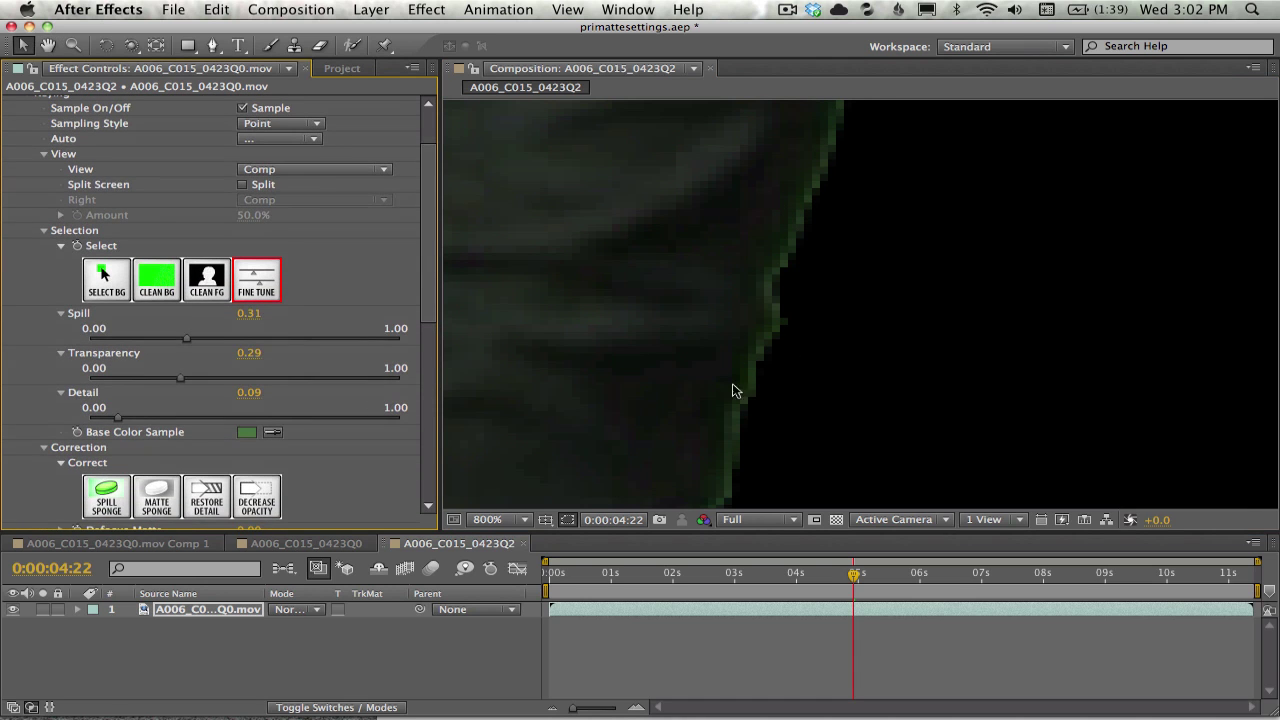
{"action": "key", "text": "h"}
{"action": "scroll", "coordinate": [135, 405], "scroll_direction": "down", "scroll_amount": 3}
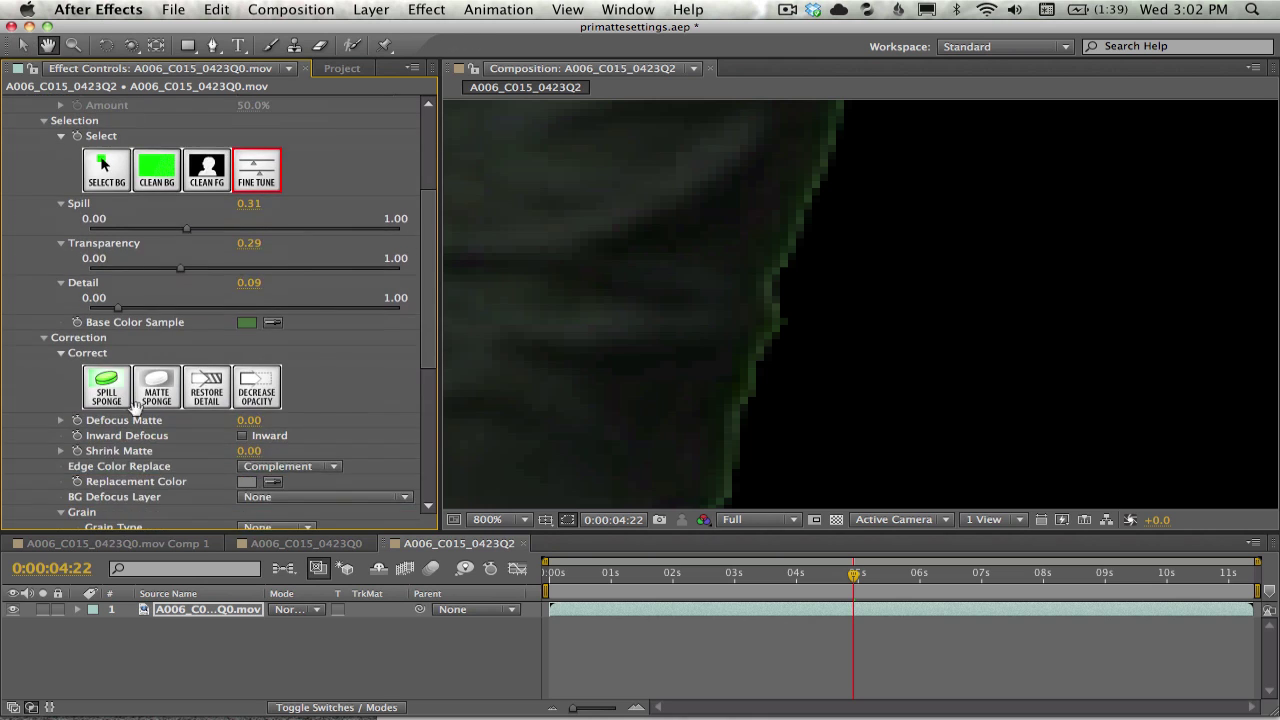
Step: Use the Spill Sponge to sample the green fringe along the trouser leg's edge
{"action": "key", "text": "v"}
{"action": "left_click", "coordinate": [135, 405]}
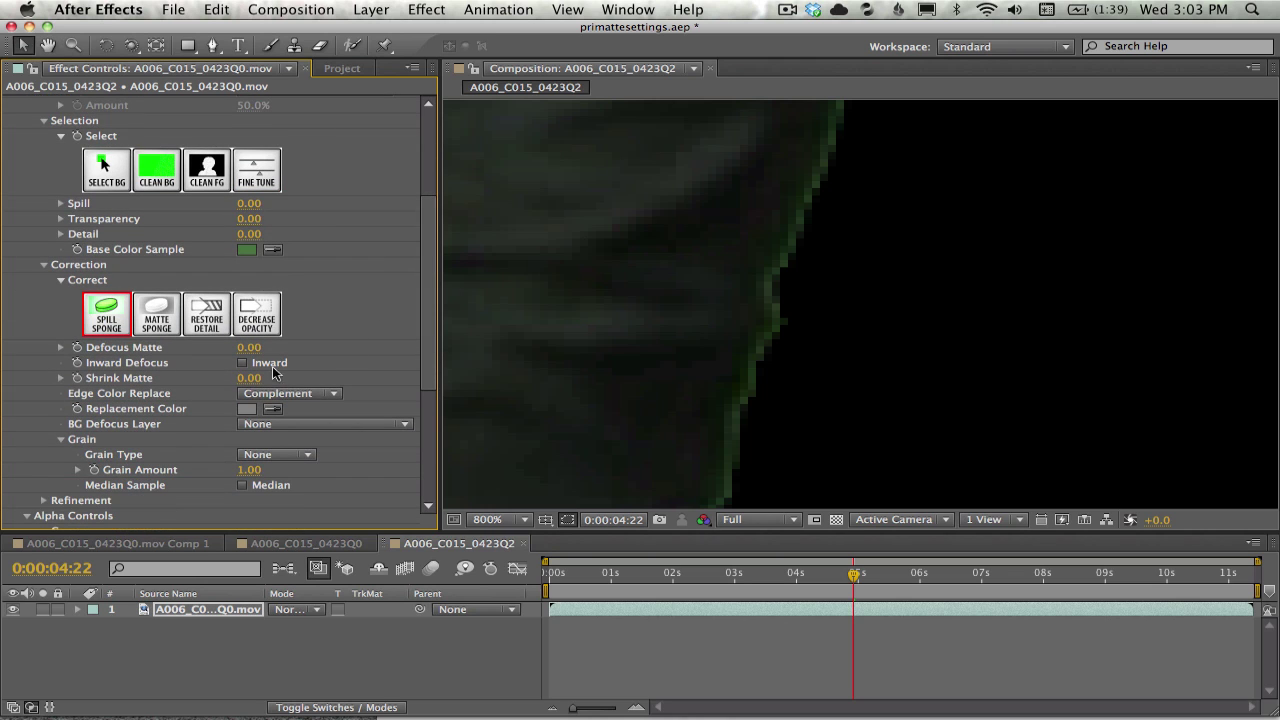
{"action": "left_click_drag", "start_coordinate": [803, 196], "coordinate": [798, 217]}
{"action": "left_click_drag", "start_coordinate": [785, 280], "coordinate": [801, 302]}
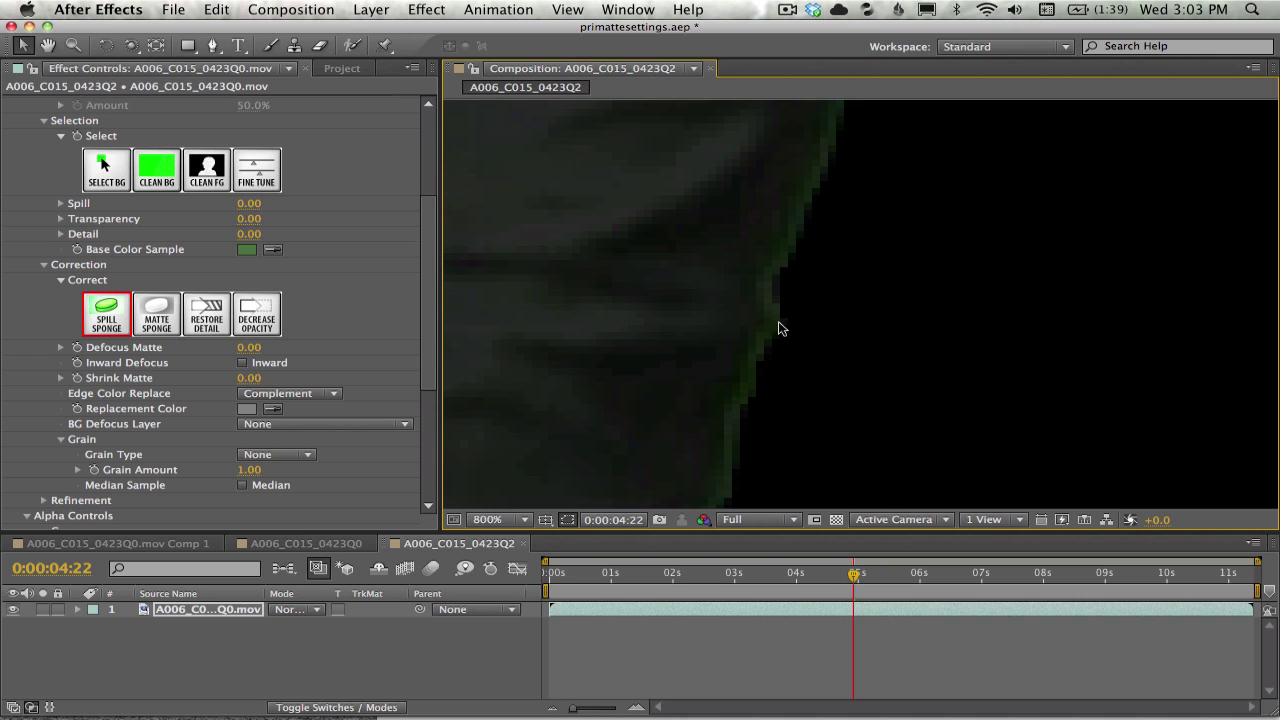
{"action": "left_click_drag", "start_coordinate": [771, 329], "coordinate": [775, 302]}
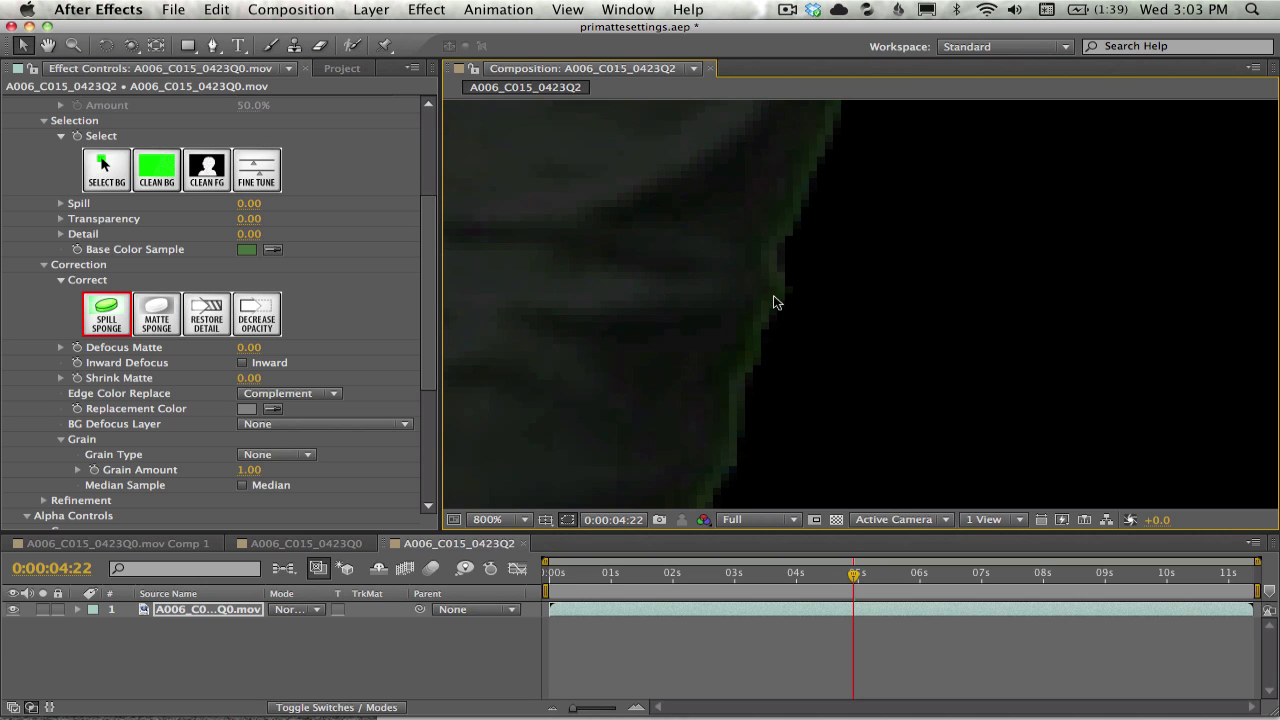
Step: Copy the hallway.psd Comp 1 layer from composition A006_C015_0423Q0 into A006_C015_0423Q2 and place it beneath the keyed footage
{"action": "scroll", "coordinate": [733, 345], "scroll_direction": "down", "scroll_amount": 6}
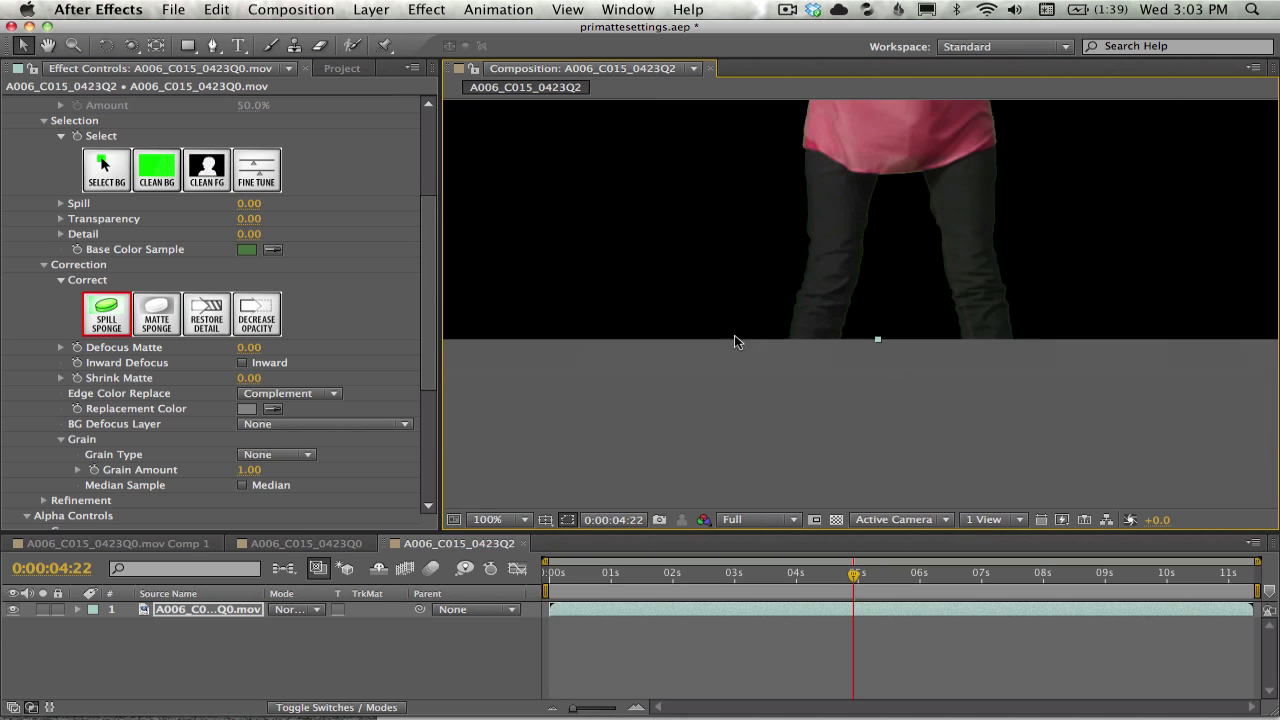
{"action": "left_click_drag", "start_coordinate": [751, 334], "coordinate": [749, 251]}
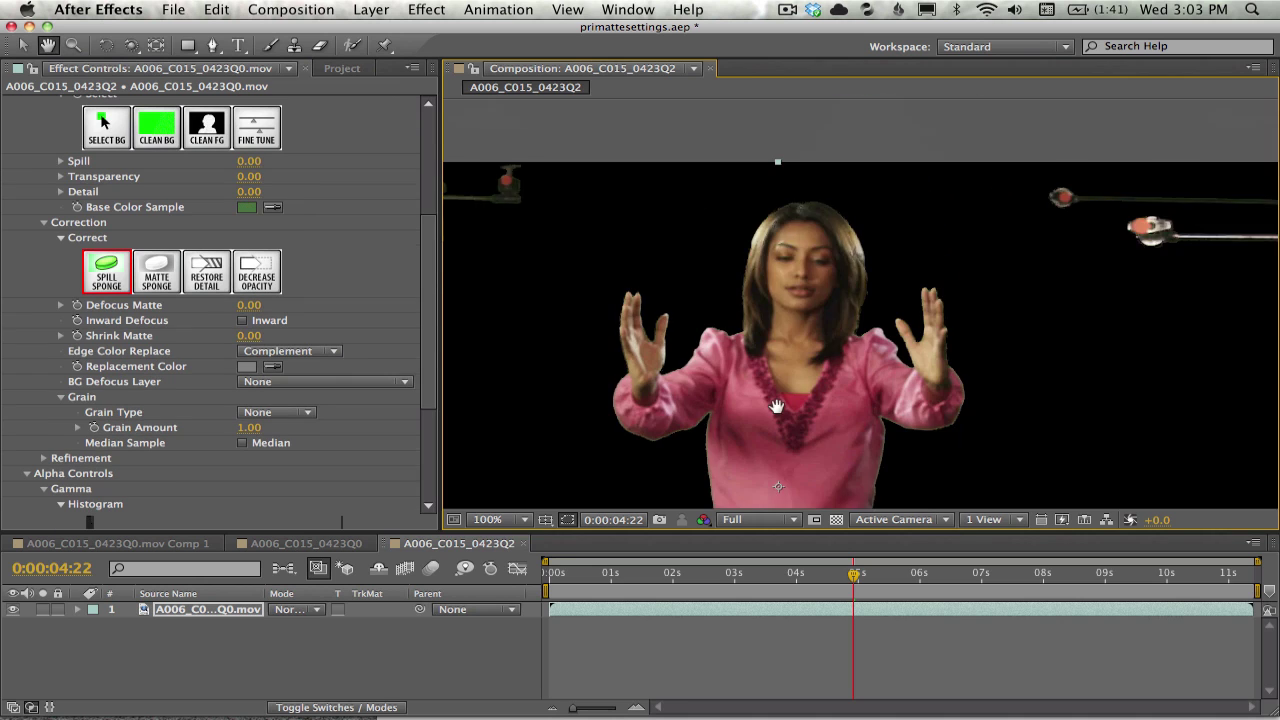
{"action": "left_click_drag", "start_coordinate": [777, 406], "coordinate": [831, 282]}
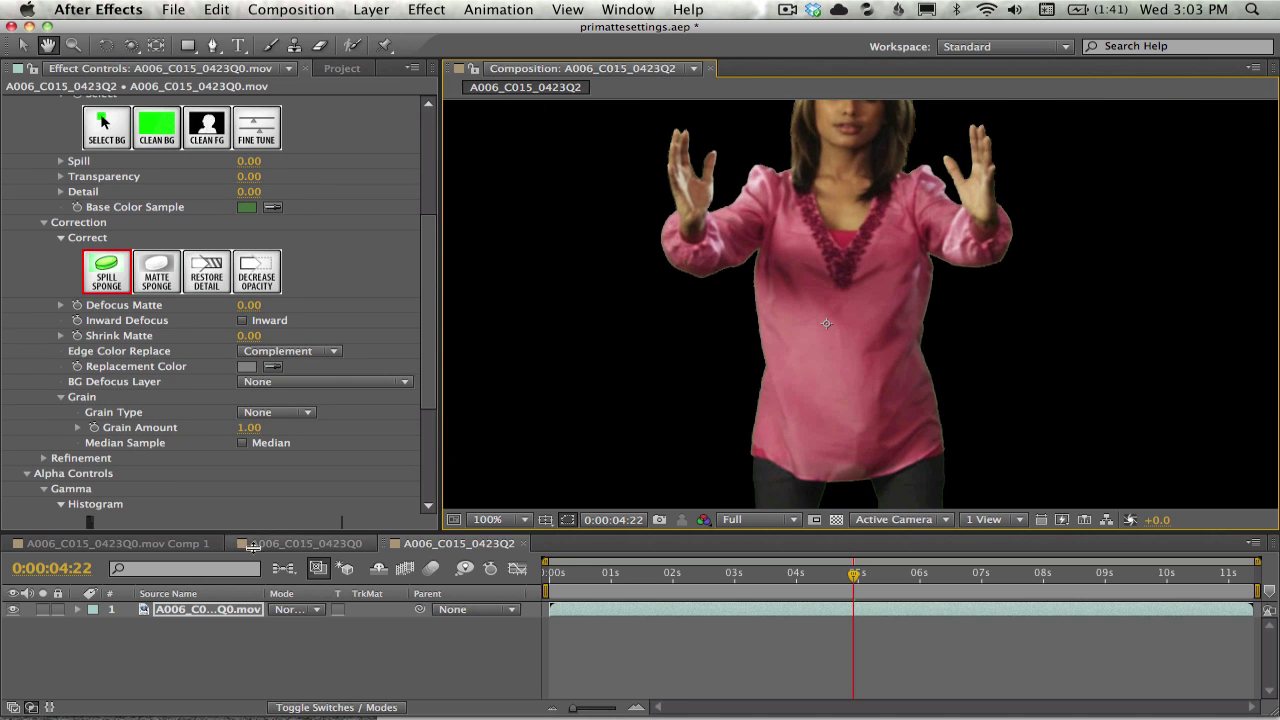
{"action": "left_click", "coordinate": [306, 543]}
{"action": "left_click", "coordinate": [180, 640]}
{"action": "left_click", "coordinate": [185, 624]}
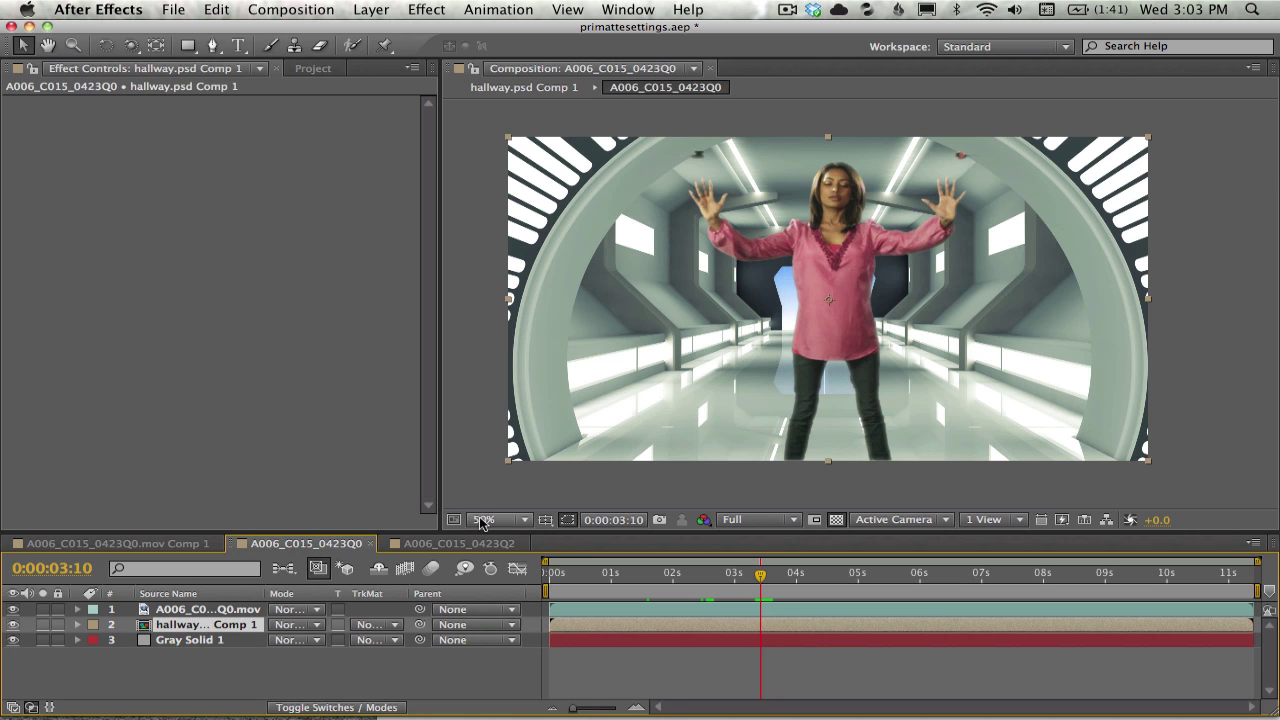
{"action": "left_click", "coordinate": [405, 541]}
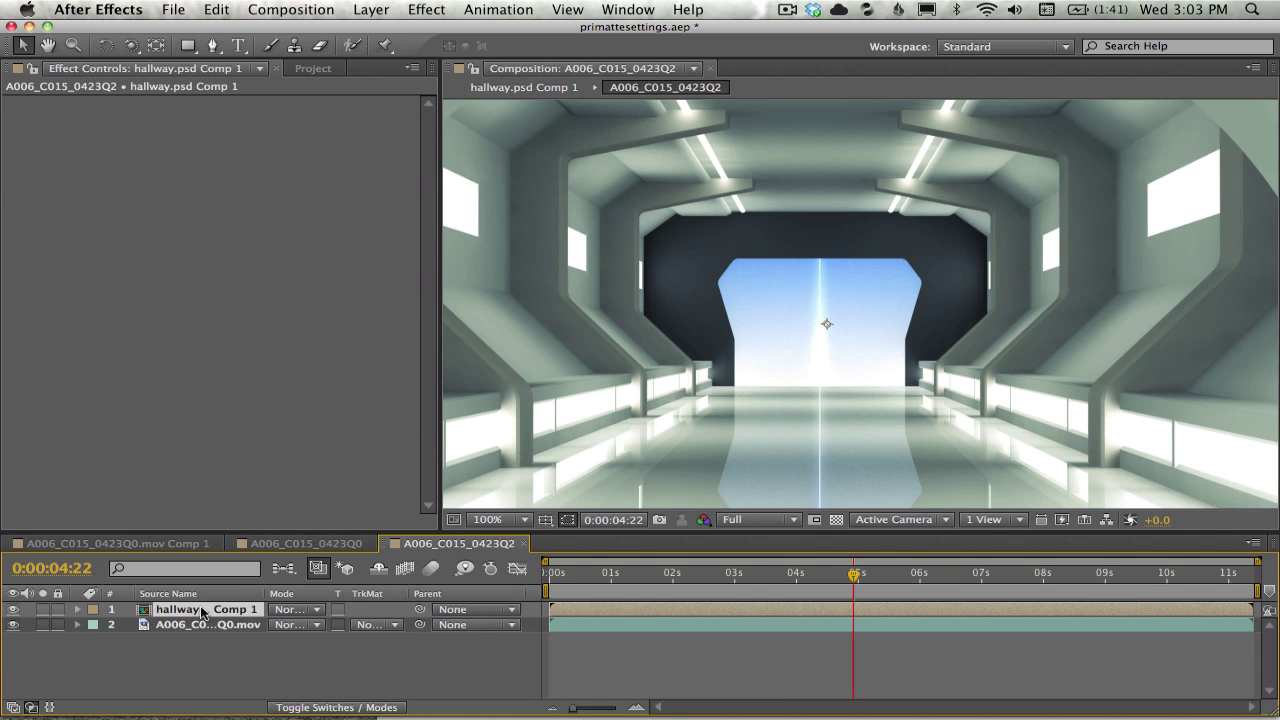
{"action": "left_click_drag", "start_coordinate": [201, 612], "coordinate": [205, 634]}
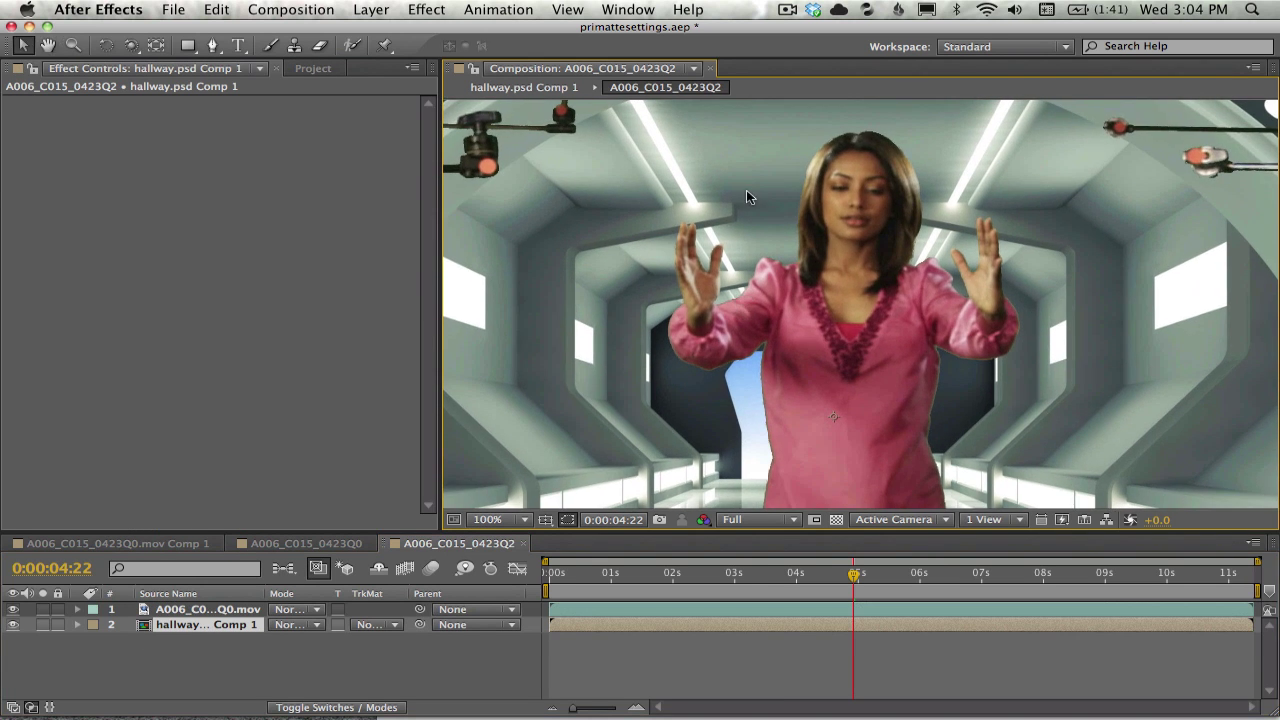
Step: Set hallway.psd Comp 1 as the Background Layer in the keyed footage's Primatte Composite Controls
{"action": "key", "text": "comma"}
{"action": "key", "text": "h"}
{"action": "left_click_drag", "start_coordinate": [838, 344], "coordinate": [810, 392]}
{"action": "key", "text": "period"}
{"action": "key", "text": "v"}
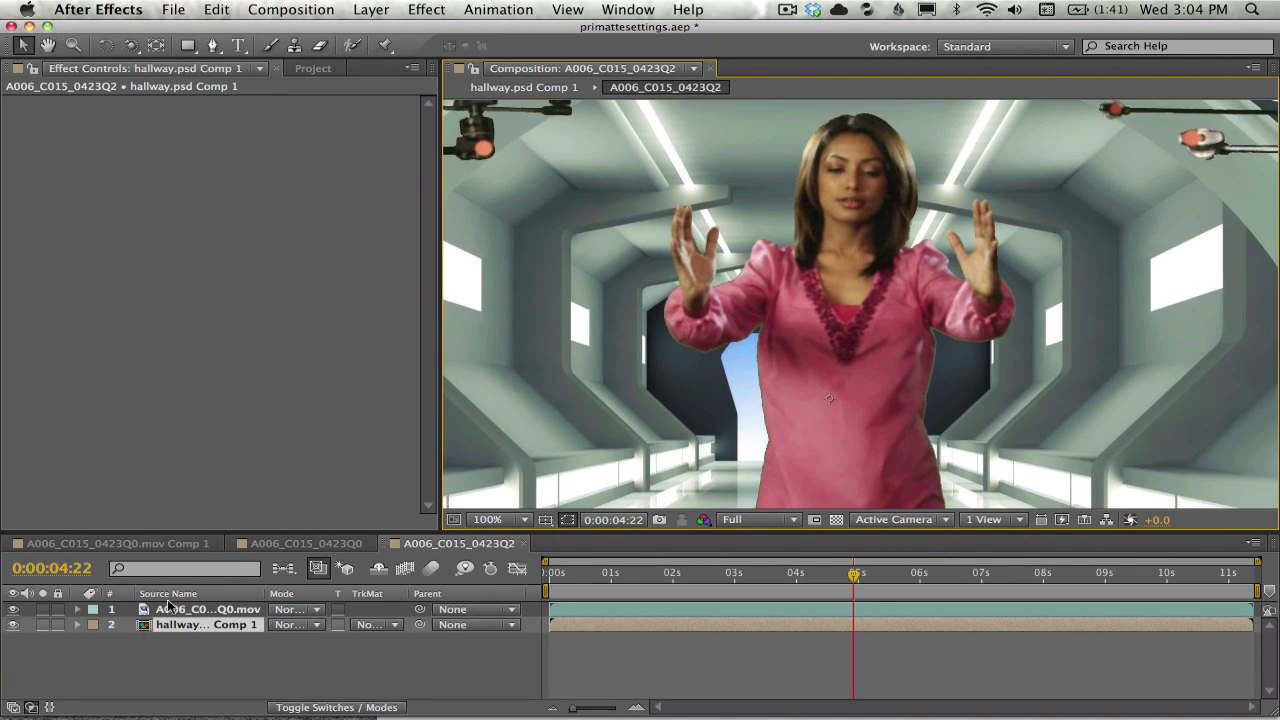
{"action": "left_click", "coordinate": [170, 616]}
{"action": "key", "text": "e"}
{"action": "scroll", "coordinate": [316, 312], "scroll_direction": "down", "scroll_amount": 10}
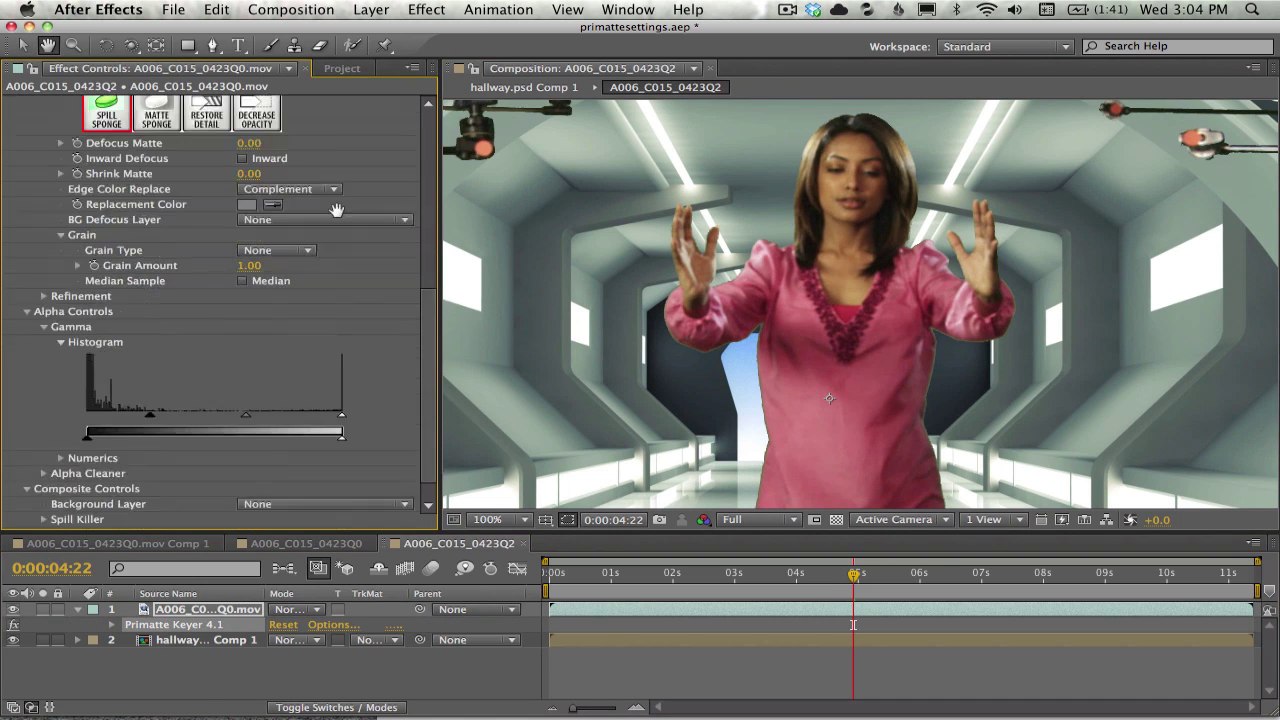
{"action": "scroll", "coordinate": [40, 290], "scroll_direction": "up", "scroll_amount": 8}
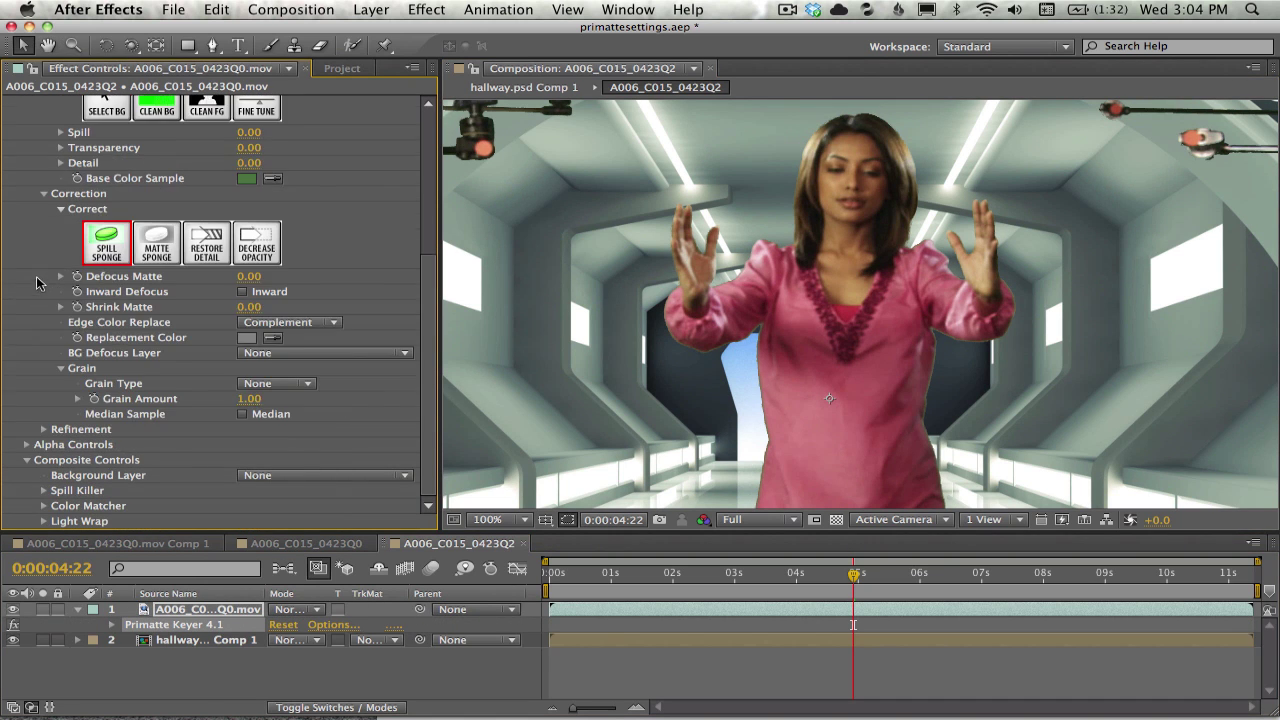
{"action": "scroll", "coordinate": [101, 381], "scroll_direction": "up", "scroll_amount": 5}
{"action": "left_click", "coordinate": [27, 164]}
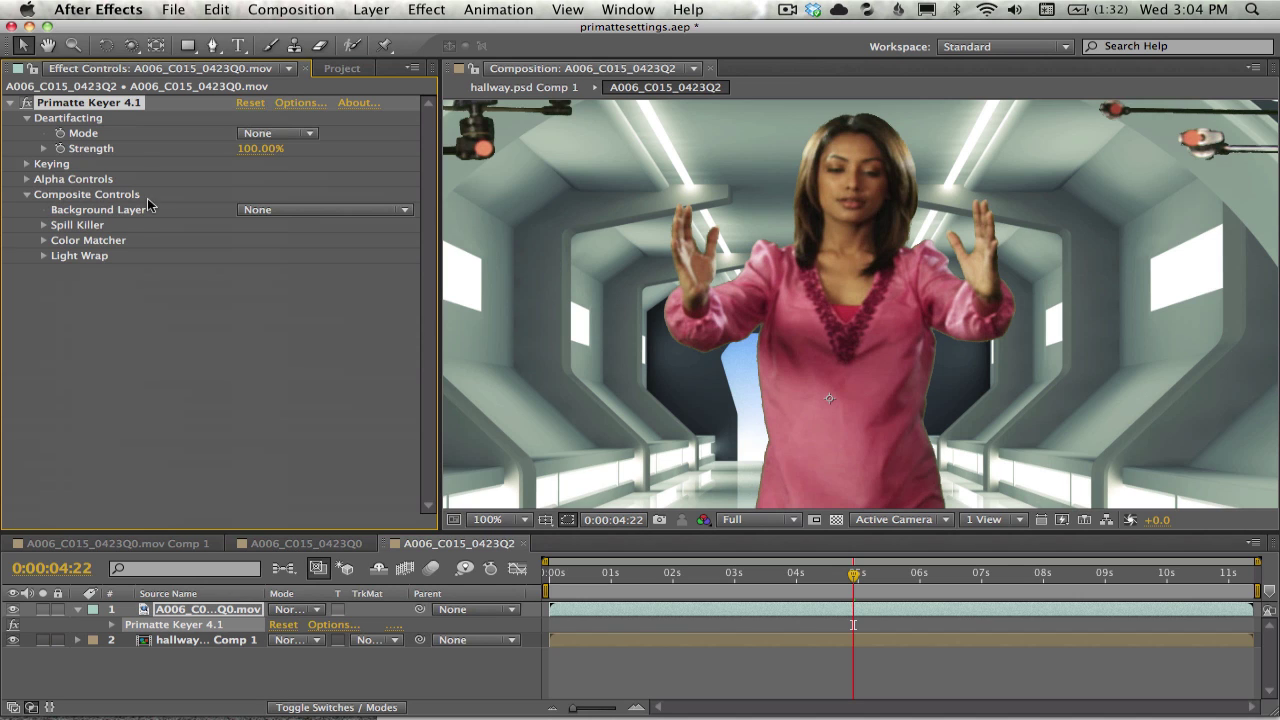
{"action": "left_click", "coordinate": [265, 210]}
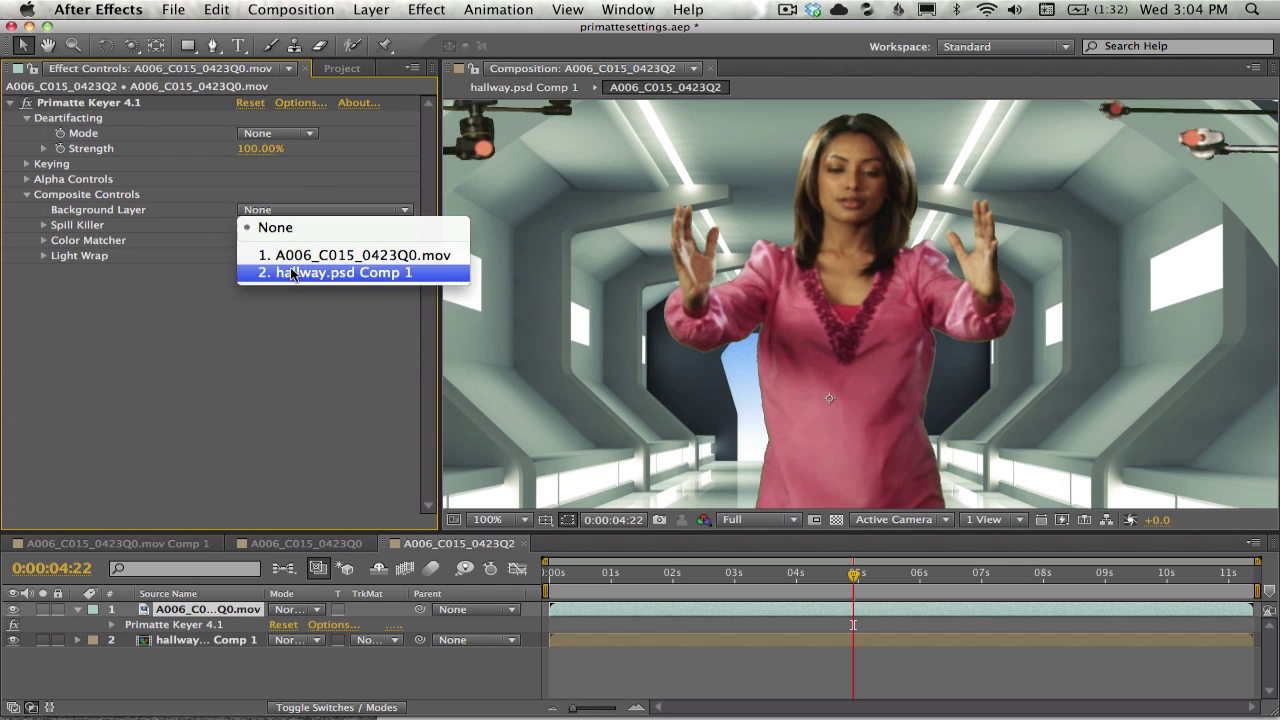
{"action": "left_click", "coordinate": [300, 274]}
Step: Enable Primatte's Color Matcher and set its Strength to 41%
{"action": "left_click", "coordinate": [44, 241]}
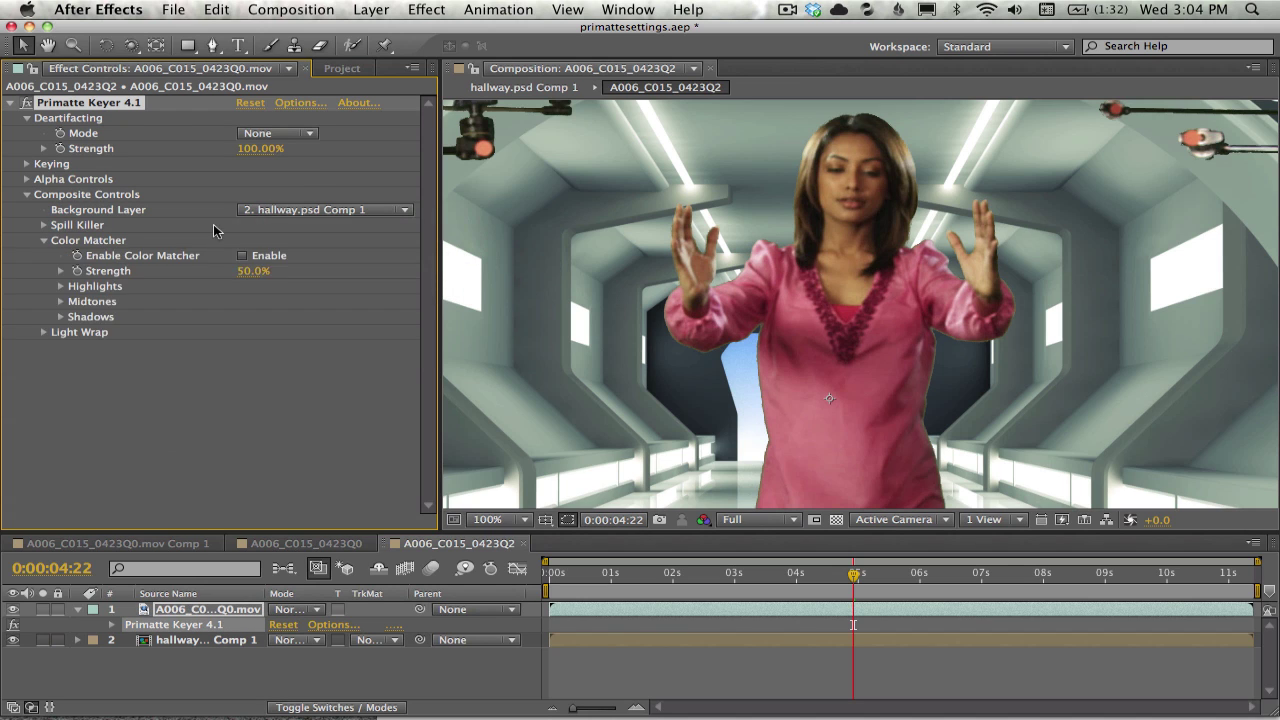
{"action": "left_click", "coordinate": [248, 257]}
{"action": "mouse_move", "coordinate": [140, 292]}
{"action": "left_mouse_down"}
{"action": "mouse_move", "coordinate": [128, 289]}
{"action": "mouse_move", "coordinate": [151, 292]}
{"action": "mouse_move", "coordinate": [118, 296]}
{"action": "left_mouse_up"}
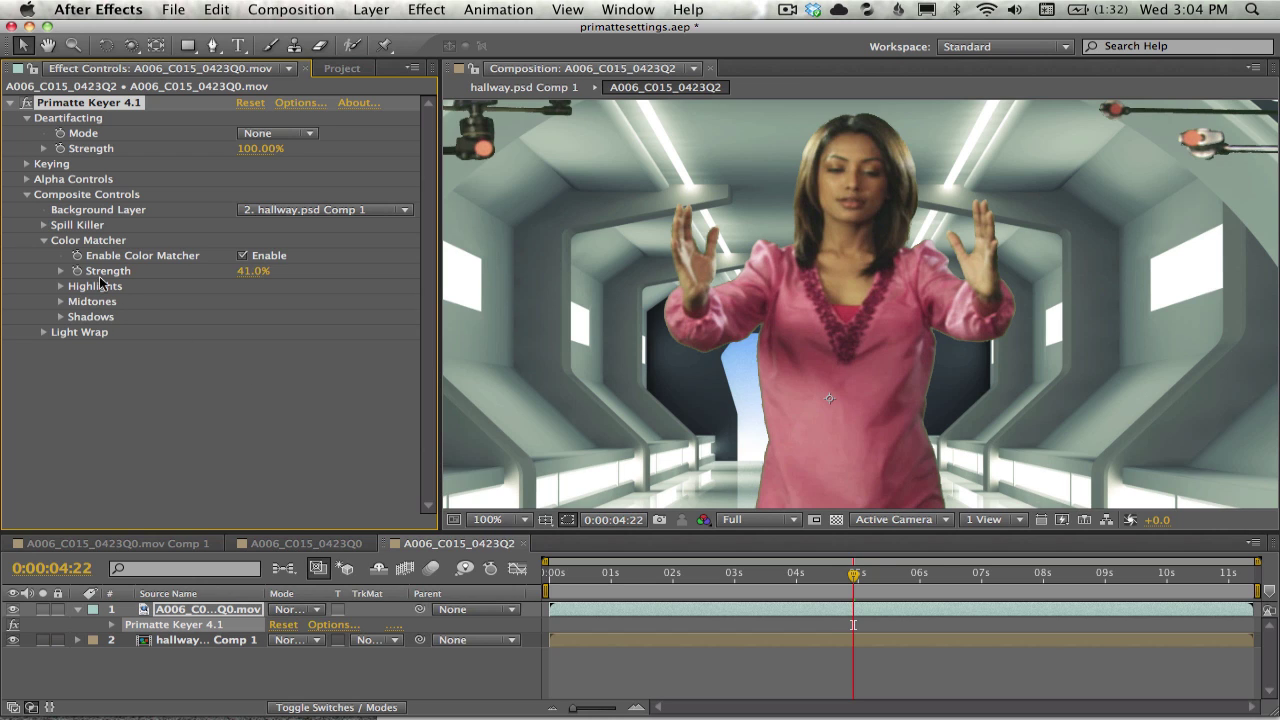
Step: Try adjusting the Color Matcher's Highlight Red on the keyed footage, and undo the change
{"action": "left_click", "coordinate": [62, 286]}
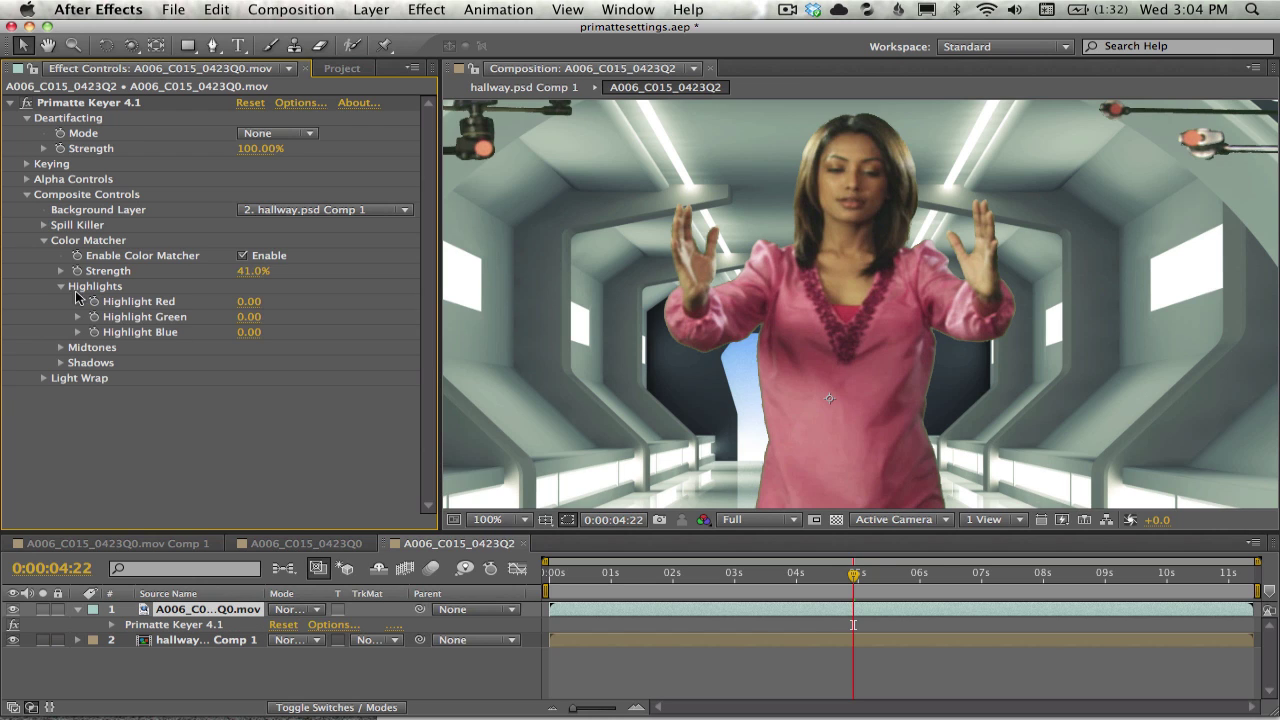
{"action": "left_click_drag", "start_coordinate": [248, 301], "coordinate": [287, 290]}
{"action": "left_click_drag", "start_coordinate": [193, 303], "coordinate": [228, 311]}
{"action": "key", "text": "super+z"}
{"action": "left_click", "coordinate": [61, 286]}
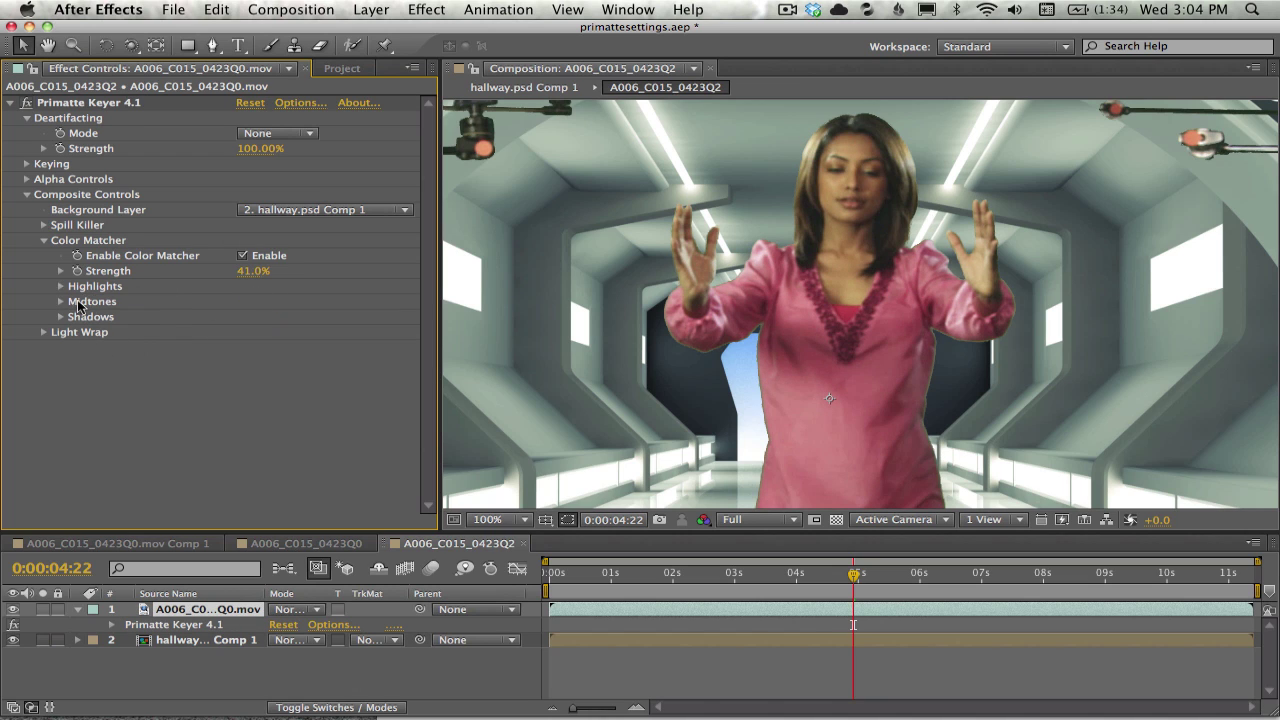
Step: Enable Primatte's Light Wrap on the keyed footage and set its Width to 10
{"action": "left_click", "coordinate": [44, 332]}
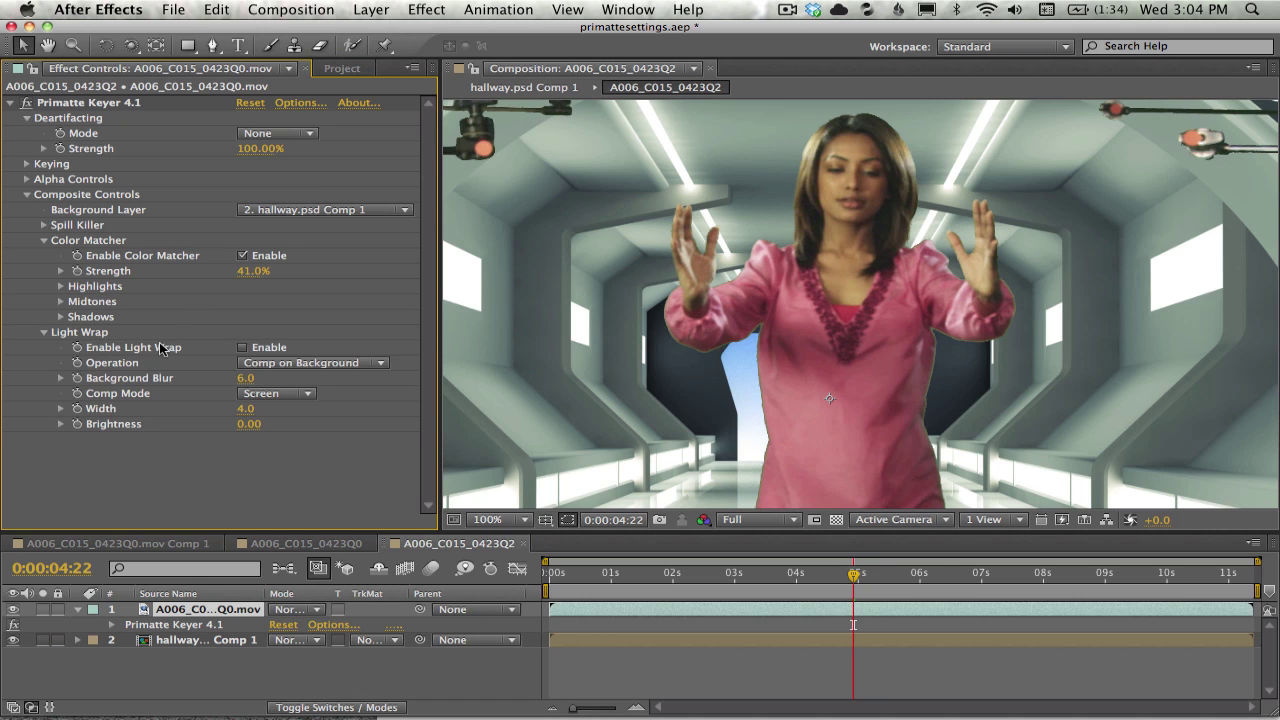
{"action": "left_click", "coordinate": [243, 348]}
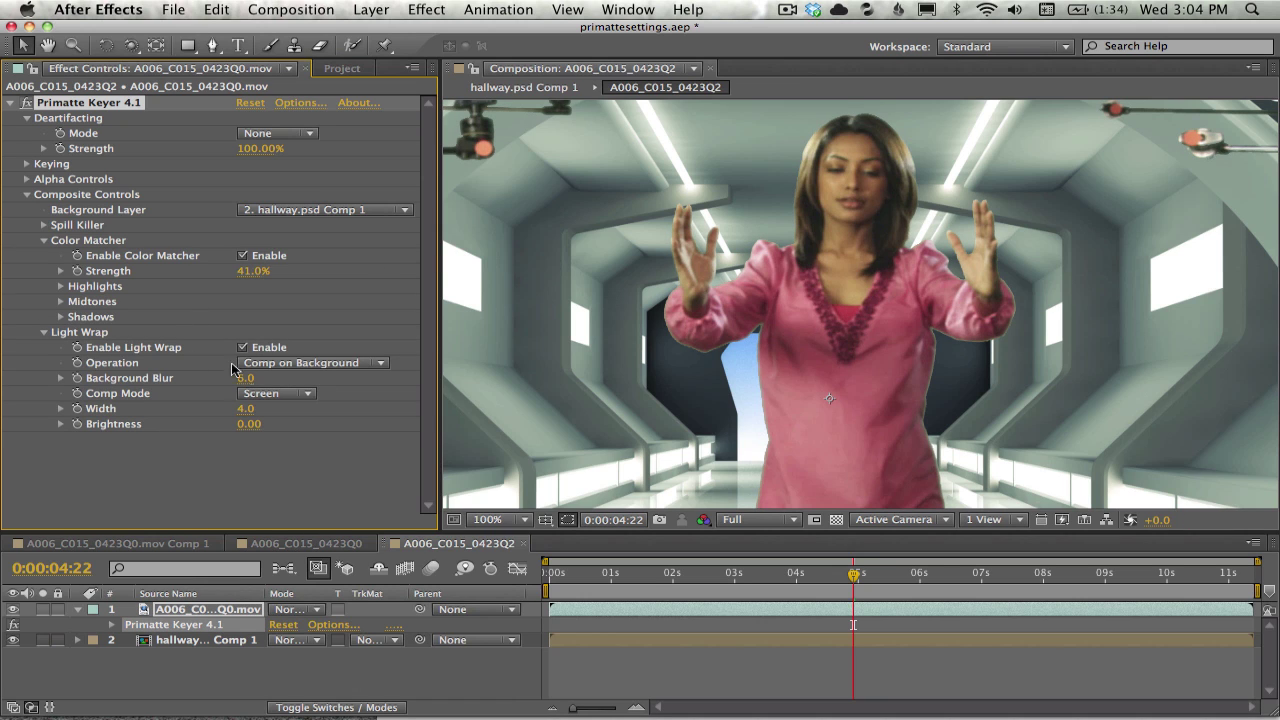
{"action": "left_click_drag", "start_coordinate": [245, 380], "coordinate": [158, 381]}
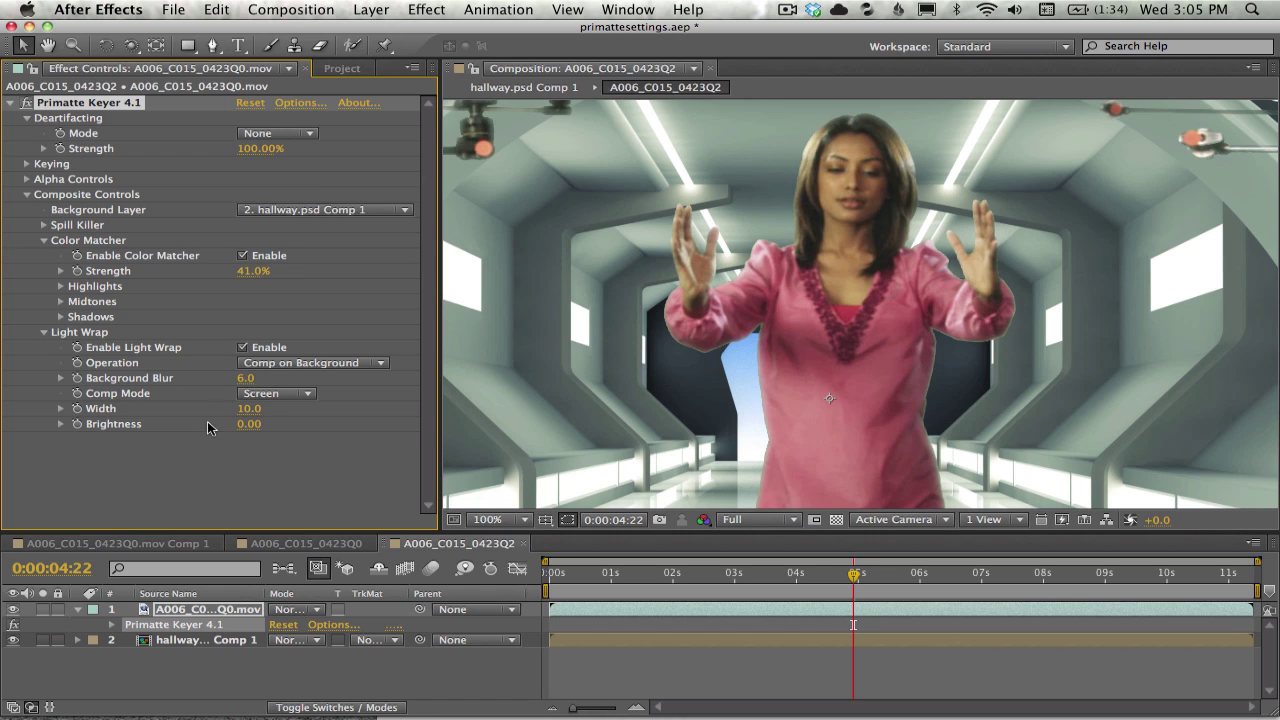
Step: Apply the Key Correct Edge Blur effect to the keyed footage with a Blur Amount of 1.1 and an Edge Width of 1
{"action": "left_click", "coordinate": [424, 10]}
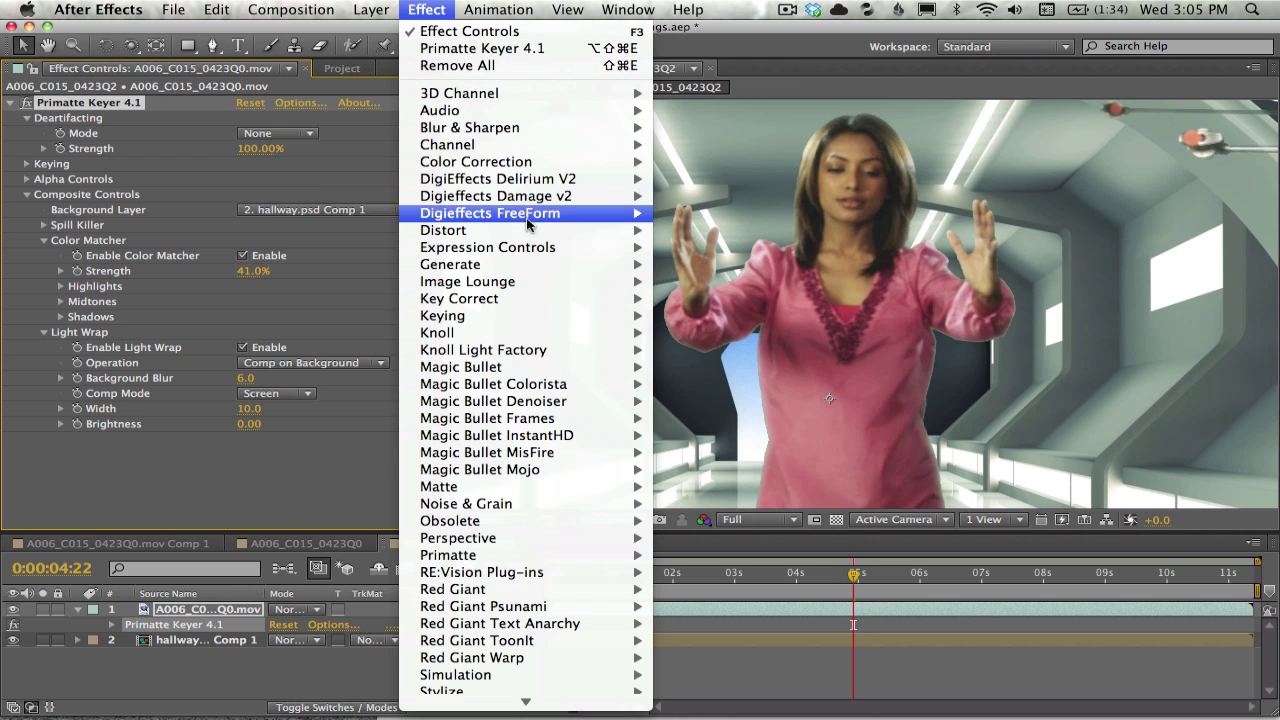
{"action": "mouse_move", "coordinate": [534, 311]}
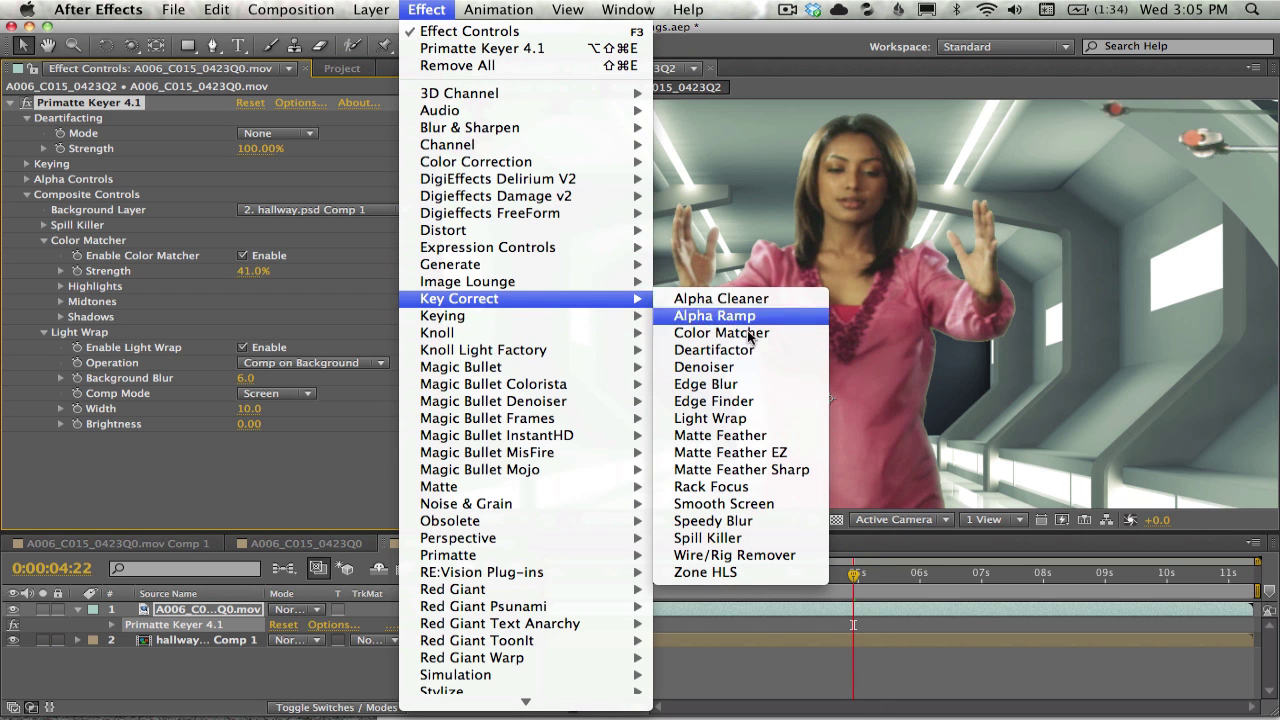
{"action": "left_click", "coordinate": [697, 385]}
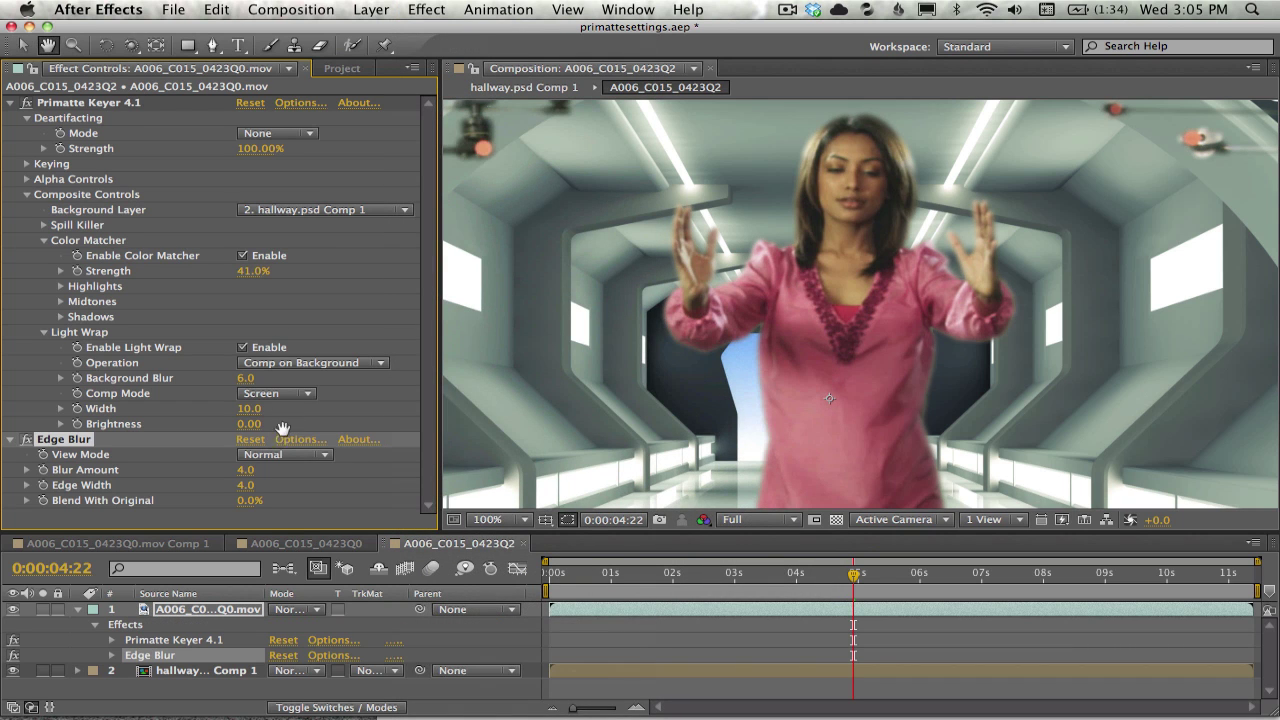
{"action": "left_click", "coordinate": [246, 470]}
{"action": "key", "text": "Tab"}
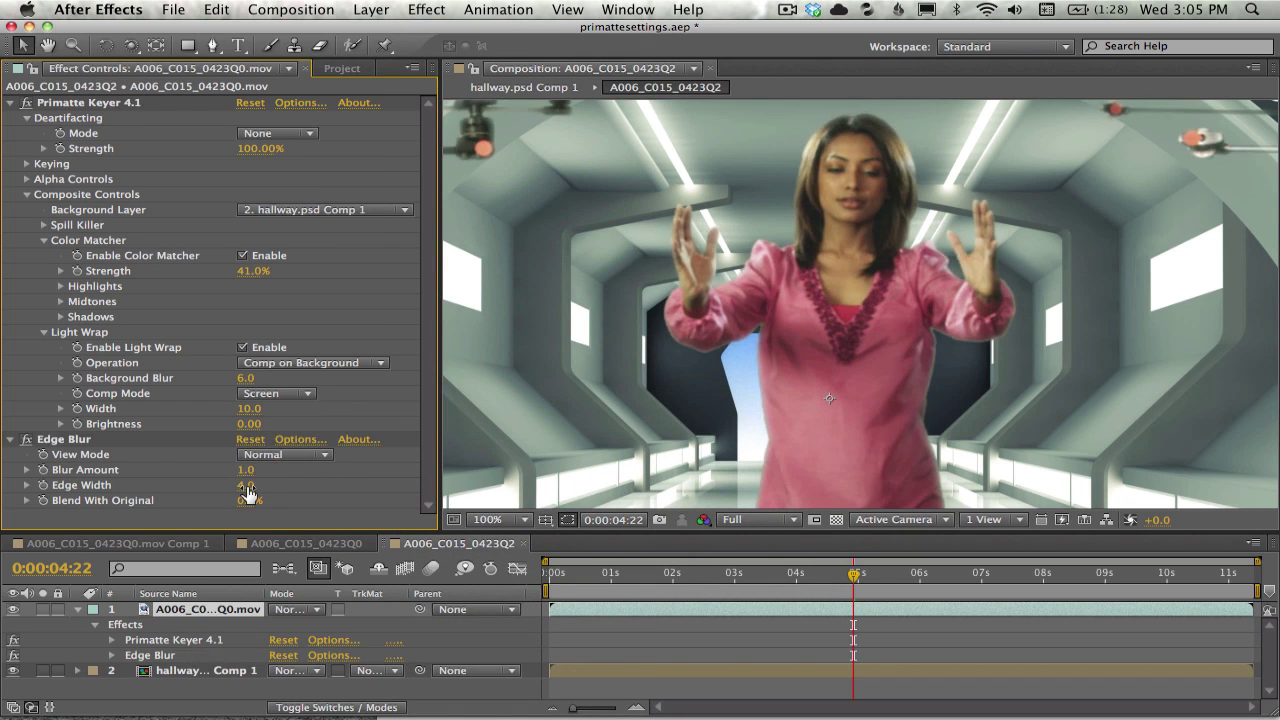
{"action": "type", "text": "1"}
{"action": "key", "text": "Return"}
{"action": "left_click", "coordinate": [245, 470]}
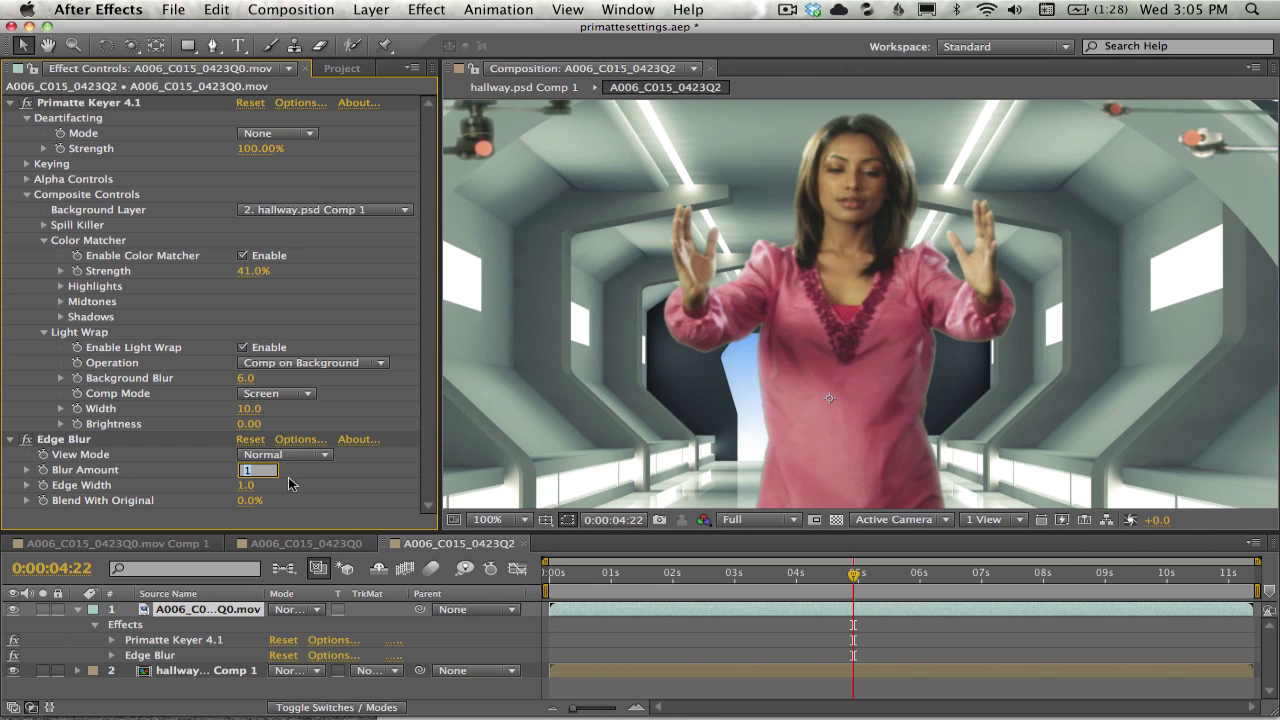
{"action": "type", "text": "1.1"}
{"action": "key", "text": "Return"}
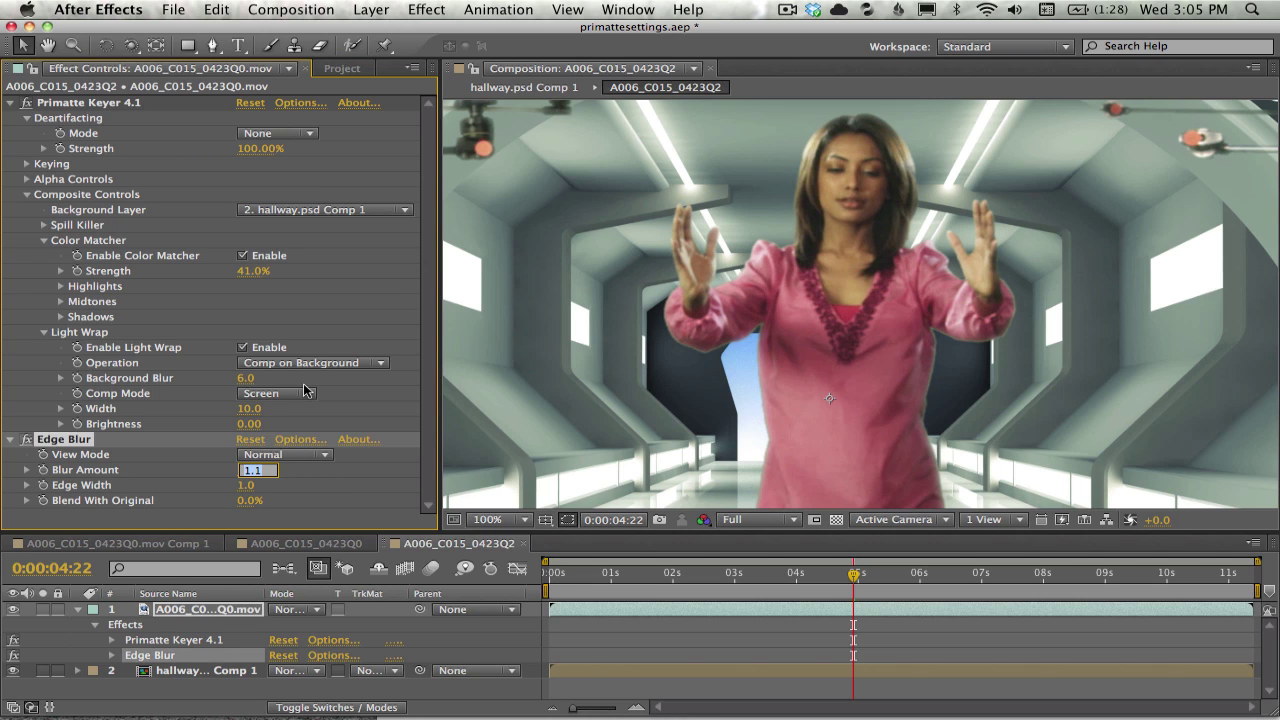
Step: Examine the blurred edges of the woman's hair, arms, blouse and legs against the hallway background
{"action": "key", "text": "space"}
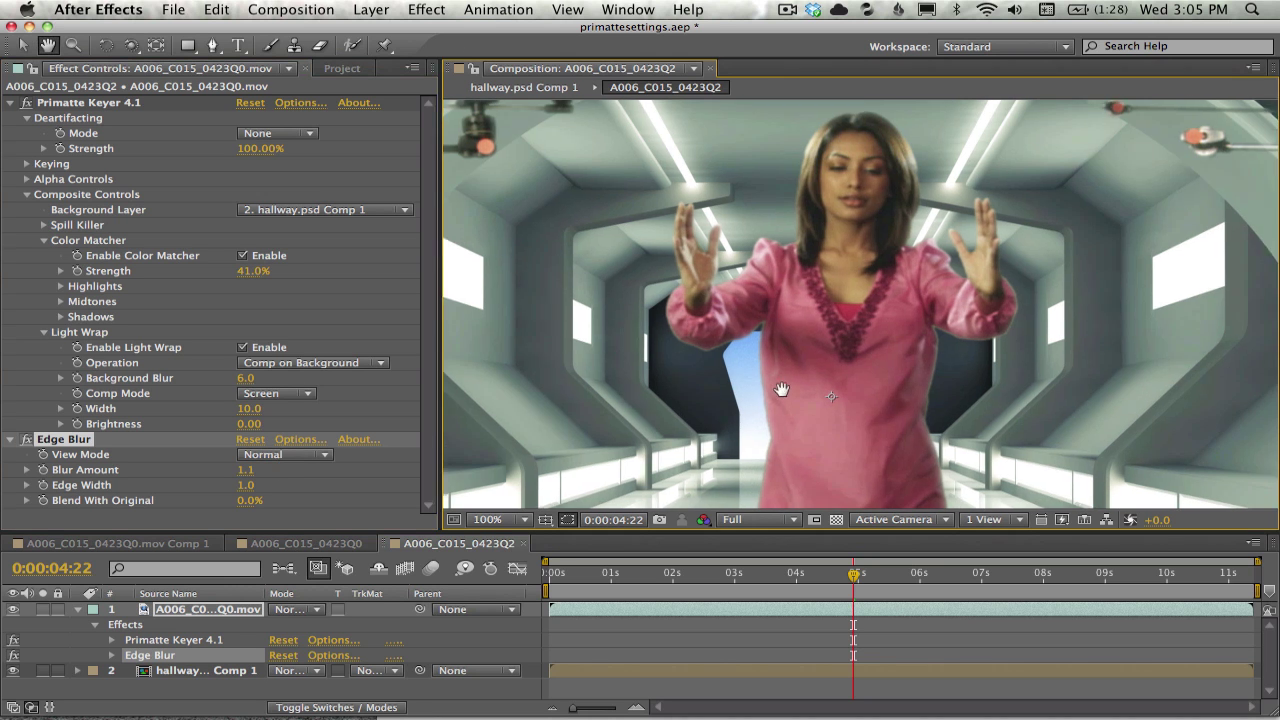
{"action": "left_click_drag", "start_coordinate": [780, 389], "coordinate": [787, 333]}
{"action": "key", "text": "space"}
{"action": "scroll", "coordinate": [898, 293], "scroll_direction": "up", "scroll_amount": 4}
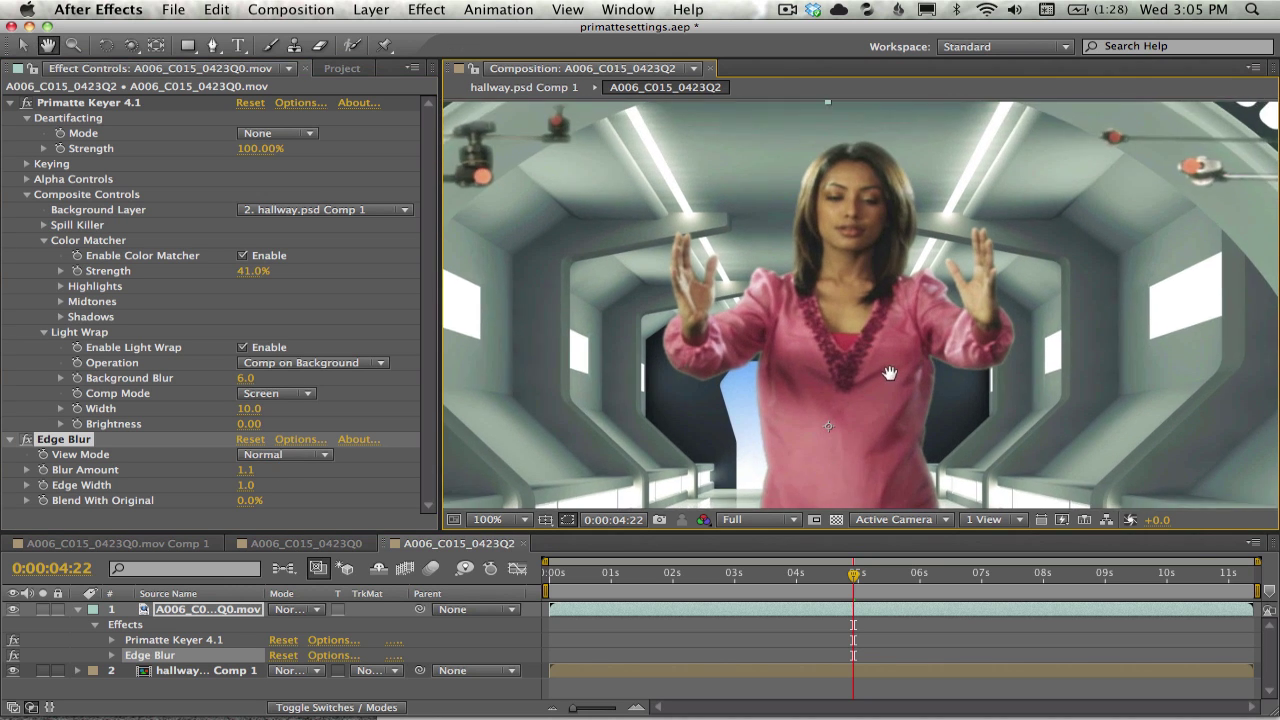
{"action": "scroll", "coordinate": [851, 287], "scroll_direction": "down", "scroll_amount": 3}
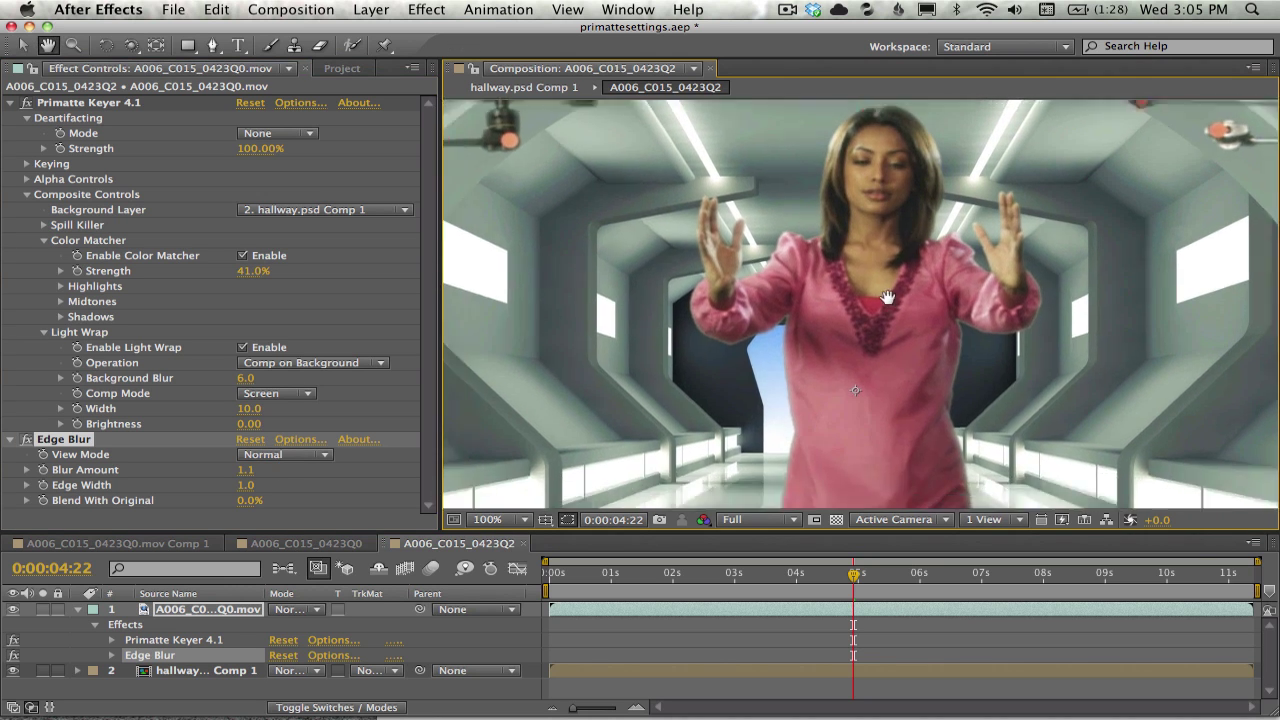
{"action": "key", "text": "v"}
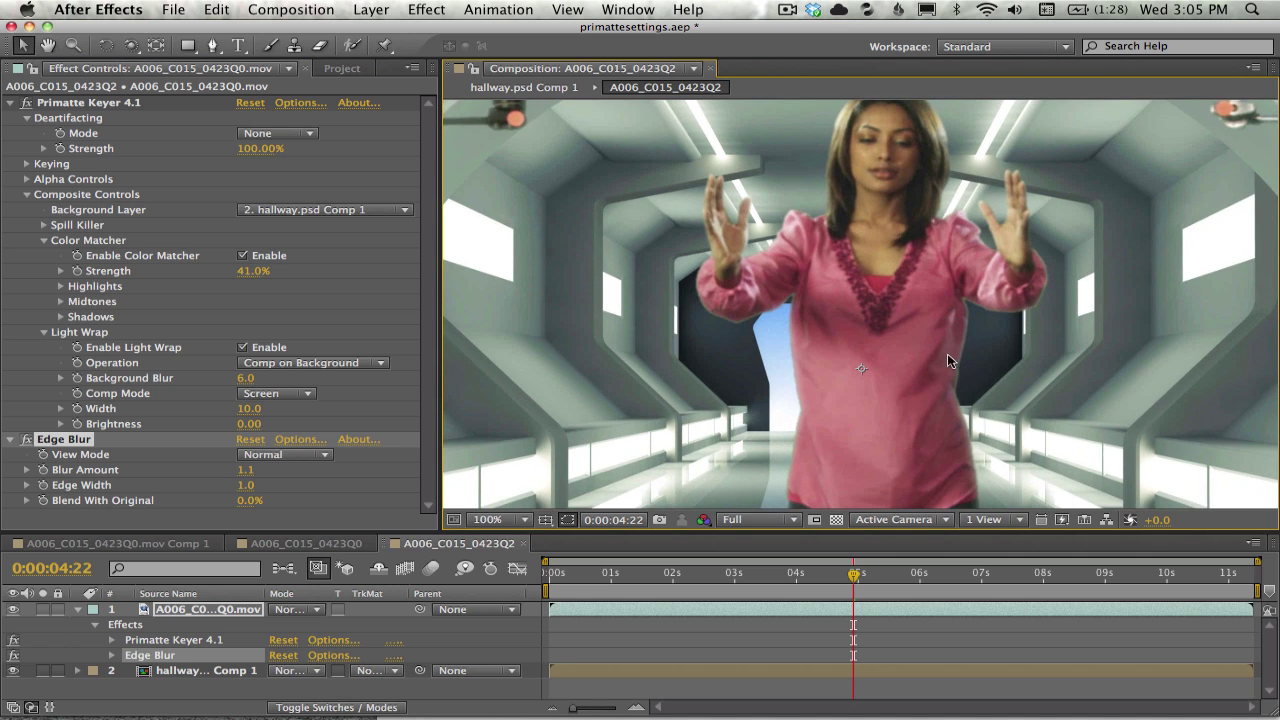
{"action": "key", "text": "space"}
{"action": "left_click_drag", "start_coordinate": [903, 375], "coordinate": [946, 360]}
{"action": "key", "text": "v"}
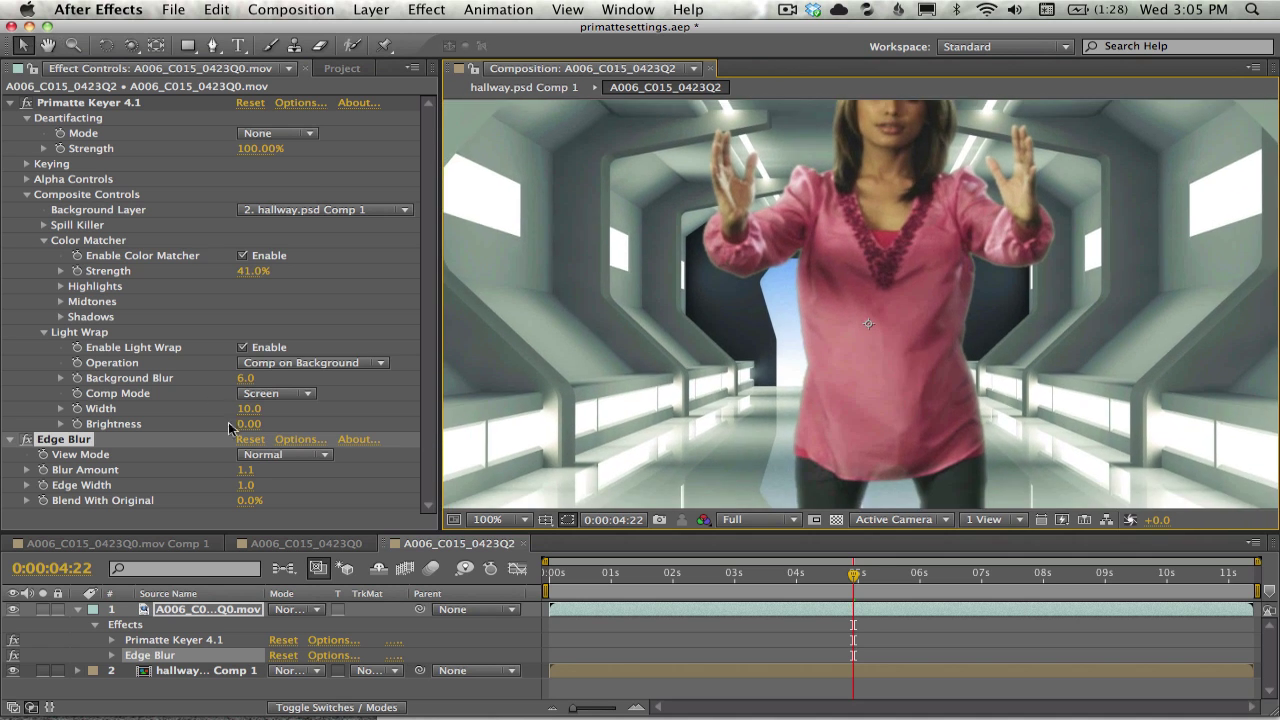
{"action": "key", "text": "space"}
Step: Set the Light Wrap's Background Blur to 2 and its Width to 4
{"action": "left_click", "coordinate": [250, 374]}
{"action": "left_click", "coordinate": [248, 379]}
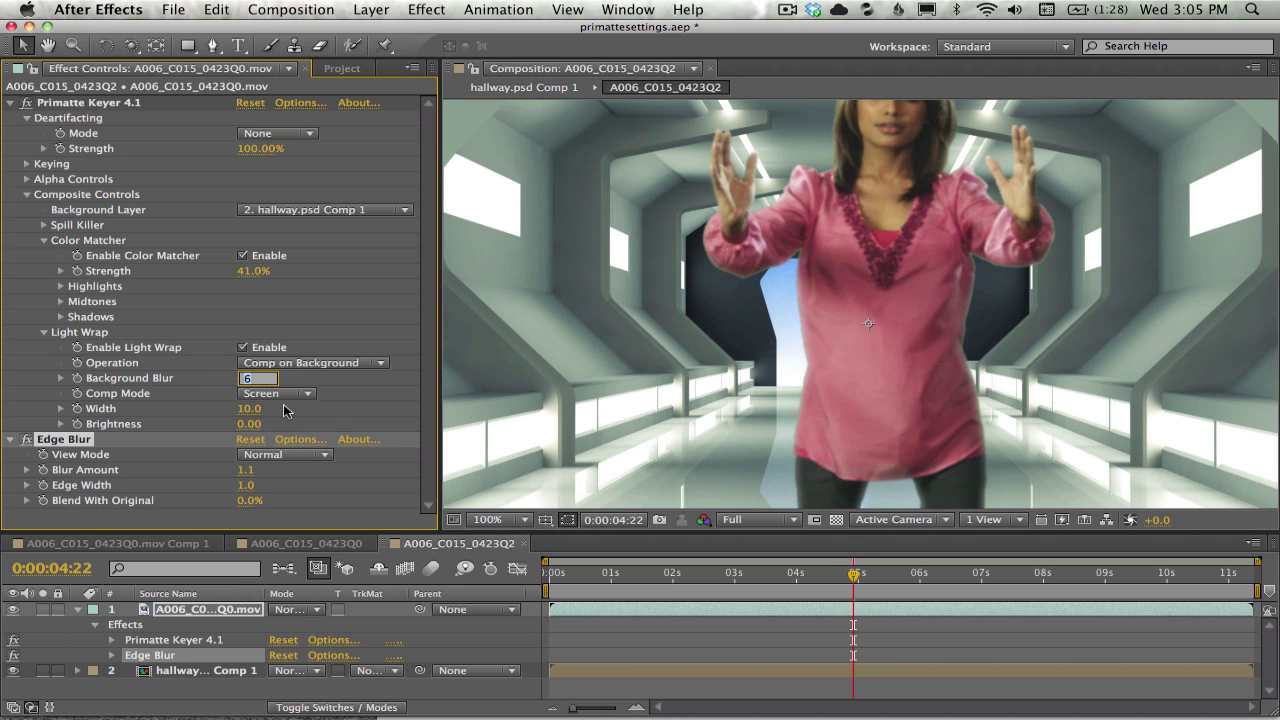
{"action": "left_click", "coordinate": [284, 405]}
{"action": "left_click_drag", "start_coordinate": [246, 411], "coordinate": [243, 411]}
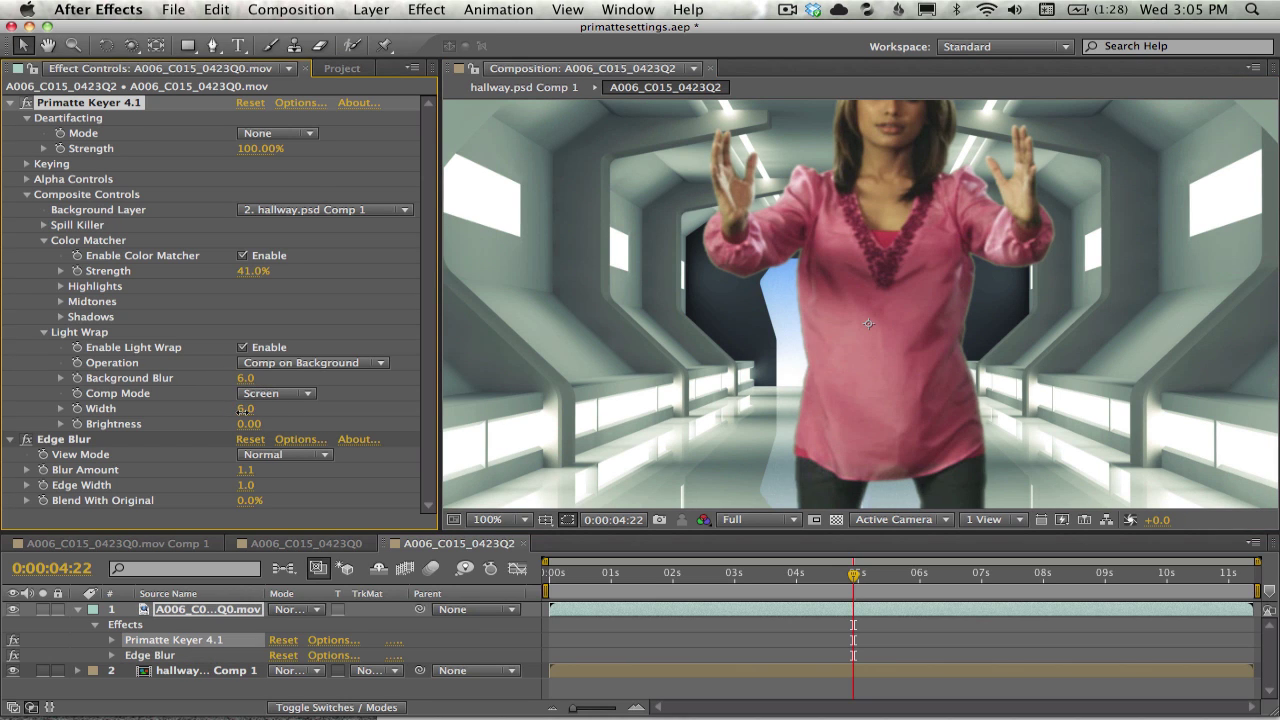
{"action": "left_click", "coordinate": [245, 380]}
{"action": "type", "text": "2"}
{"action": "key", "text": "Return"}
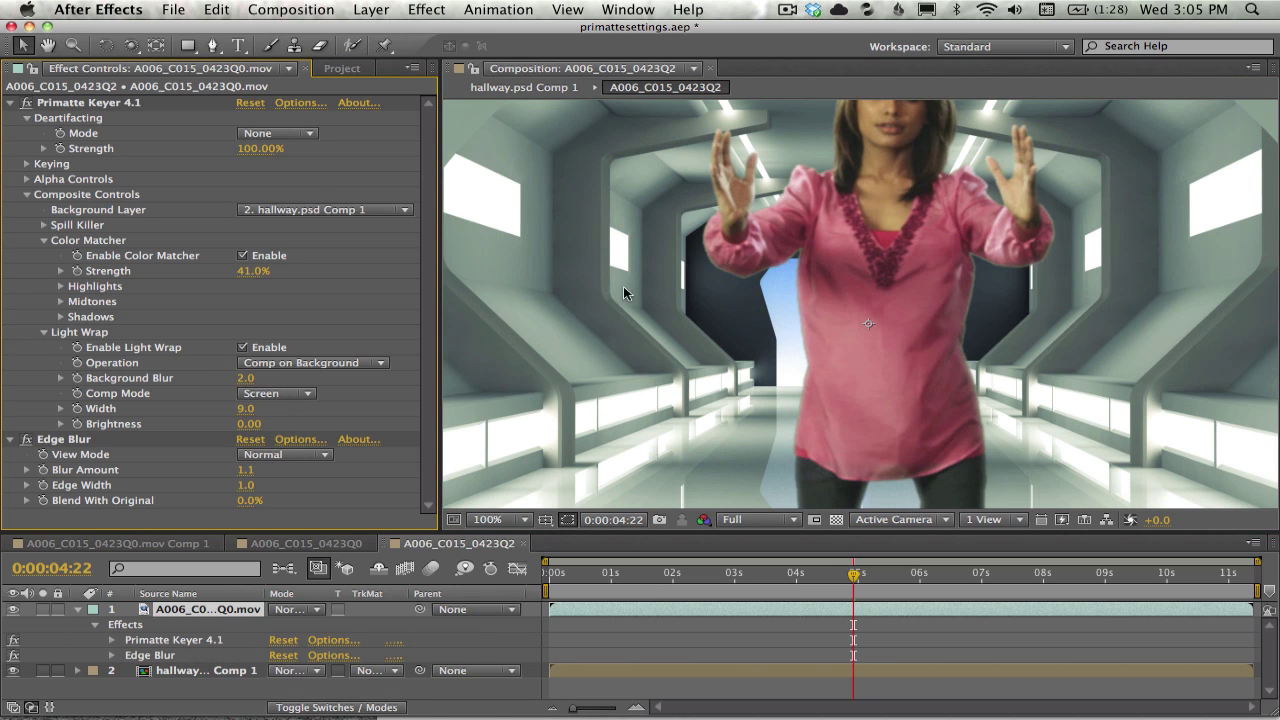
{"action": "left_click", "coordinate": [247, 411]}
{"action": "type", "text": "3"}
{"action": "key", "text": "Return"}
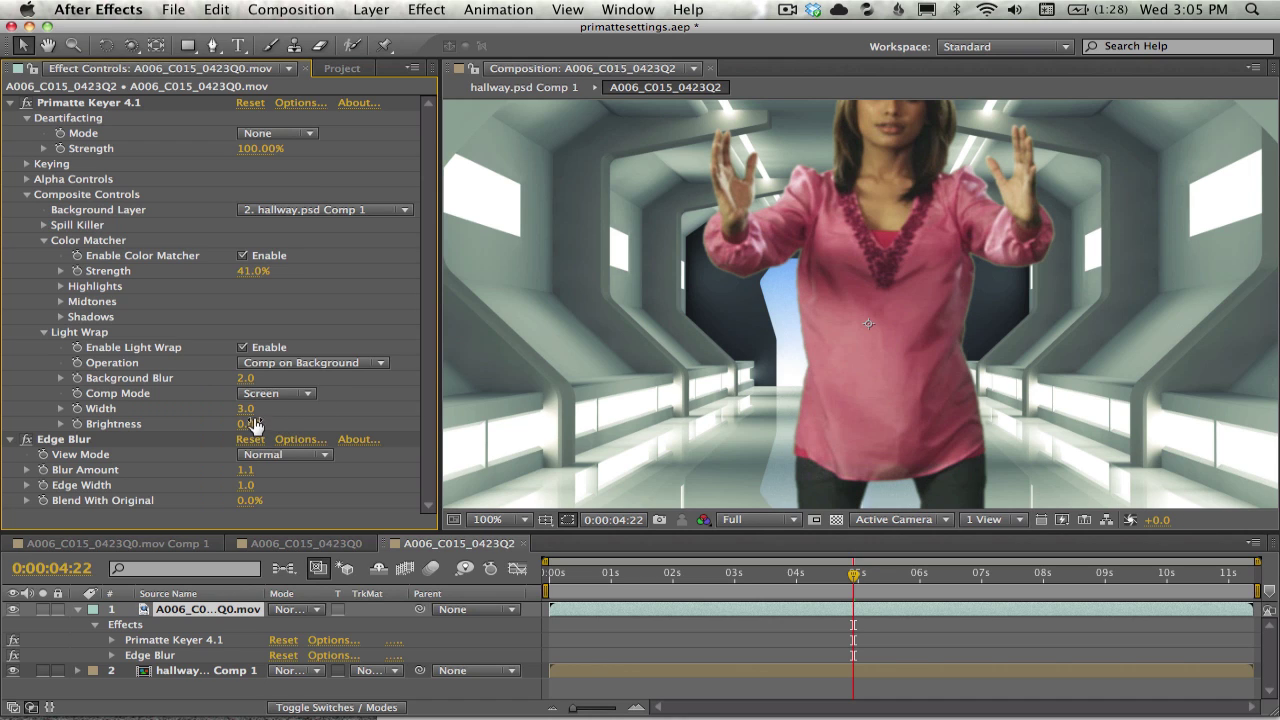
{"action": "left_click", "coordinate": [245, 409]}
{"action": "key", "text": "Return"}
Step: Collapse the keyed layer's effects in the timeline and examine the composite from the woman's head down to her legs
{"action": "key", "text": "h"}
{"action": "left_click_drag", "start_coordinate": [755, 293], "coordinate": [726, 324]}
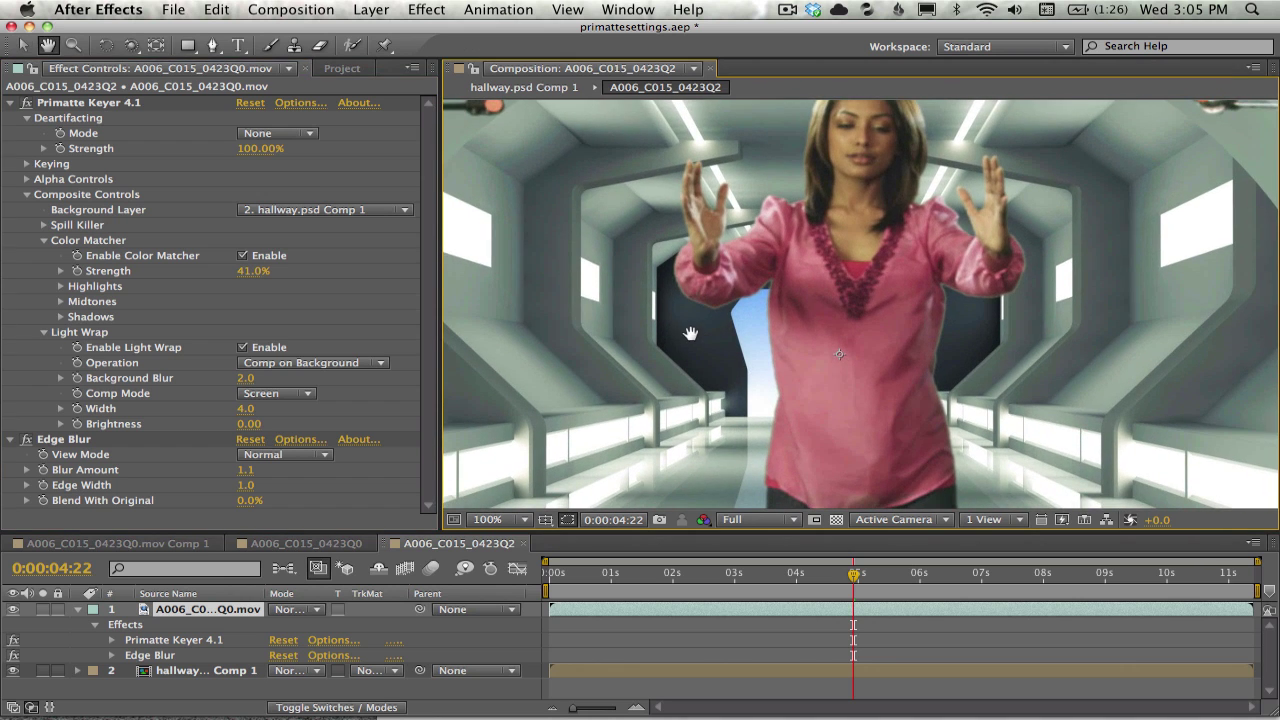
{"action": "key", "text": "v"}
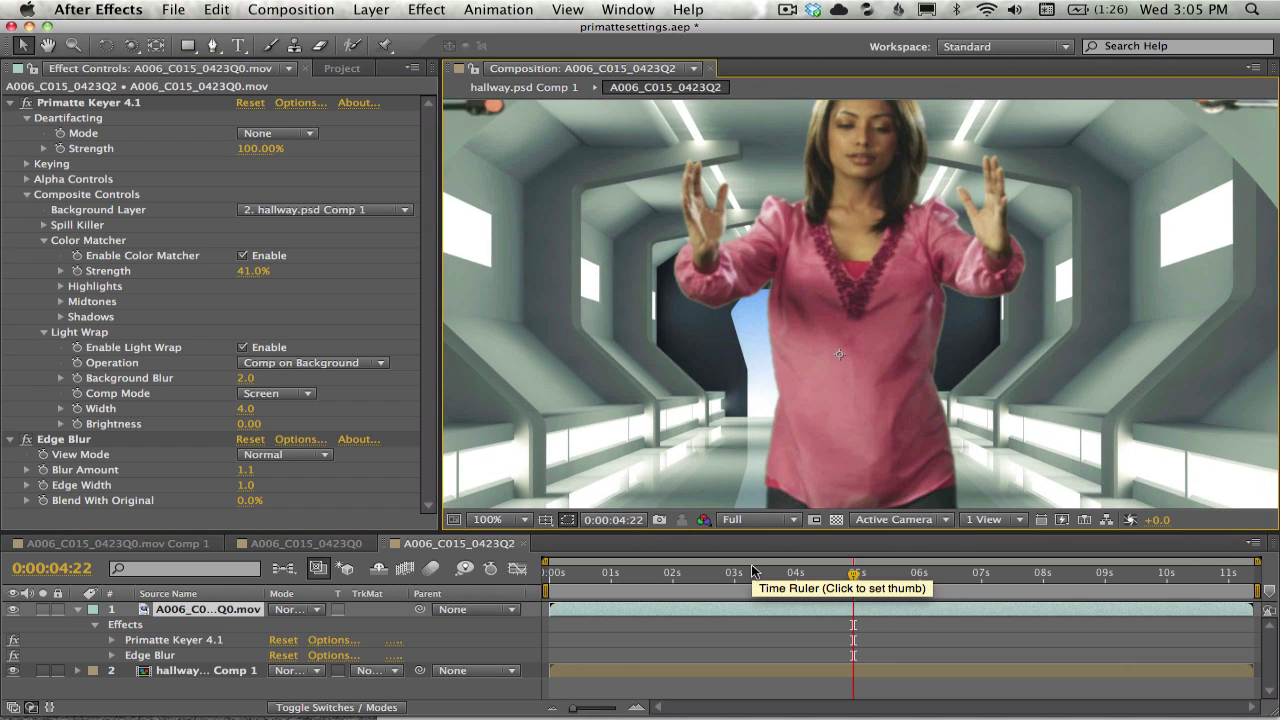
{"action": "key", "text": "h"}
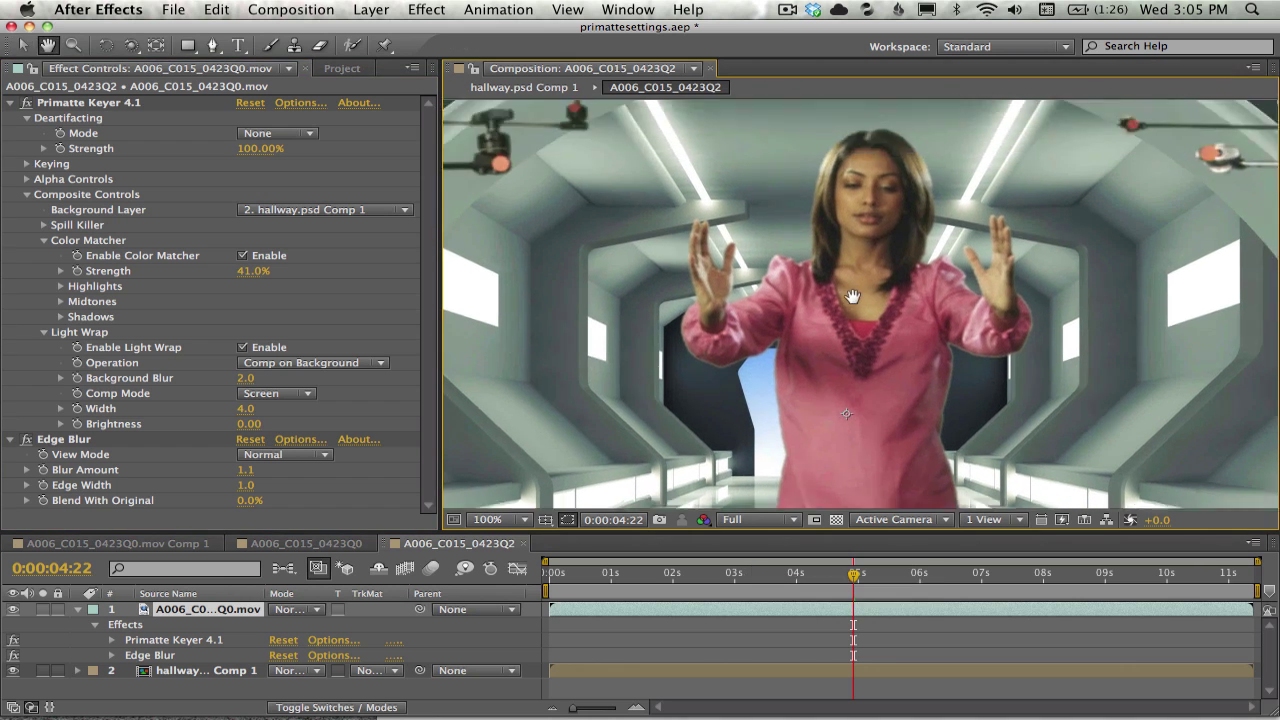
{"action": "left_click_drag", "start_coordinate": [831, 220], "coordinate": [842, 284]}
{"action": "key", "text": "v"}
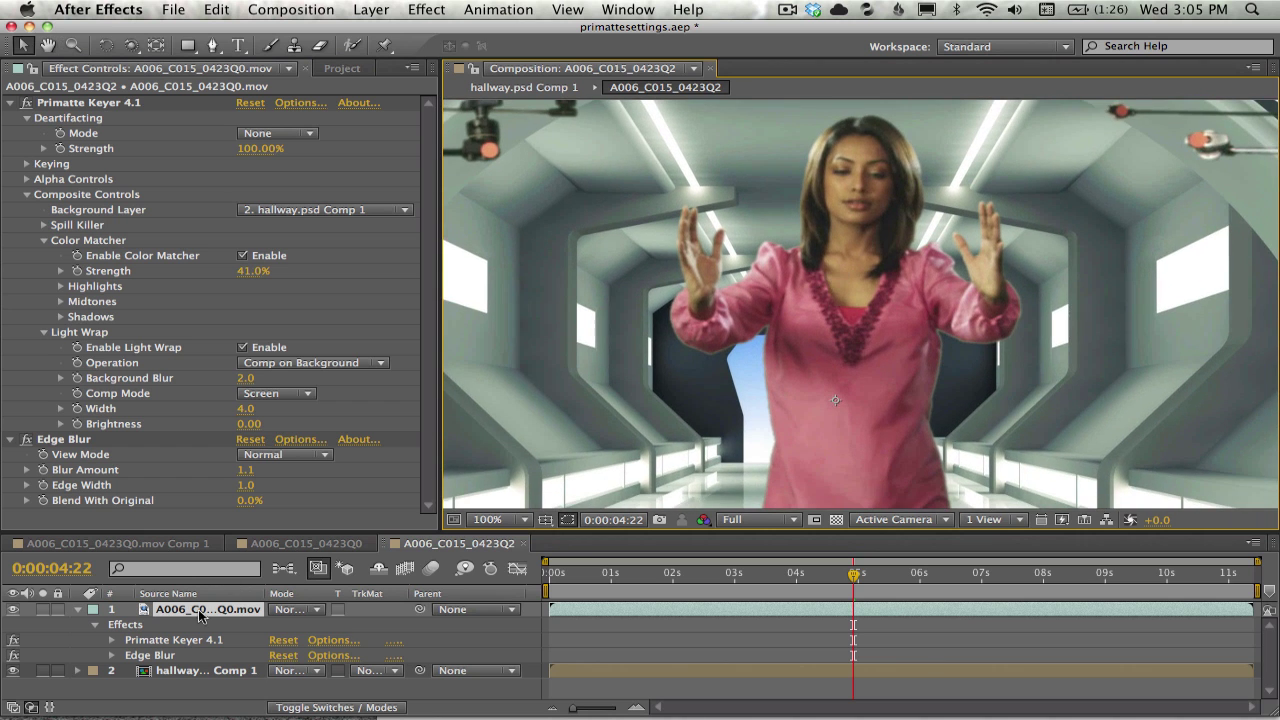
{"action": "left_click", "coordinate": [200, 610]}
{"action": "key", "text": "u"}
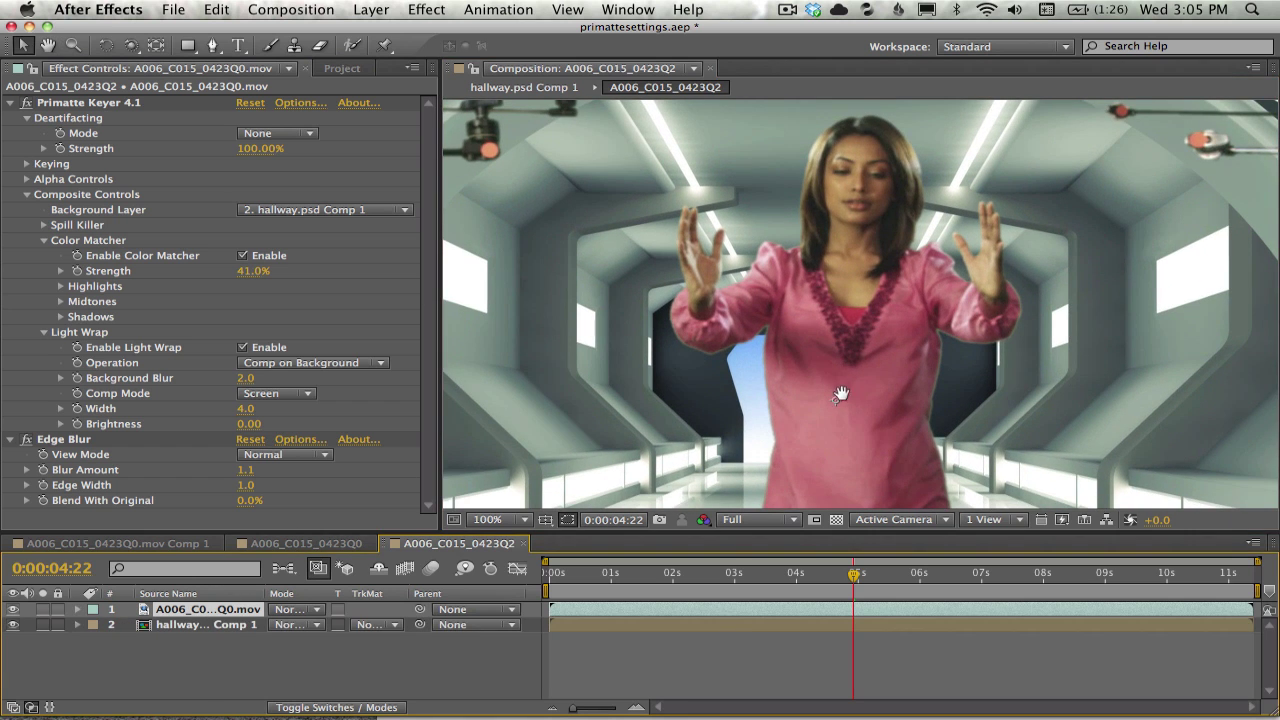
{"action": "left_click_drag", "start_coordinate": [841, 394], "coordinate": [843, 182]}
{"action": "left_click_drag", "start_coordinate": [847, 337], "coordinate": [807, 439]}
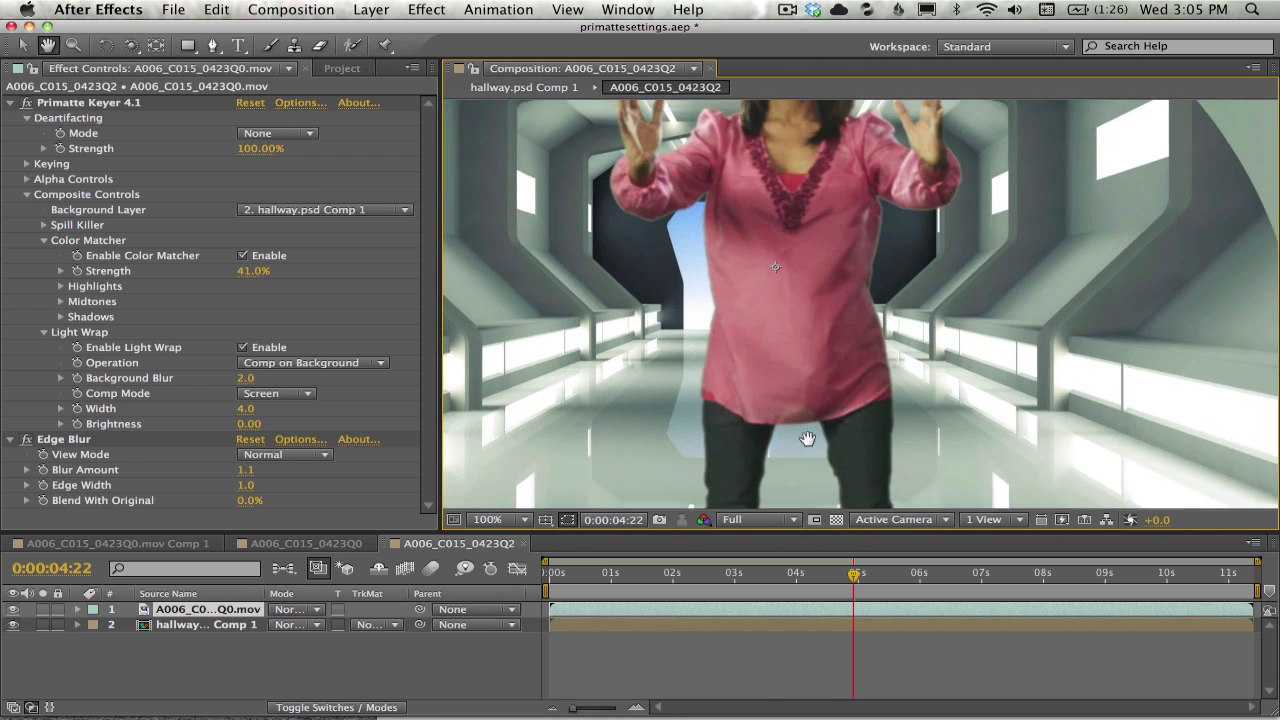
{"action": "scroll", "coordinate": [807, 439], "scroll_direction": "up", "scroll_amount": 9}
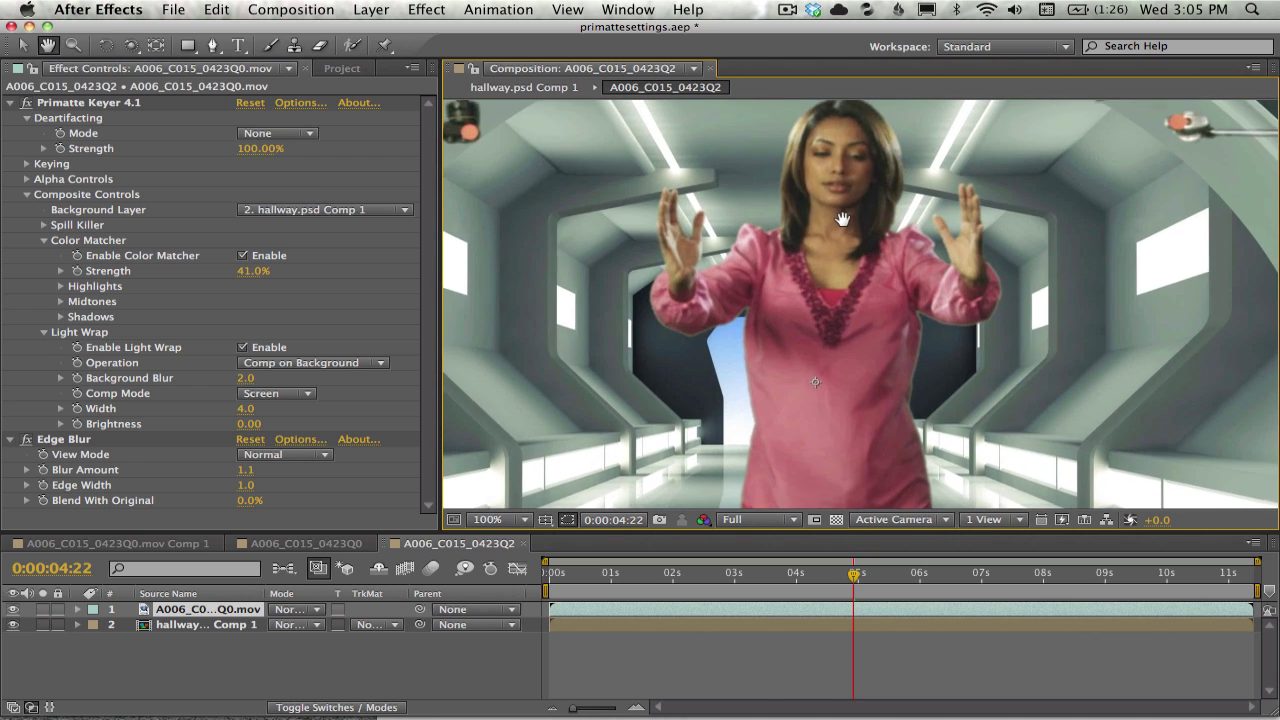
{"action": "scroll", "coordinate": [843, 219], "scroll_direction": "up", "scroll_amount": 2}
{"action": "key", "text": "v"}
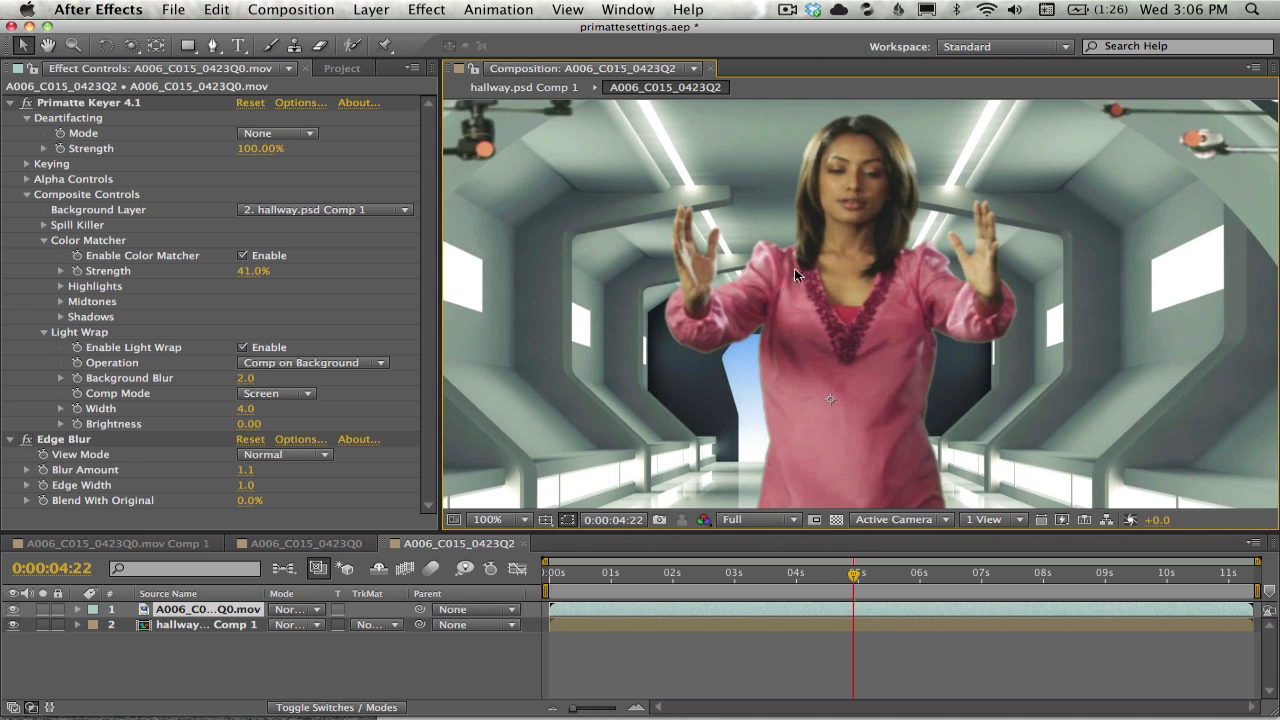
Step: Hide the hallway background layer and display the composition's alpha channel to check the woman's matte
{"action": "key", "text": "h"}
{"action": "scroll", "coordinate": [826, 329], "scroll_direction": "down", "scroll_amount": 8}
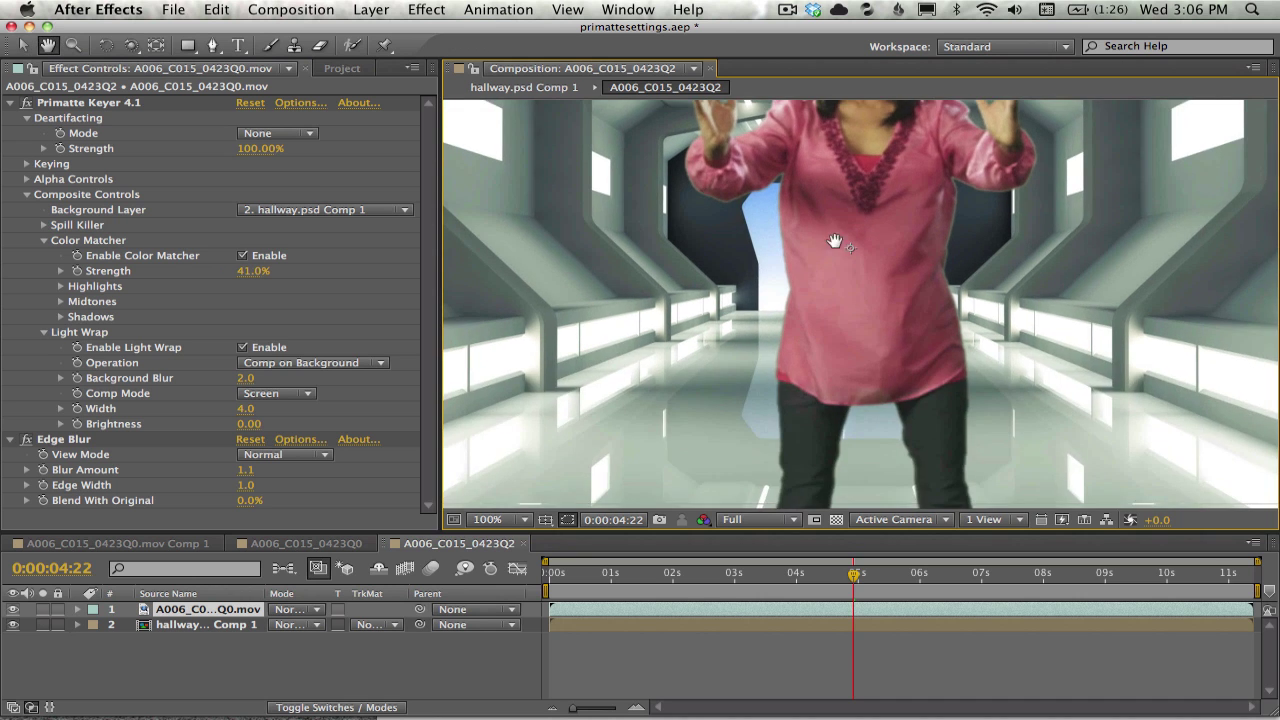
{"action": "scroll", "coordinate": [826, 329], "scroll_direction": "up", "scroll_amount": 12}
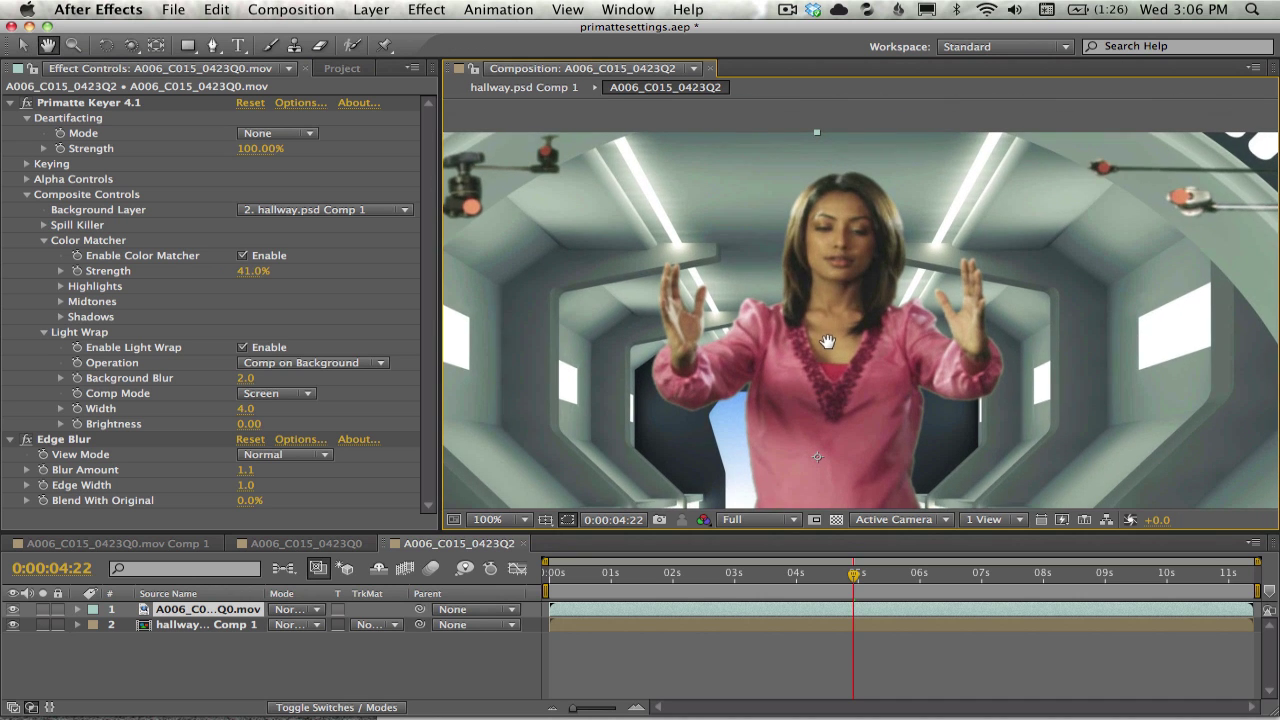
{"action": "key", "text": "v"}
{"action": "scroll", "coordinate": [880, 308], "scroll_direction": "down", "scroll_amount": 5}
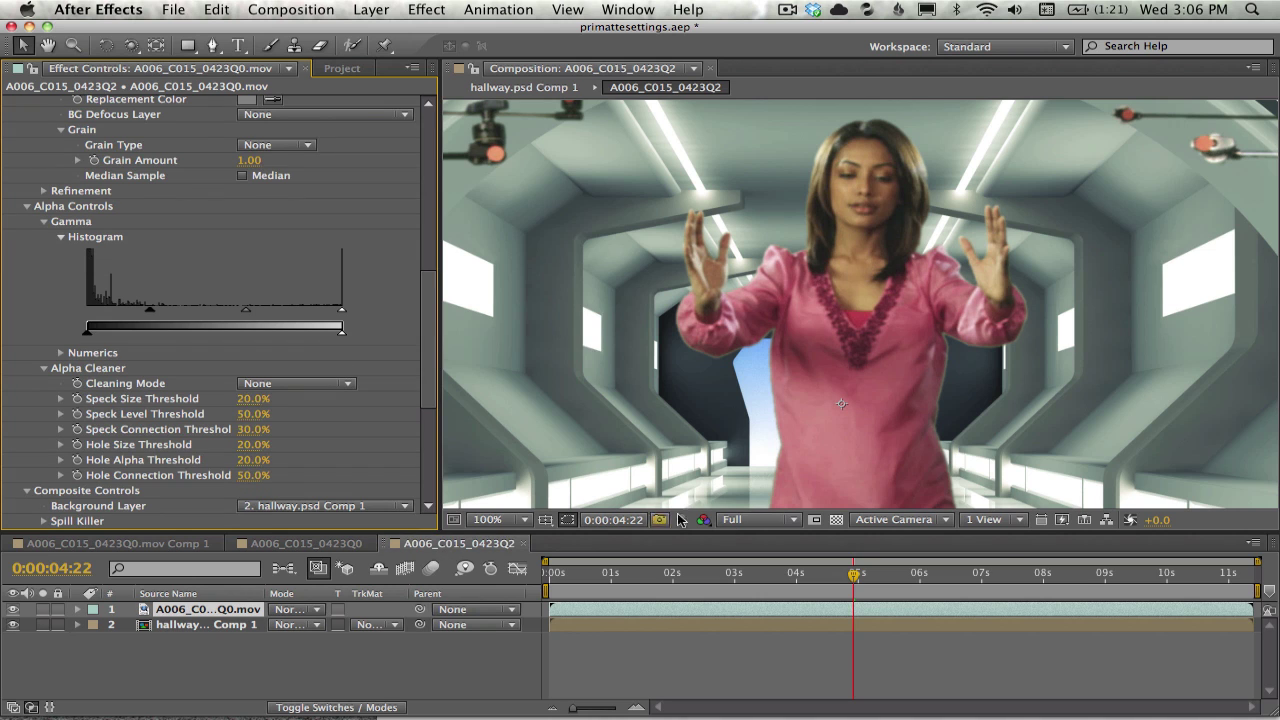
{"action": "left_click", "coordinate": [703, 519]}
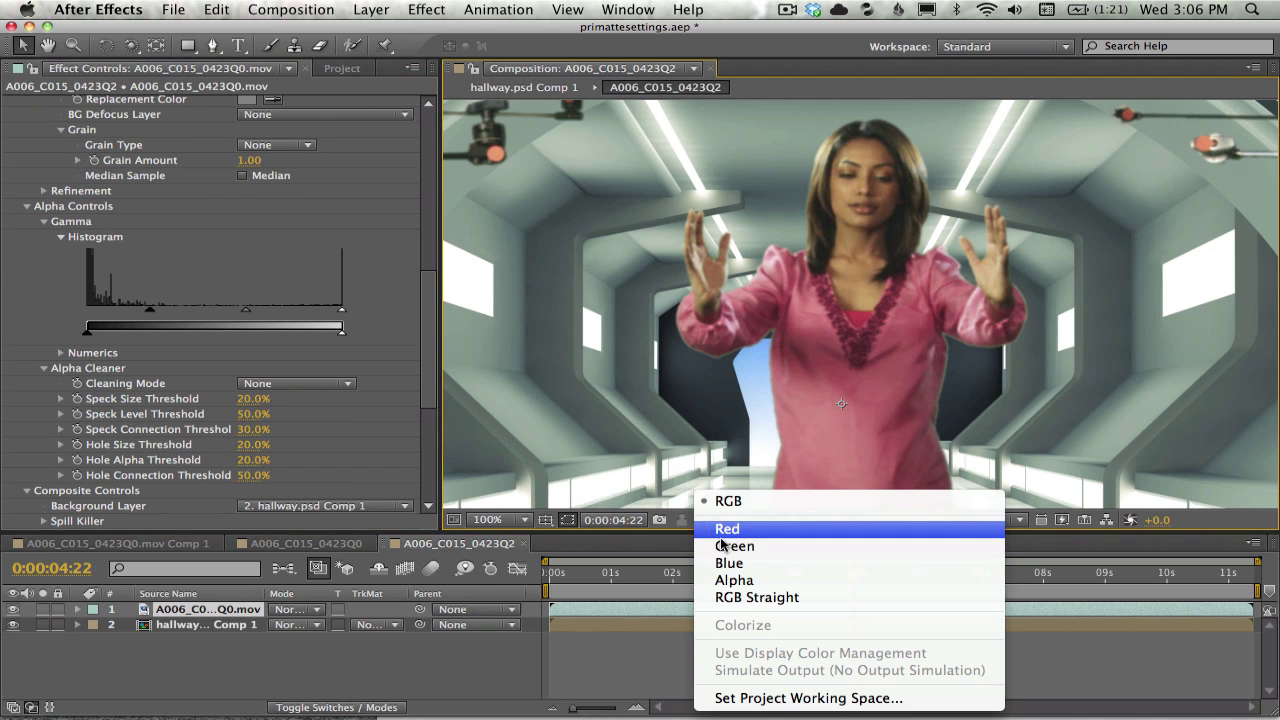
{"action": "left_click", "coordinate": [57, 617]}
{"action": "left_click", "coordinate": [13, 624]}
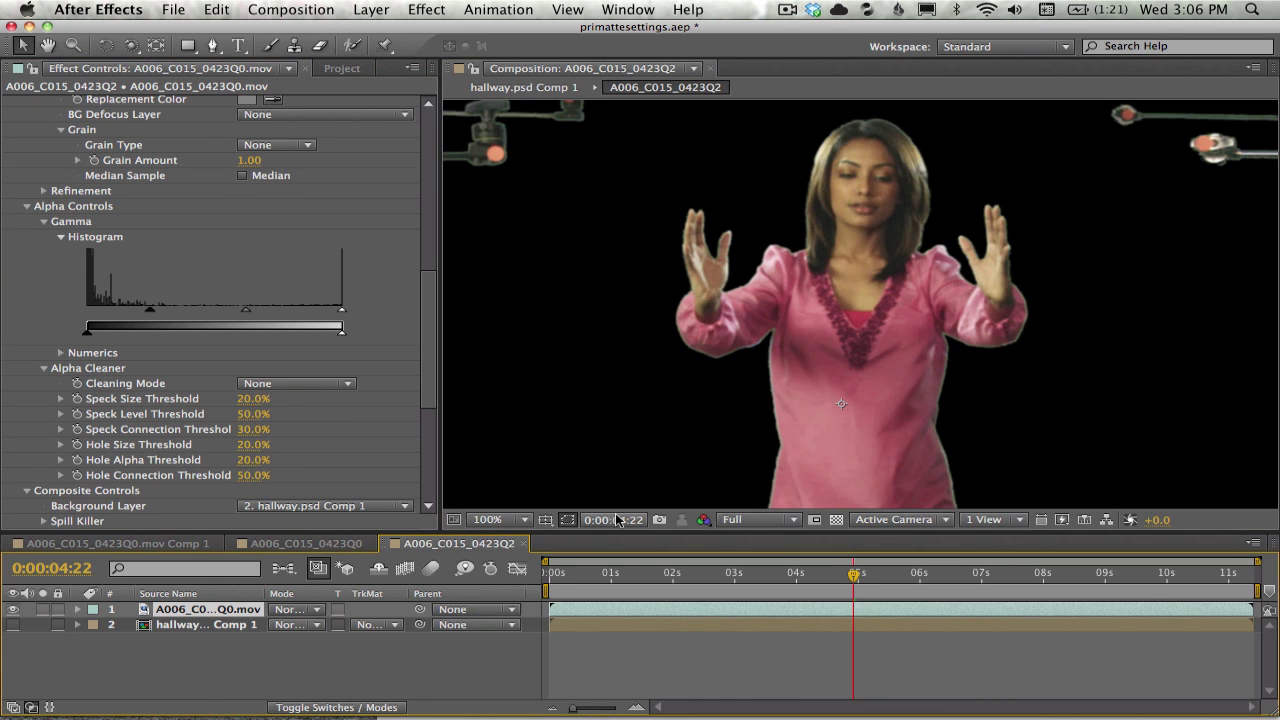
{"action": "left_click", "coordinate": [703, 519]}
{"action": "left_click", "coordinate": [733, 580]}
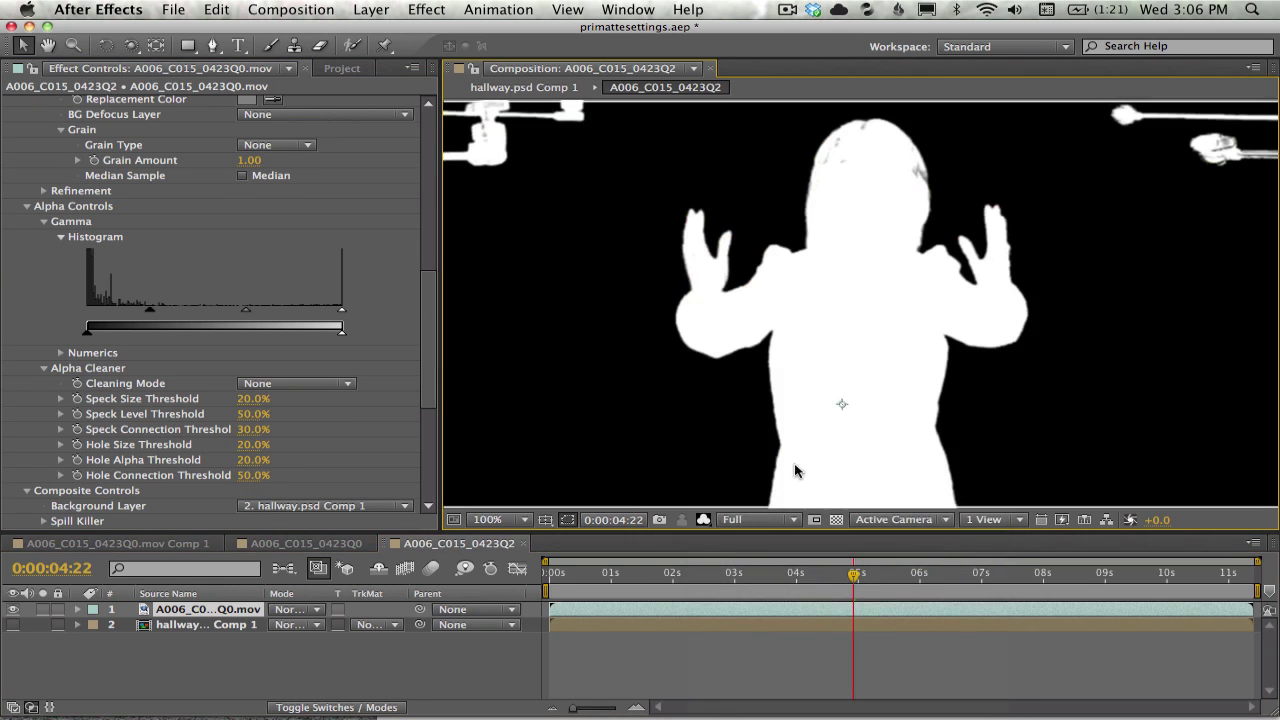
Step: Set the Alpha Cleaner's Cleaning Mode to Plug Holes to fill the gray gaps in the matte of the woman's head
{"action": "left_click_drag", "start_coordinate": [800, 477], "coordinate": [823, 357]}
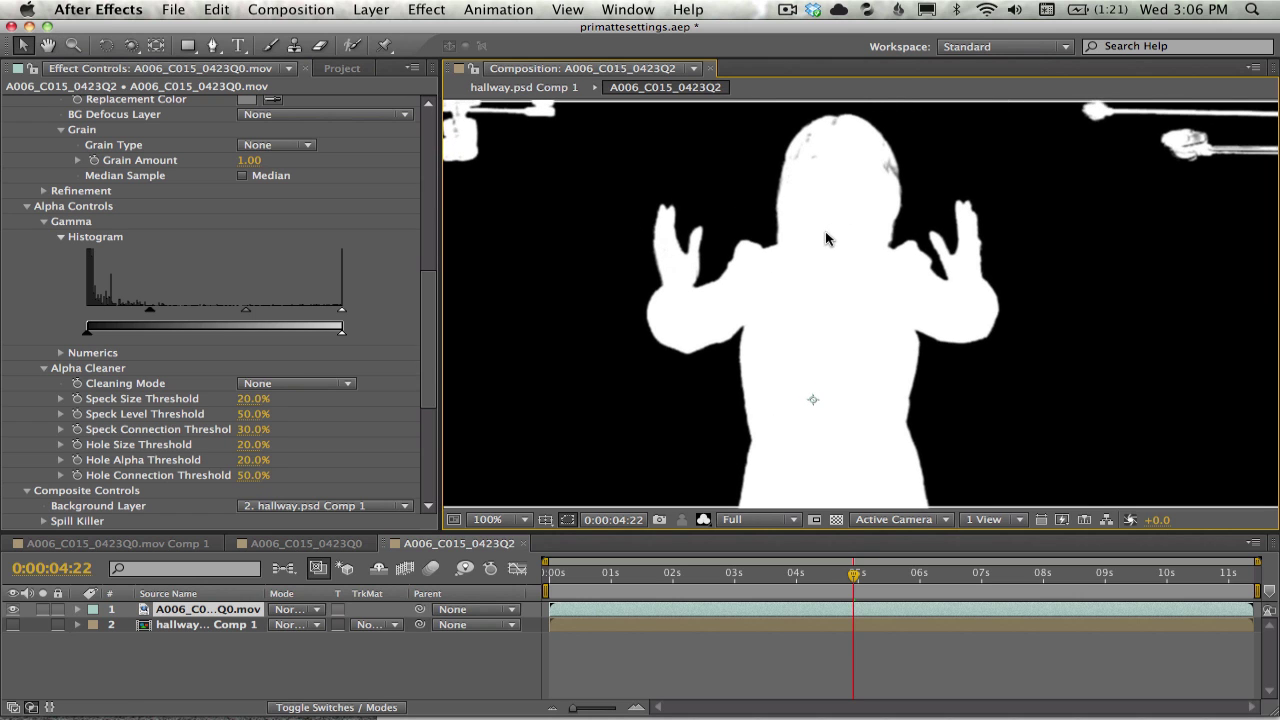
{"action": "scroll", "coordinate": [791, 151], "scroll_direction": "up", "scroll_amount": 4}
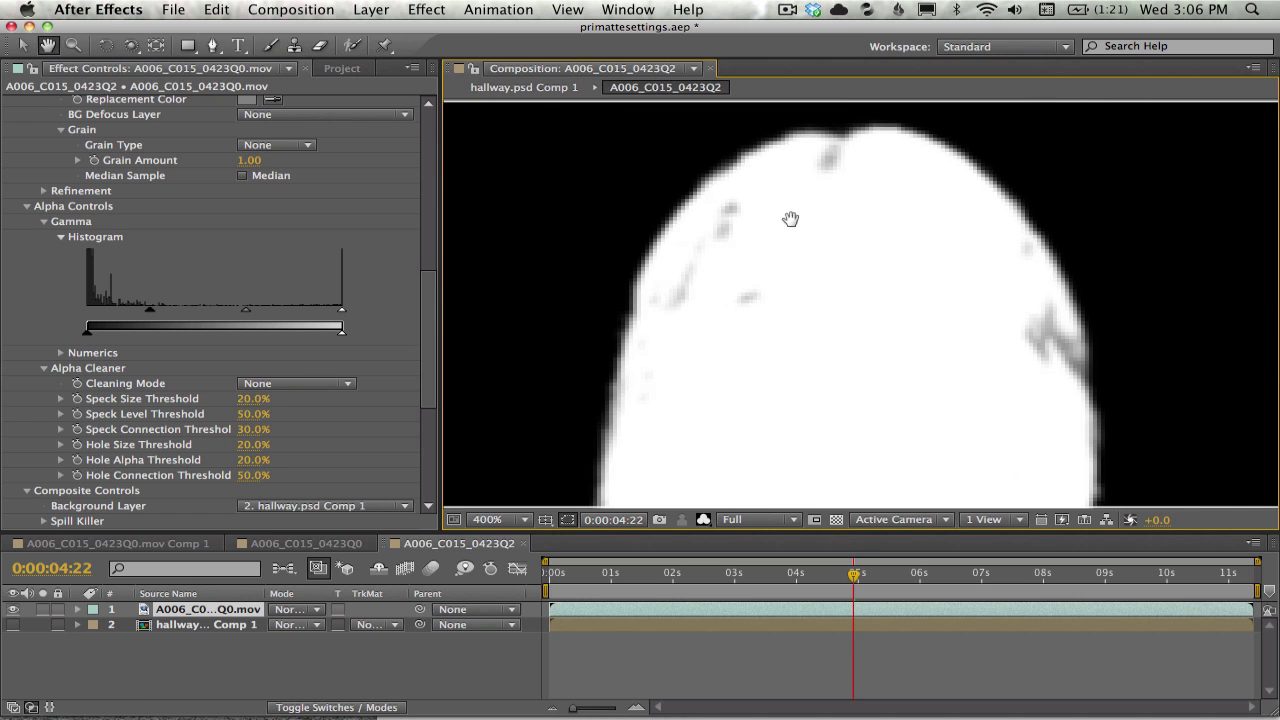
{"action": "left_click_drag", "start_coordinate": [742, 343], "coordinate": [800, 280]}
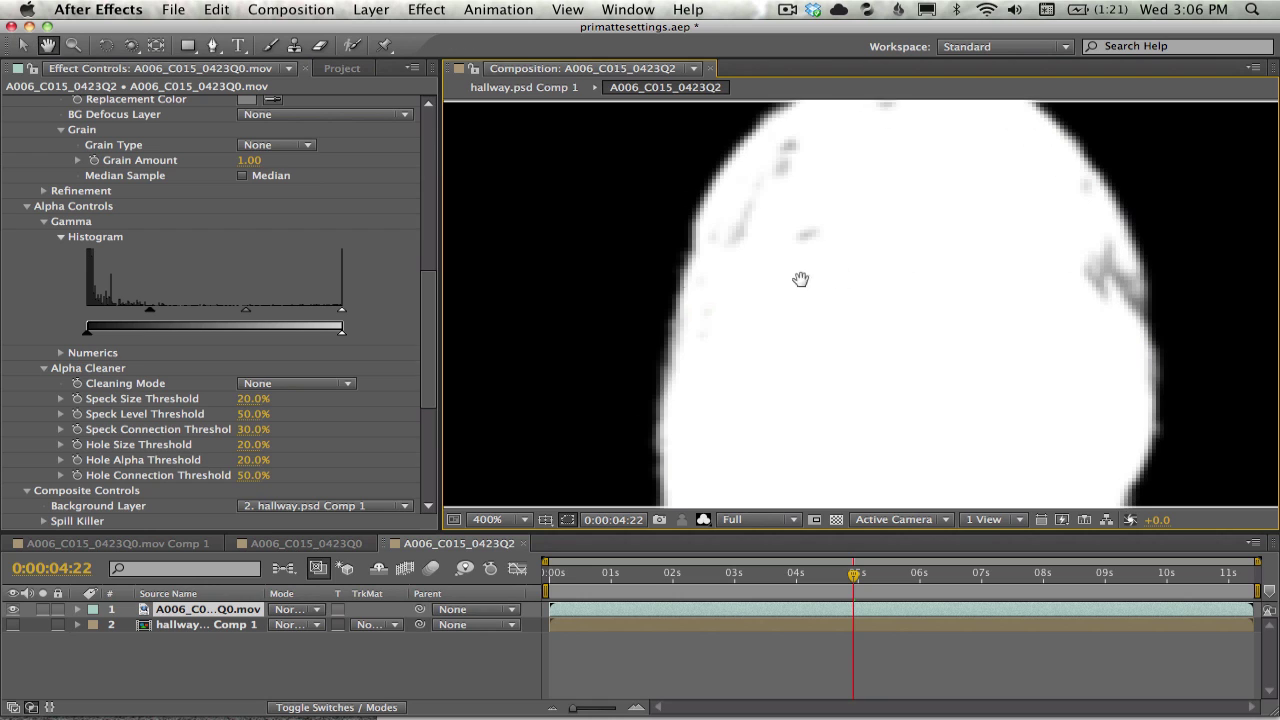
{"action": "left_click", "coordinate": [260, 390]}
{"action": "left_click", "coordinate": [306, 434]}
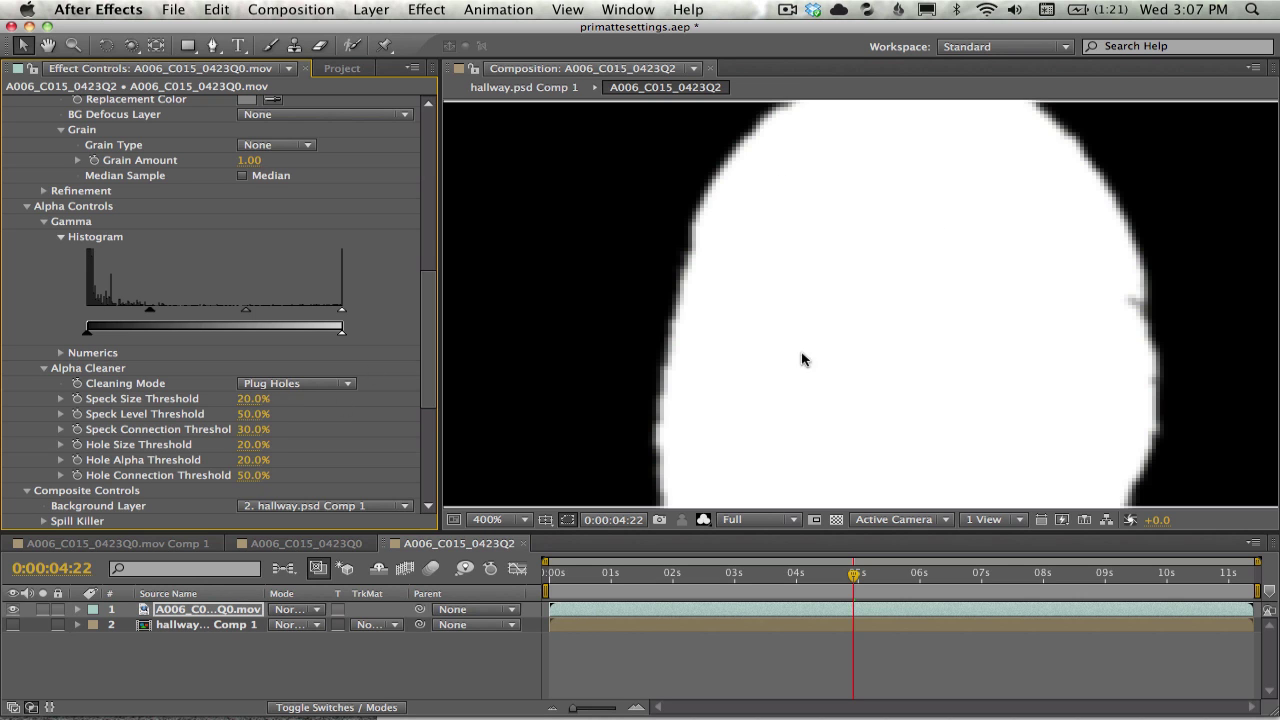
Step: Check the cleaned head matte, return the composition view to RGB and show the hallway layer again
{"action": "key", "text": "space"}
{"action": "left_click_drag", "start_coordinate": [807, 160], "coordinate": [786, 243]}
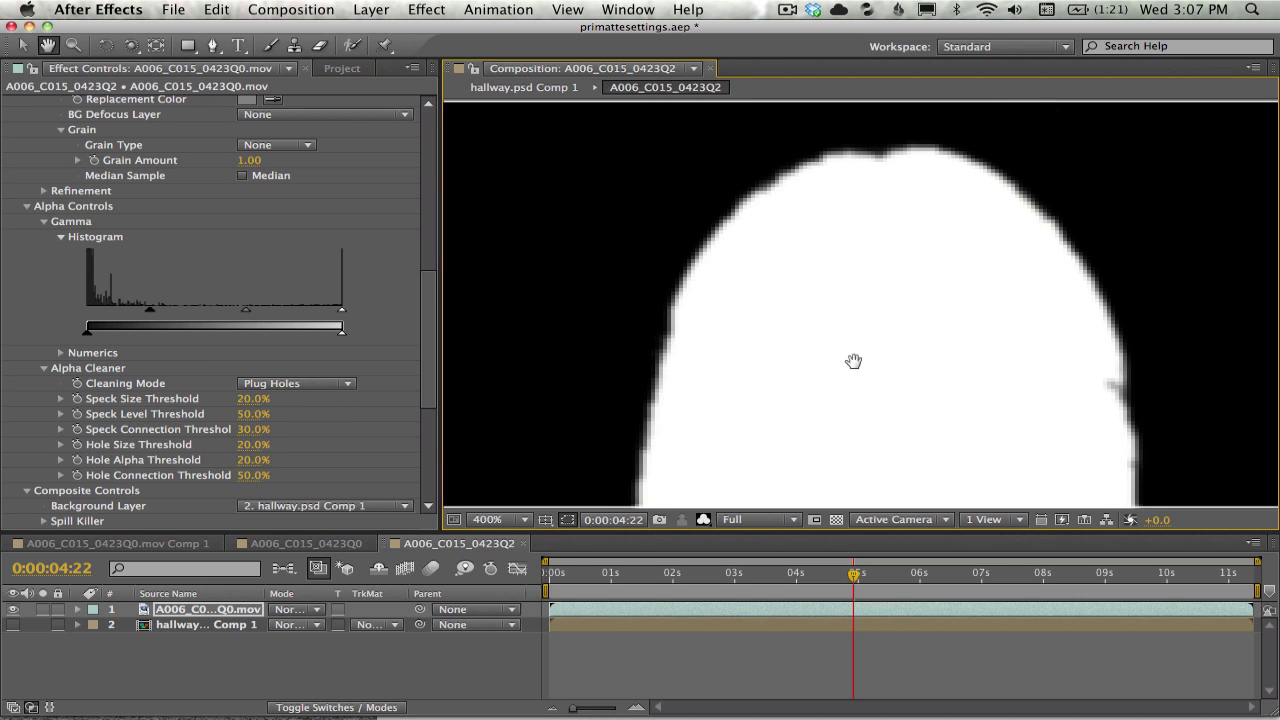
{"action": "left_click_drag", "start_coordinate": [853, 361], "coordinate": [814, 351]}
{"action": "key", "text": "v"}
{"action": "left_click", "coordinate": [703, 519]}
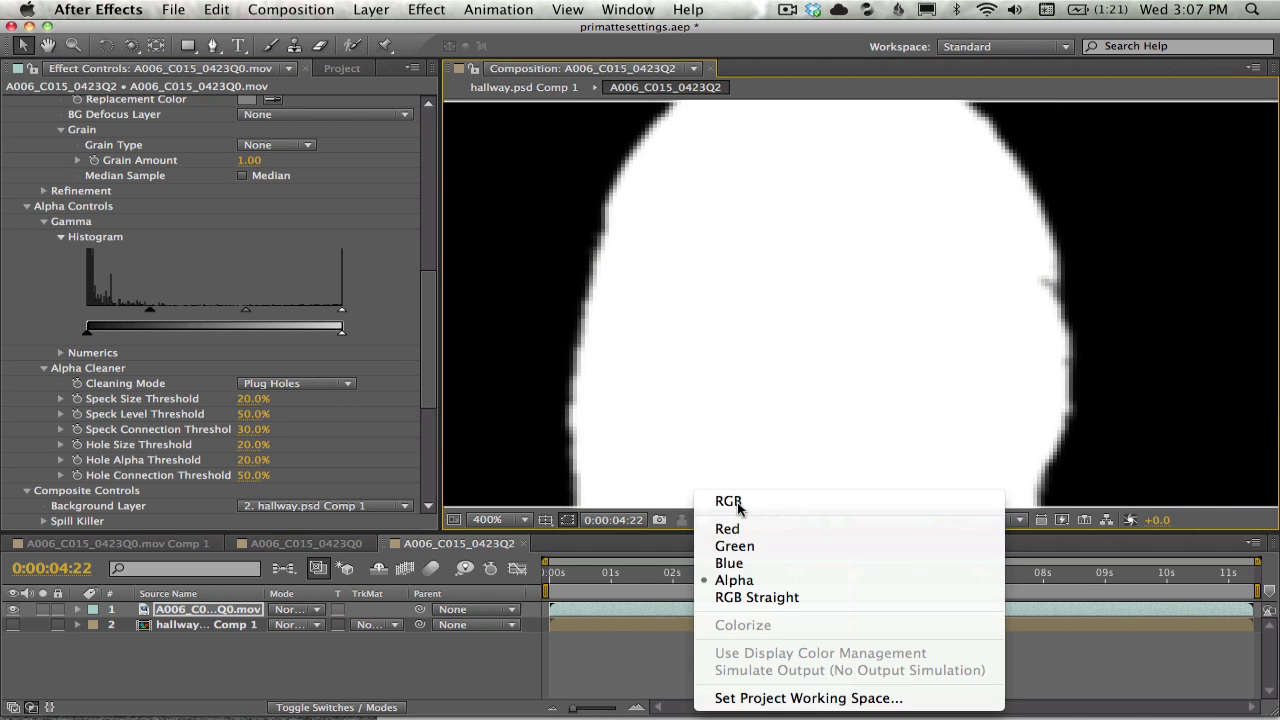
{"action": "left_click", "coordinate": [739, 509]}
{"action": "left_click", "coordinate": [13, 624]}
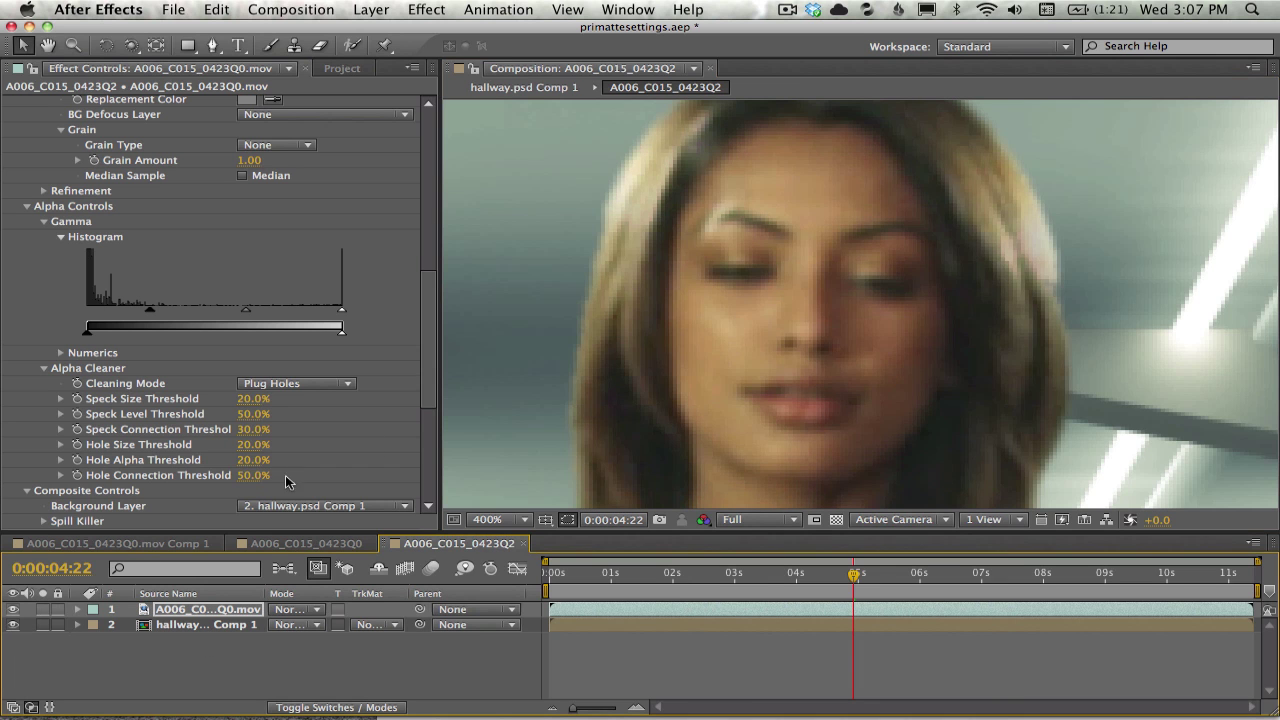
Step: Draw a rectangular mask around the woman on the keyed layer to remove the ladder and light stands, and collapse the layer's properties
{"action": "scroll", "coordinate": [852, 290], "scroll_direction": "down", "scroll_amount": 2}
{"action": "scroll", "coordinate": [852, 287], "scroll_direction": "down", "scroll_amount": 2}
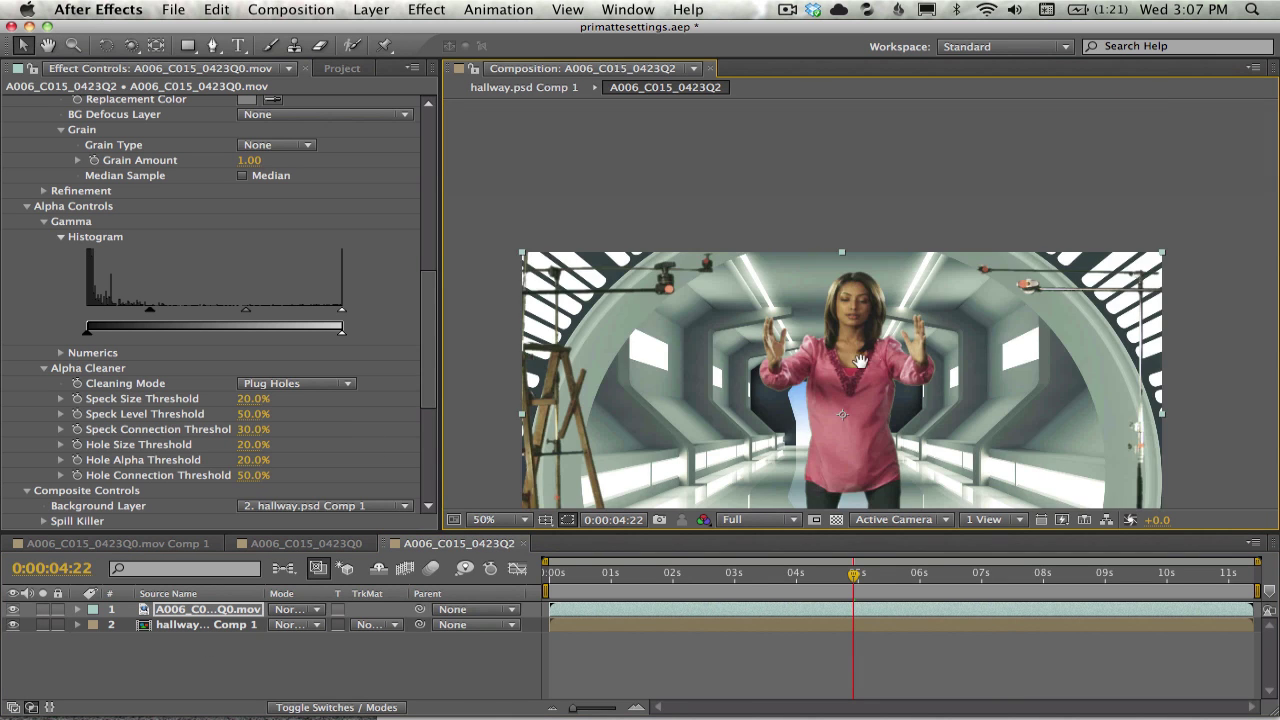
{"action": "key", "text": "h"}
{"action": "left_click_drag", "start_coordinate": [853, 470], "coordinate": [848, 366]}
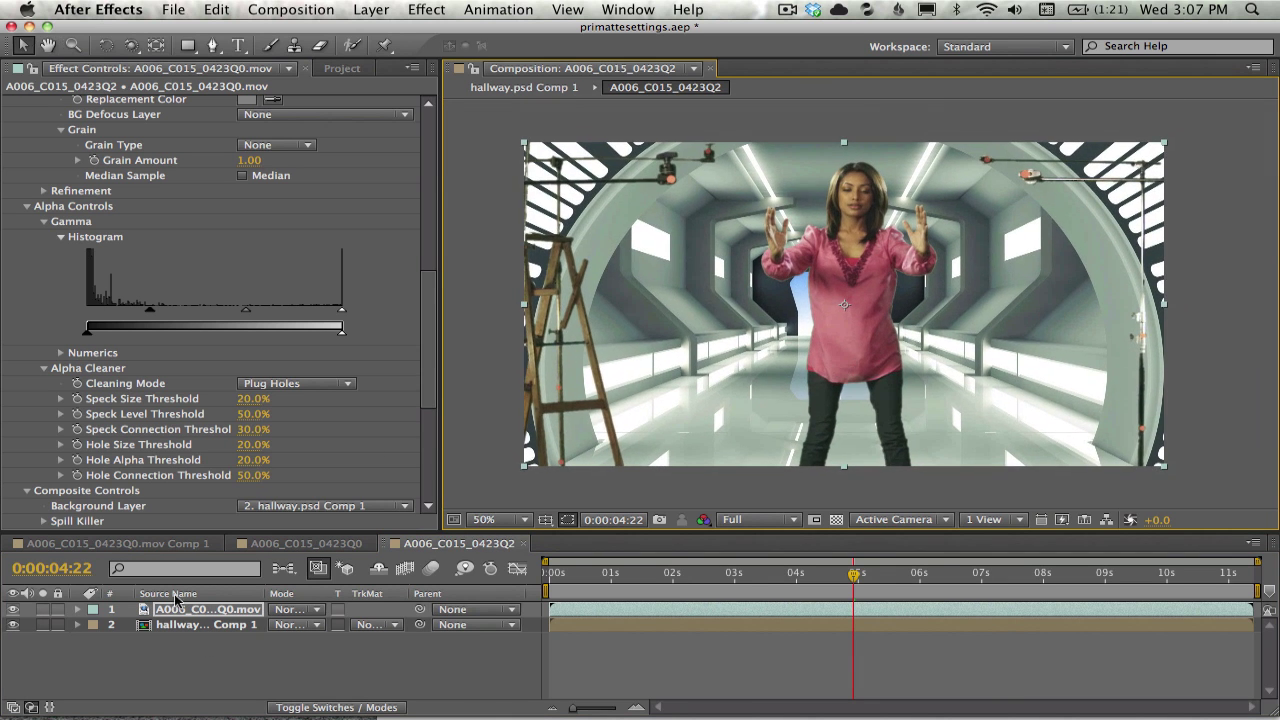
{"action": "key", "text": "q"}
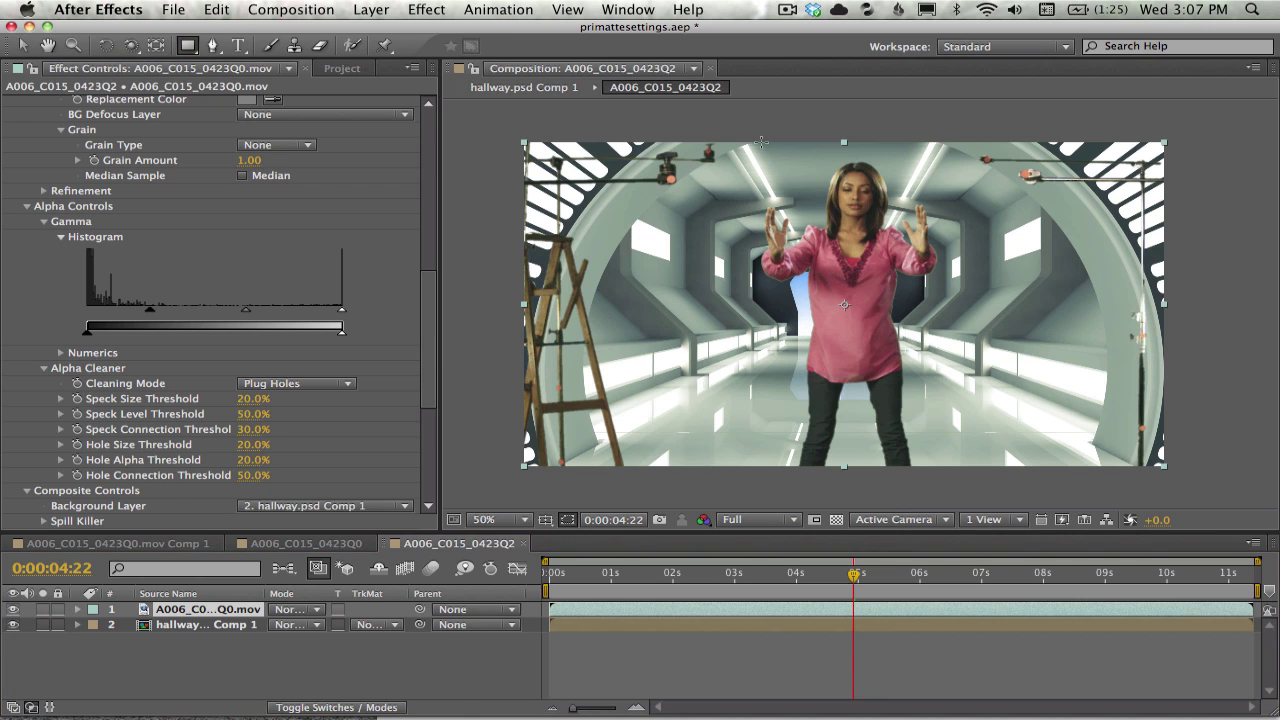
{"action": "left_click_drag", "start_coordinate": [735, 145], "coordinate": [961, 477]}
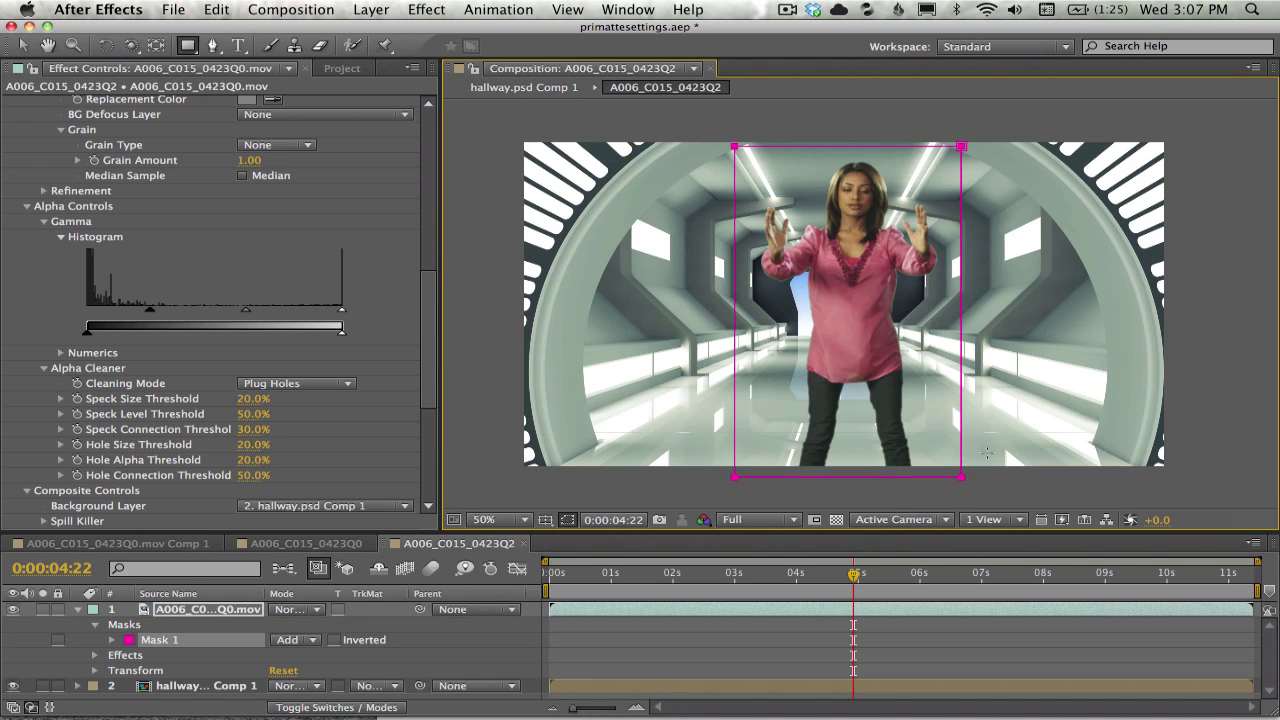
{"action": "left_click", "coordinate": [195, 612]}
{"action": "key", "text": "u"}
{"action": "left_click", "coordinate": [209, 660]}
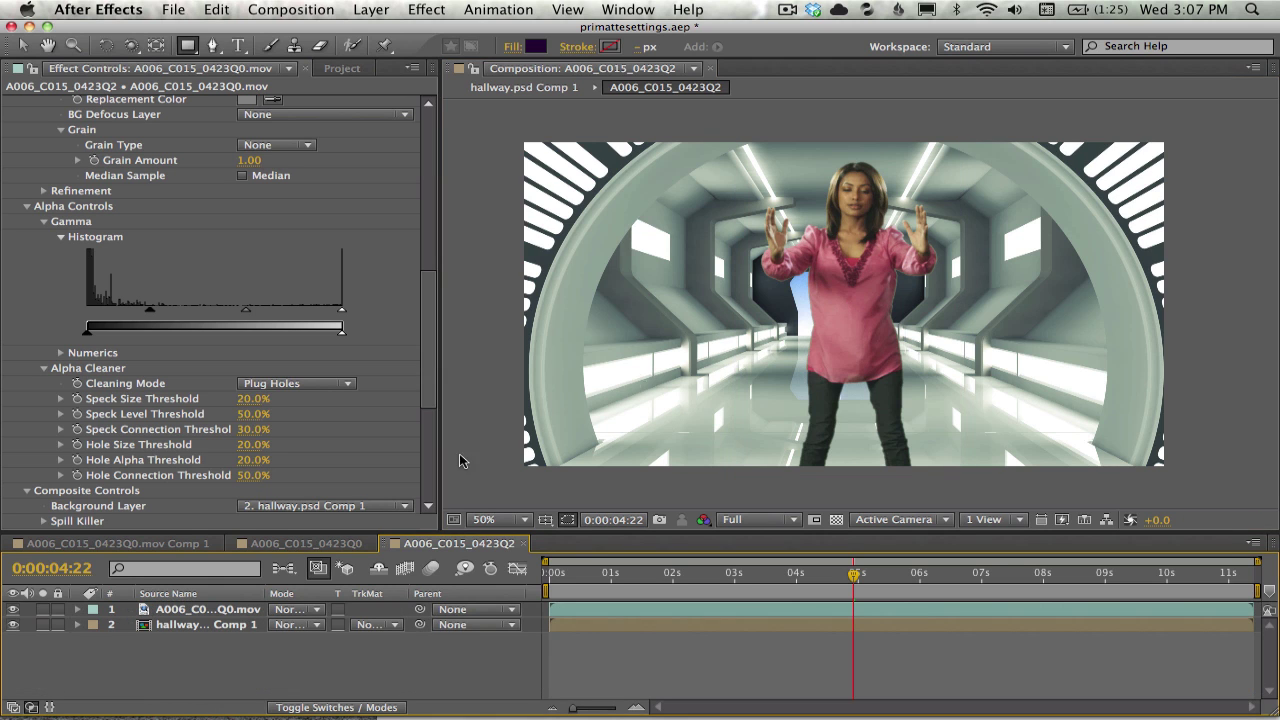
Step: Preview the masked composite in motion and place the current time at 0:00:05:02
{"action": "key", "text": "space"}
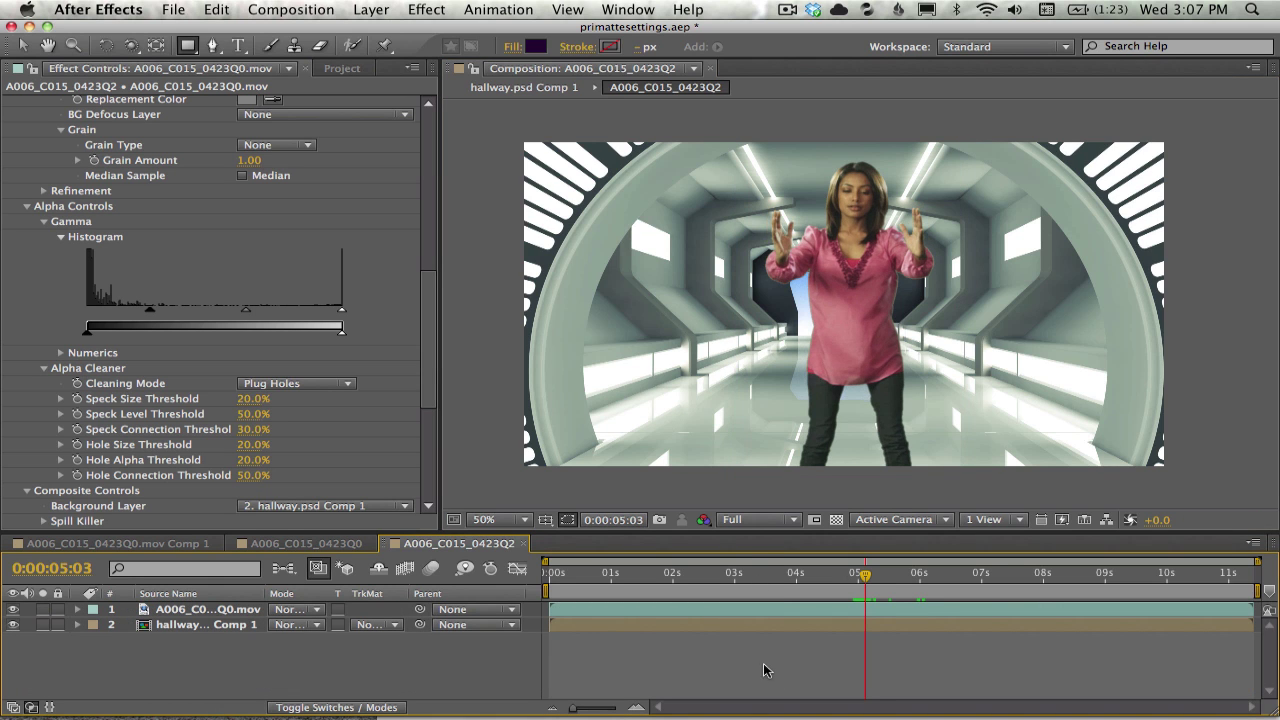
{"action": "left_click_drag", "start_coordinate": [864, 577], "coordinate": [862, 578]}
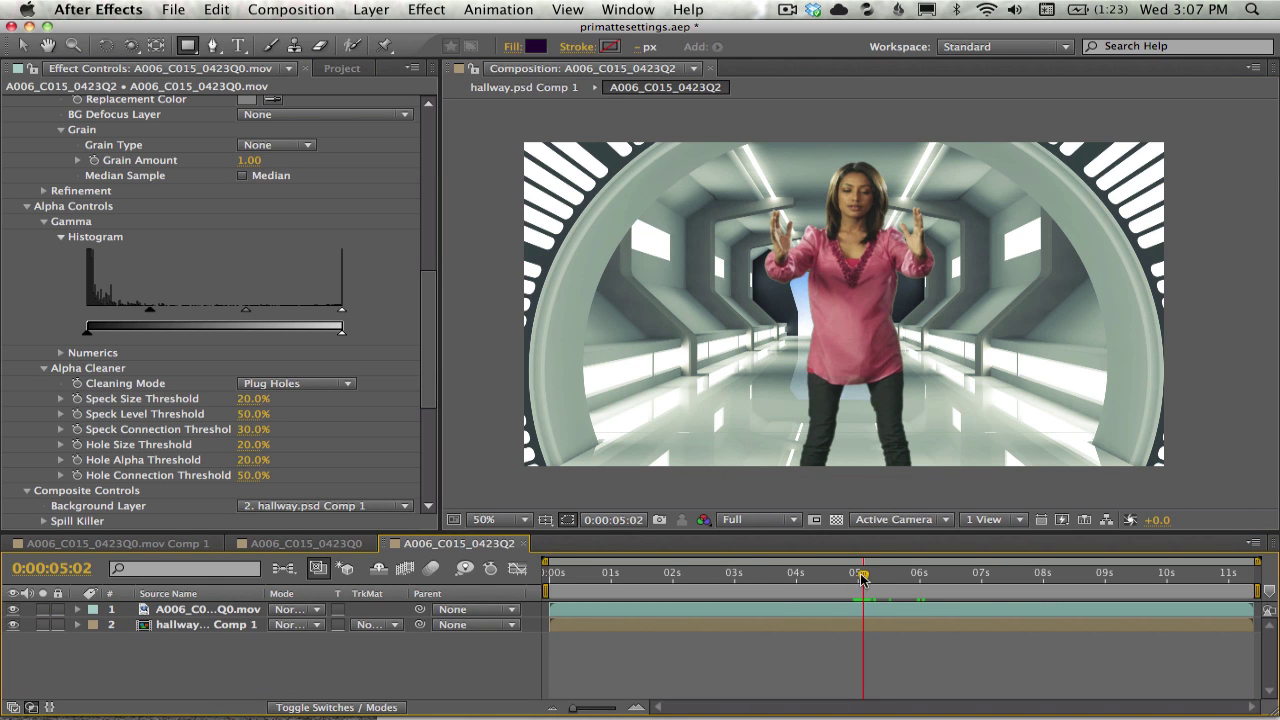